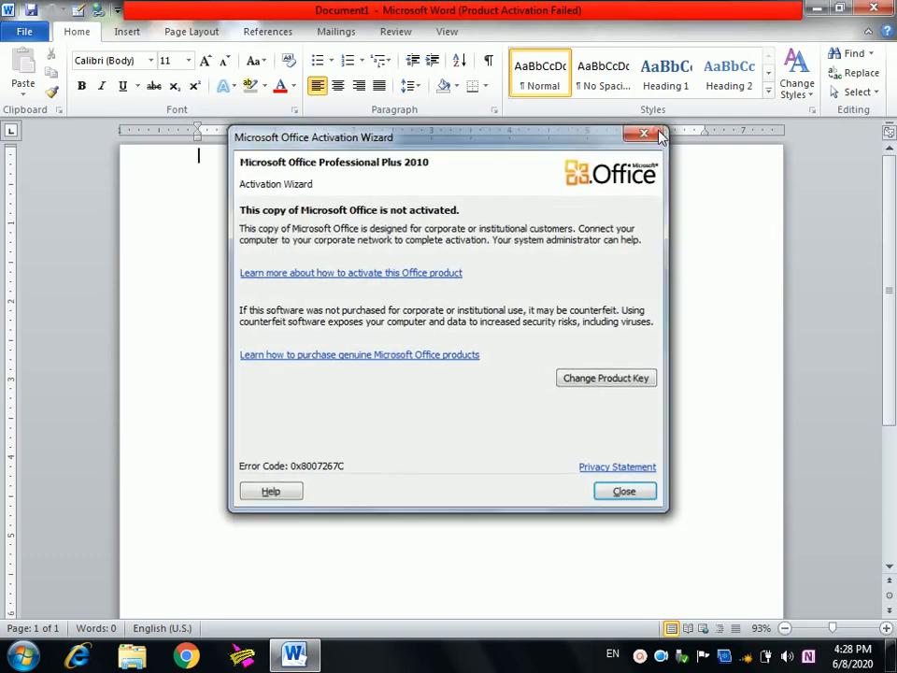
Step: Close the Office Activation Wizard and look over the insert, page layout and references commands
click(651, 133)
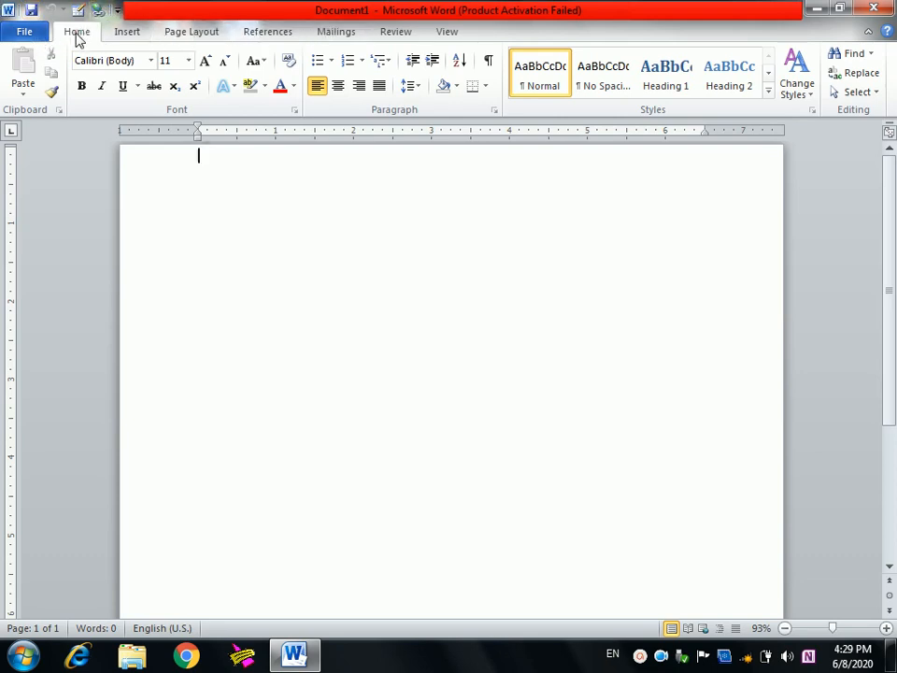
click(122, 35)
click(173, 38)
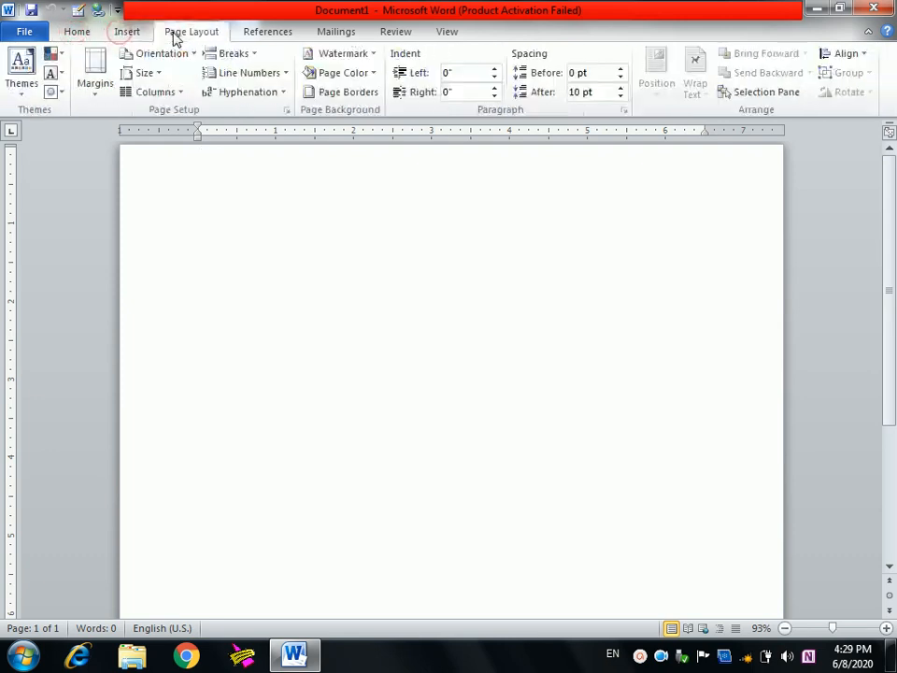
click(252, 37)
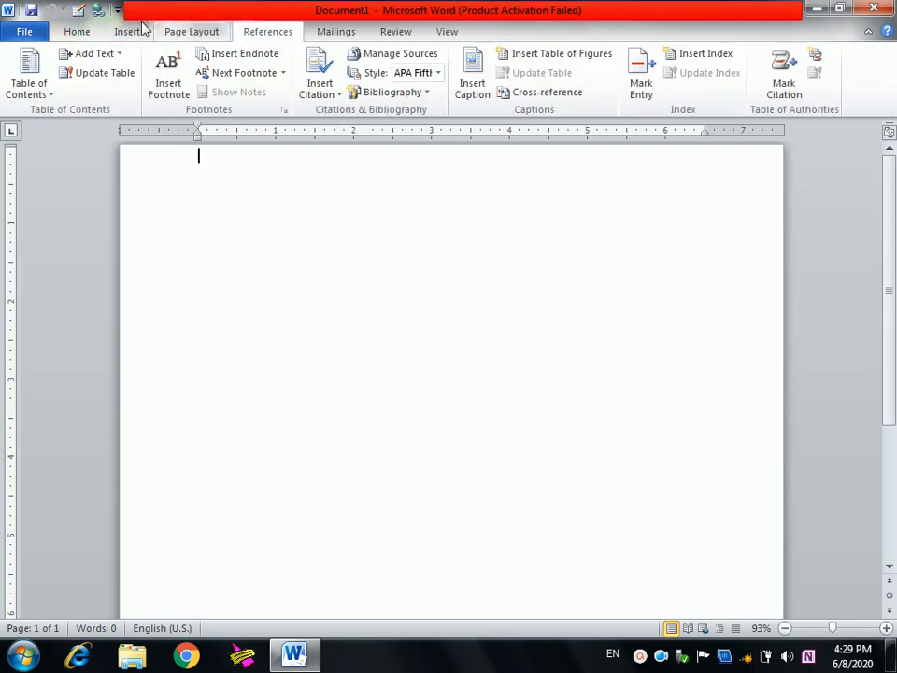
click(73, 35)
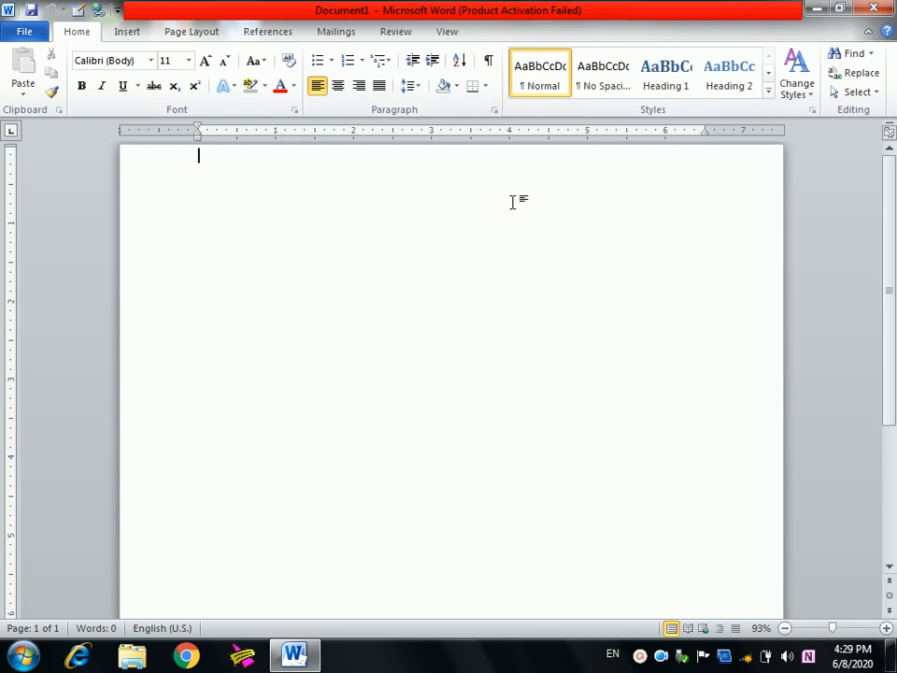
Step: Zoom the blank page in to 500% and bring it back to about 98%
drag(888, 224, 895, 318)
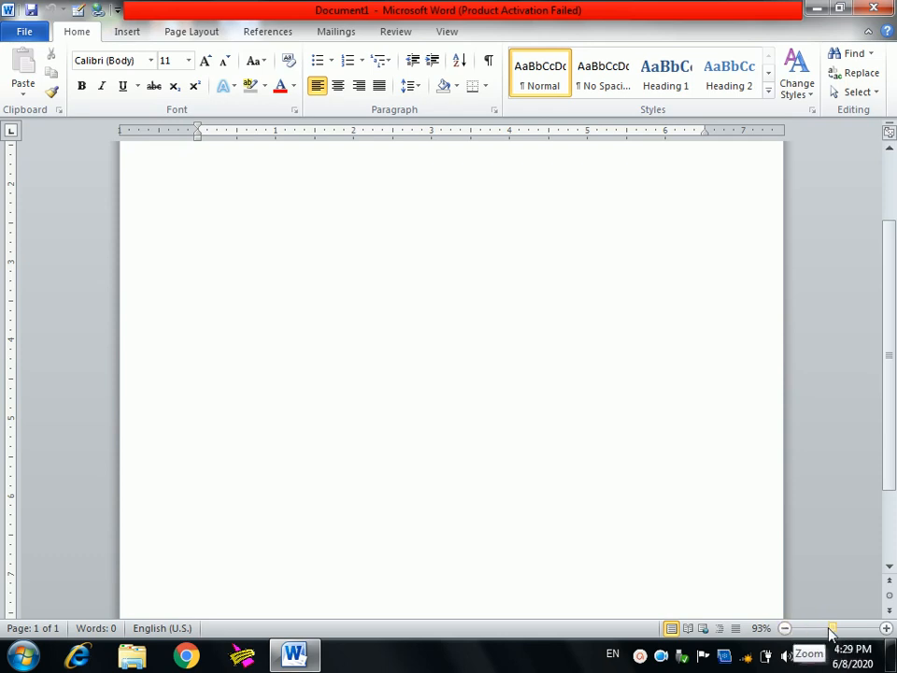
drag(835, 634, 881, 633)
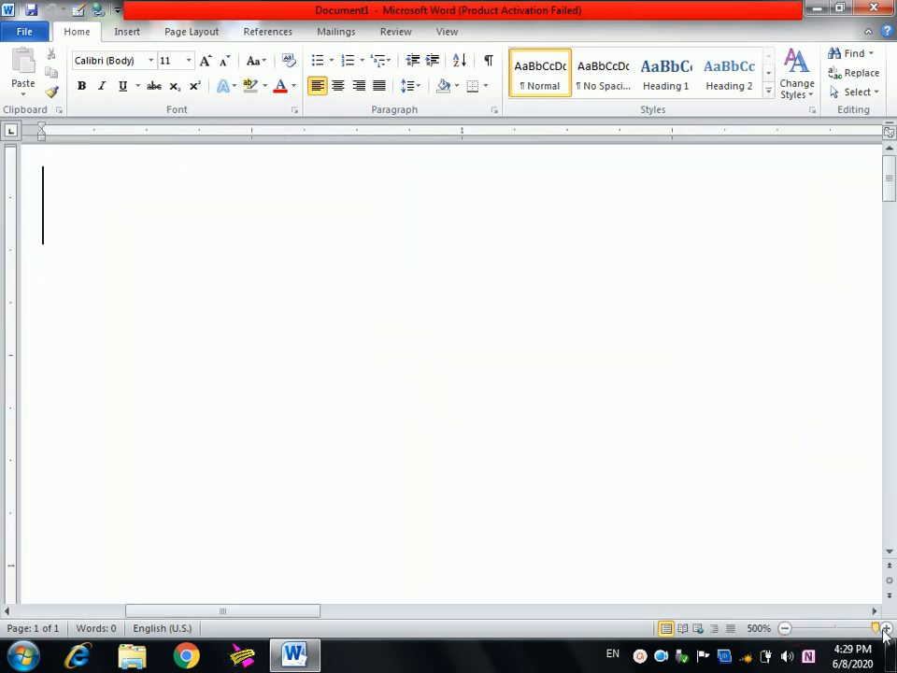
click(838, 631)
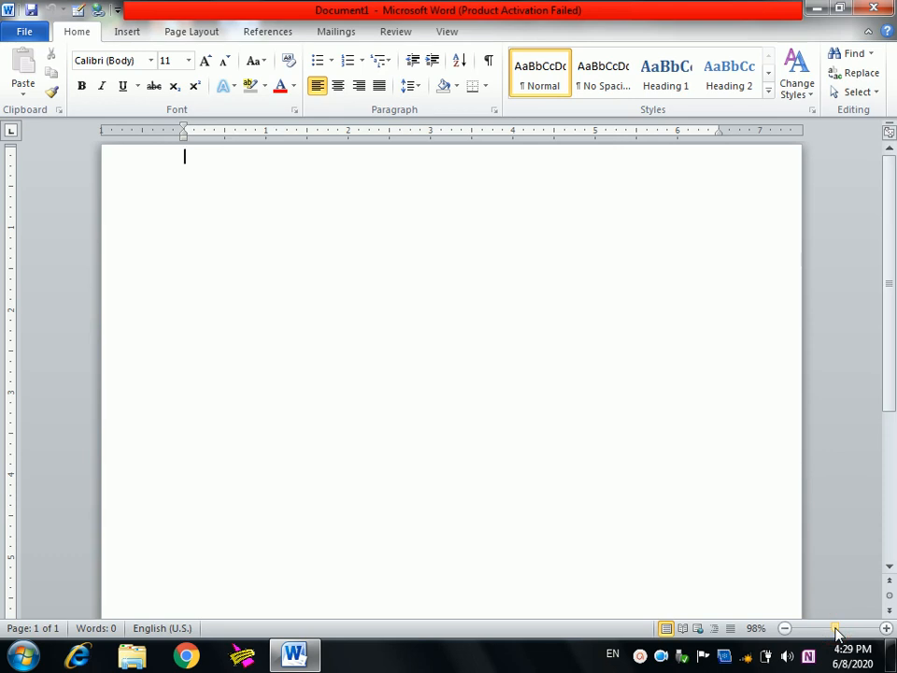
drag(887, 328, 895, 196)
click(662, 659)
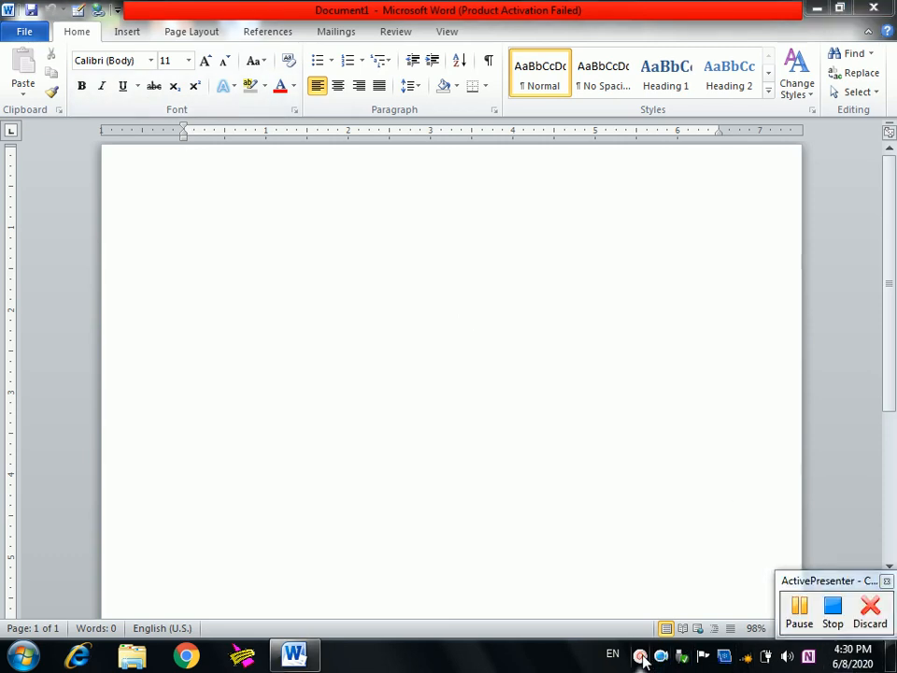
click(798, 611)
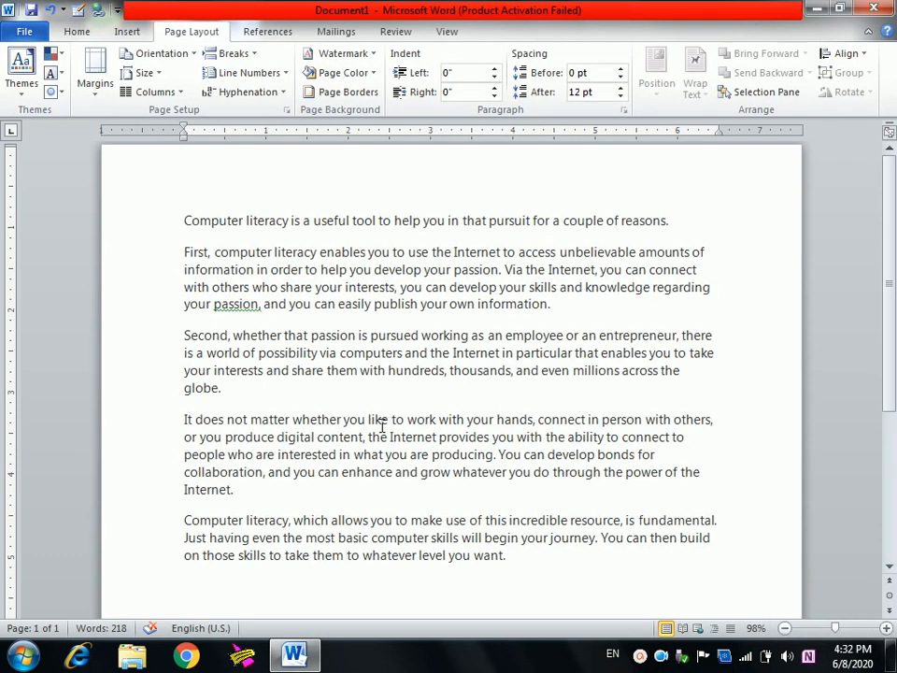
Step: Select the opening sentence, display the Office Clipboard and clear all its collected items
click(83, 33)
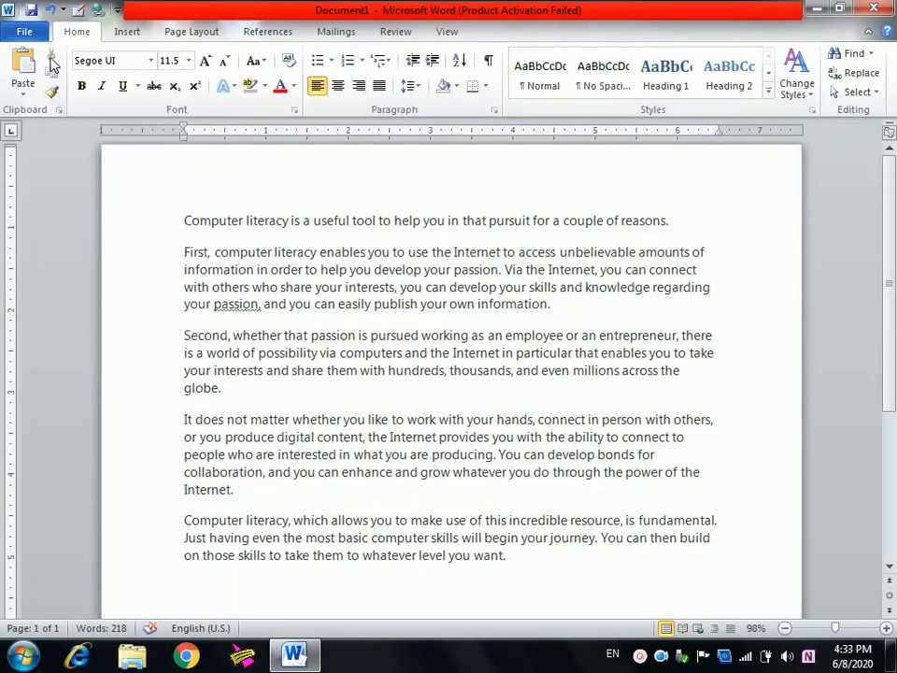
click(147, 227)
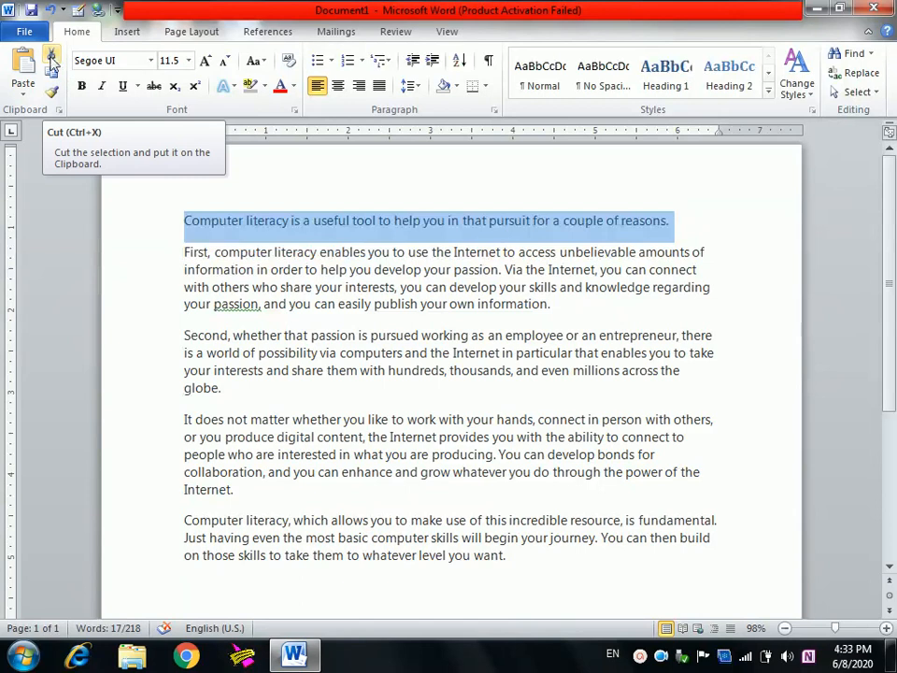
click(58, 111)
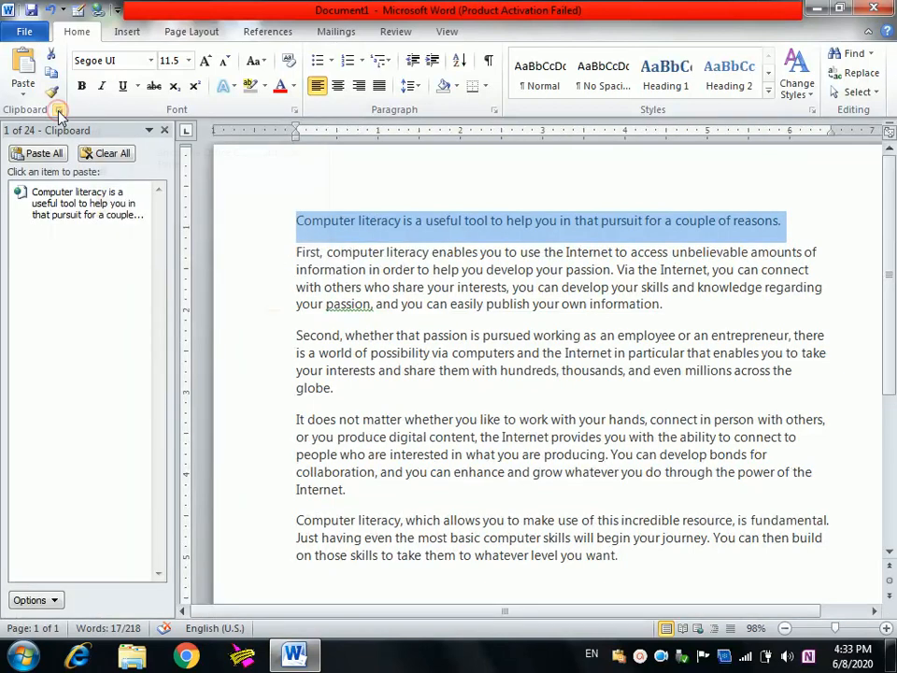
click(106, 154)
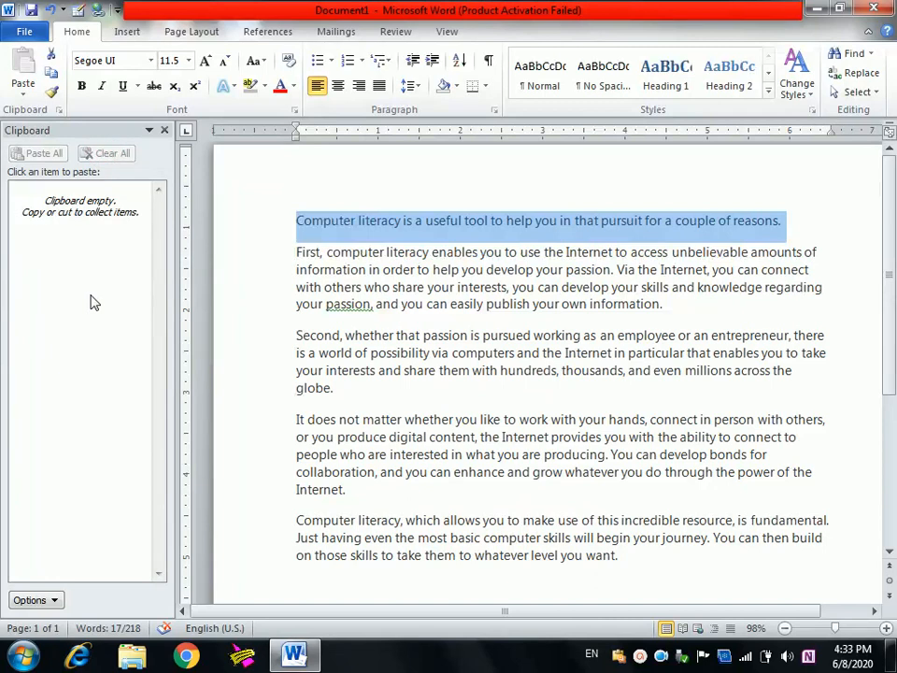
Step: Cut the paragraph beginning "First, computer literacy" and keep the current Windows color scheme without showing the message again
click(260, 306)
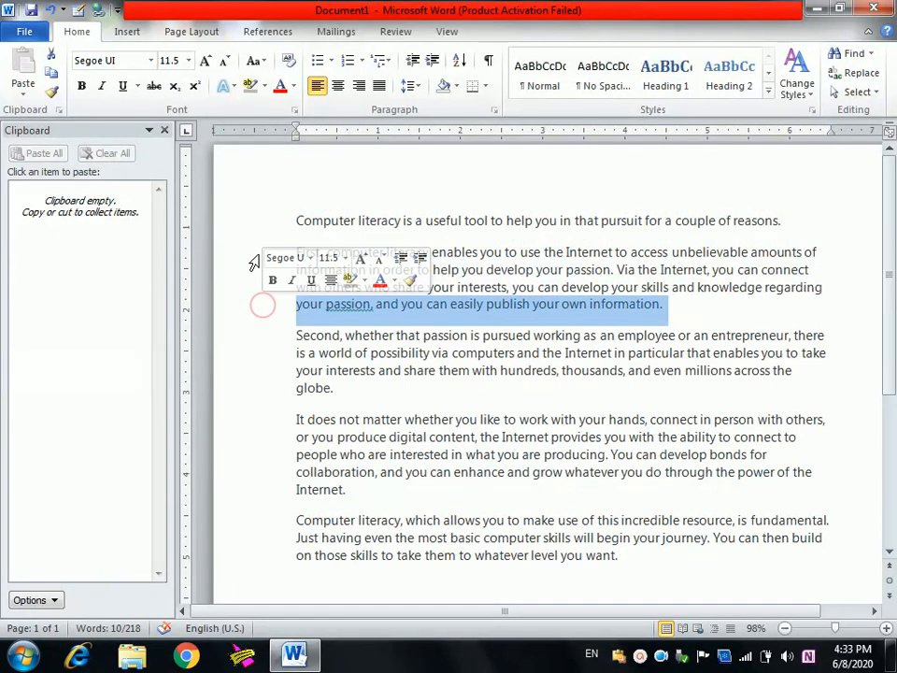
click(250, 251)
drag(273, 256, 285, 309)
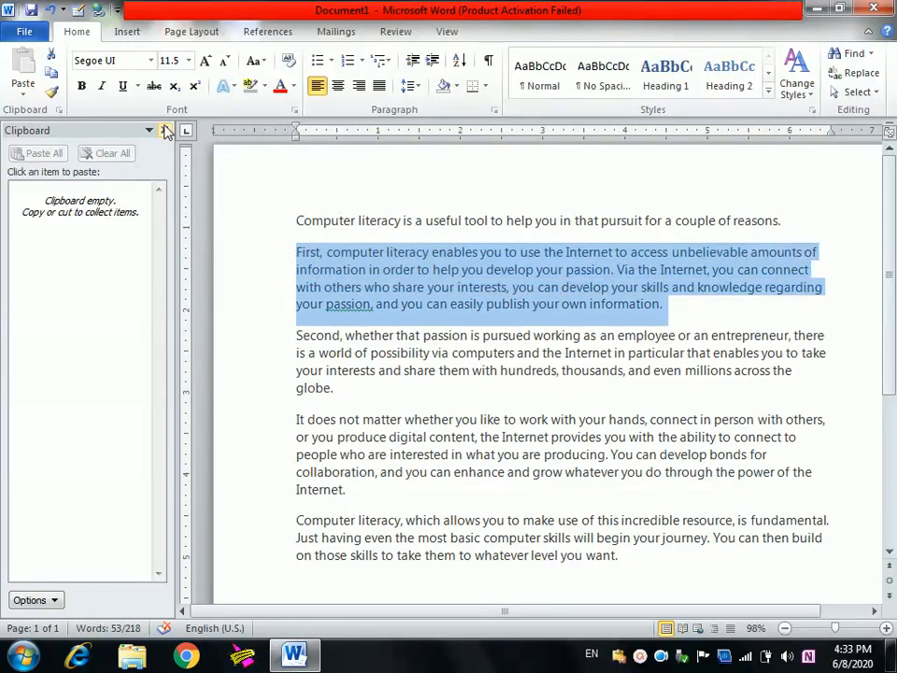
click(51, 58)
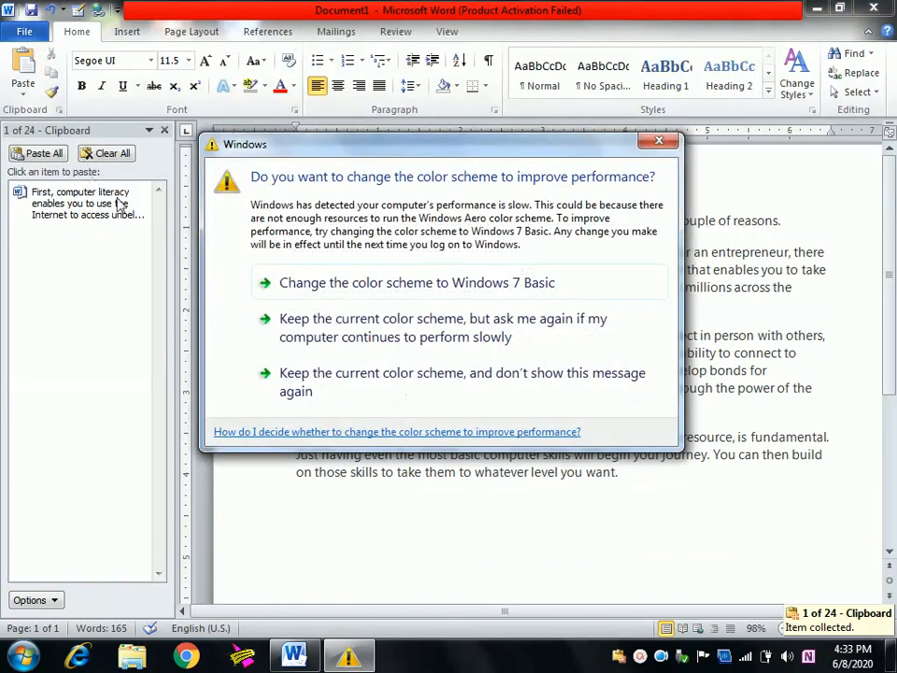
click(309, 372)
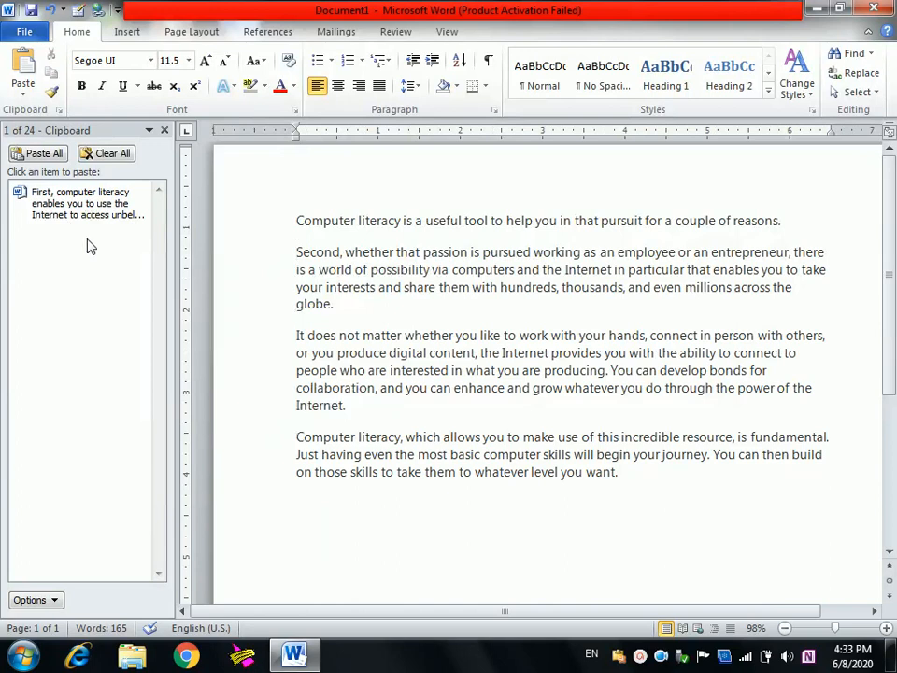
Step: Paste the cut paragraph twice at the end of the document and empty the Office Clipboard
click(314, 523)
click(21, 75)
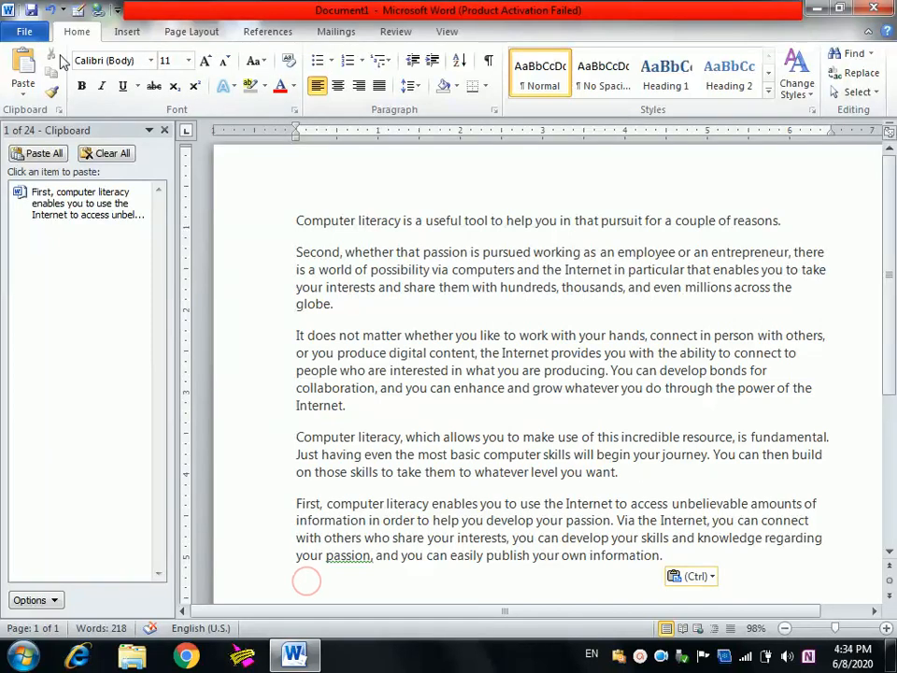
click(23, 67)
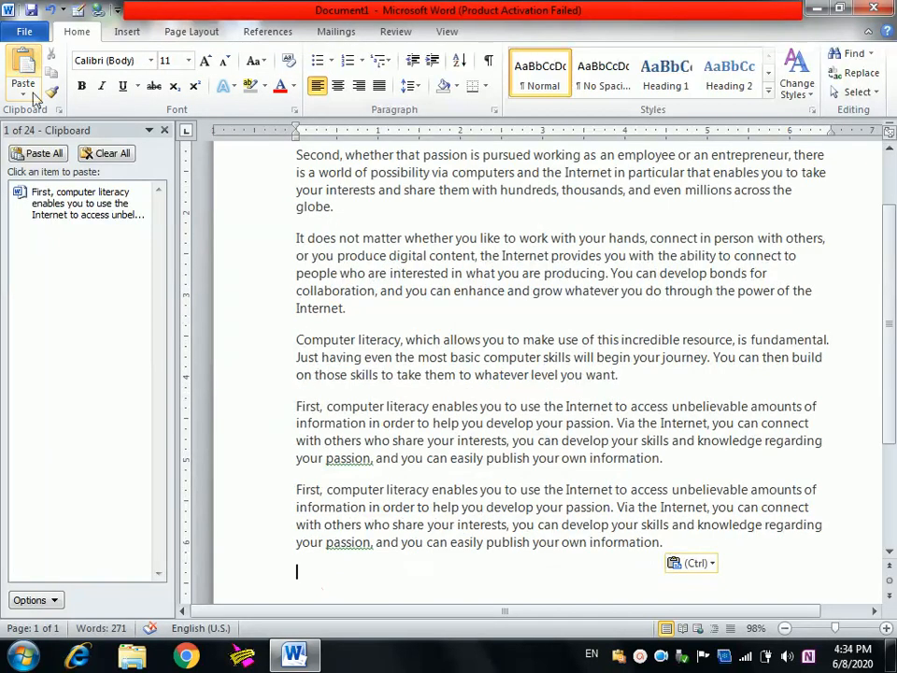
click(105, 153)
click(20, 64)
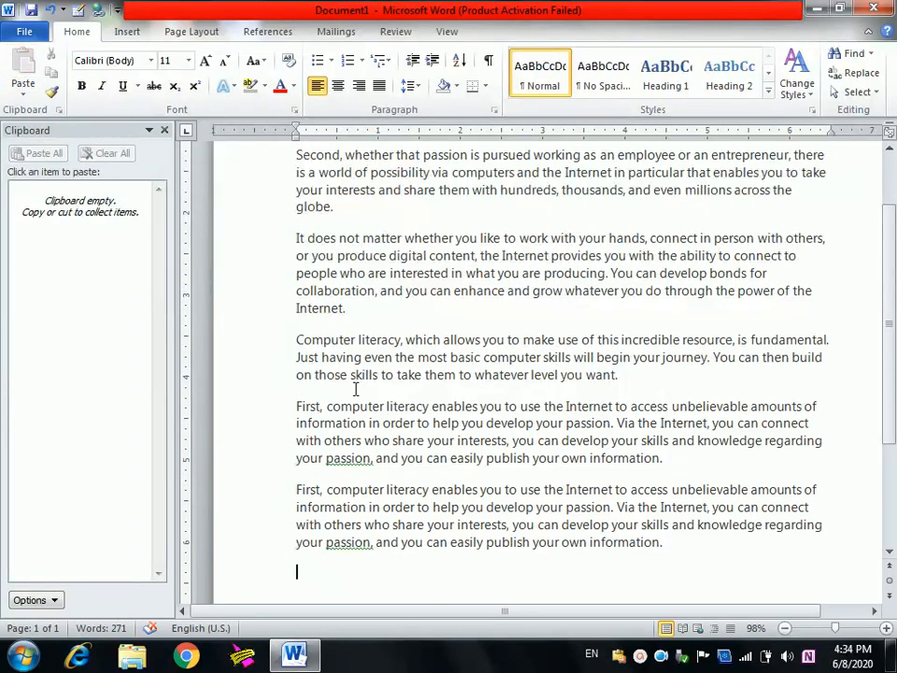
Step: Copy the first pasted "First, computer literacy" paragraph and paste it on a new line below the opening sentence
drag(263, 406, 301, 467)
click(52, 71)
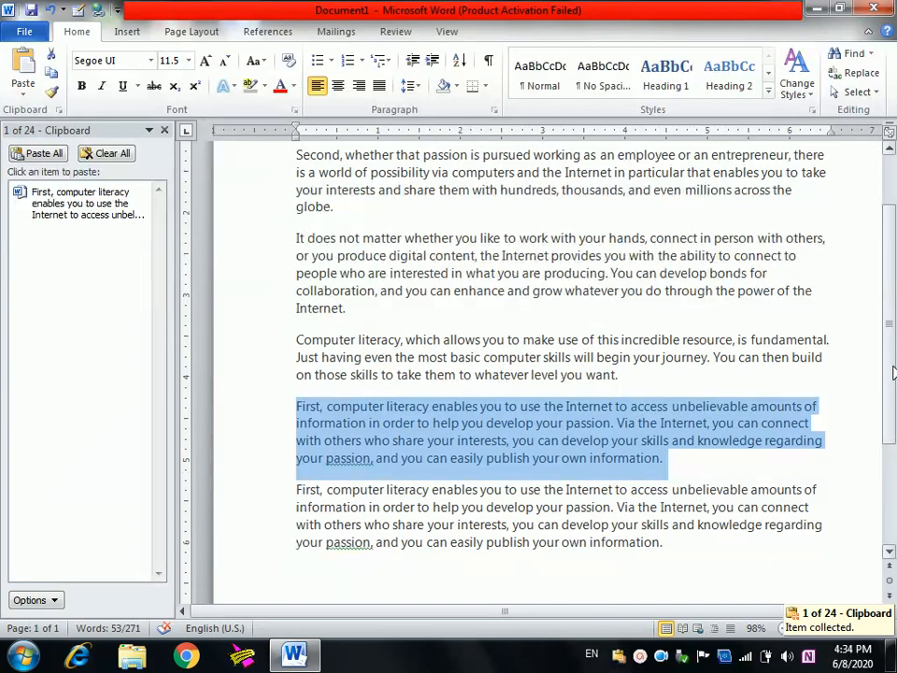
scroll(870, 208, up, 2)
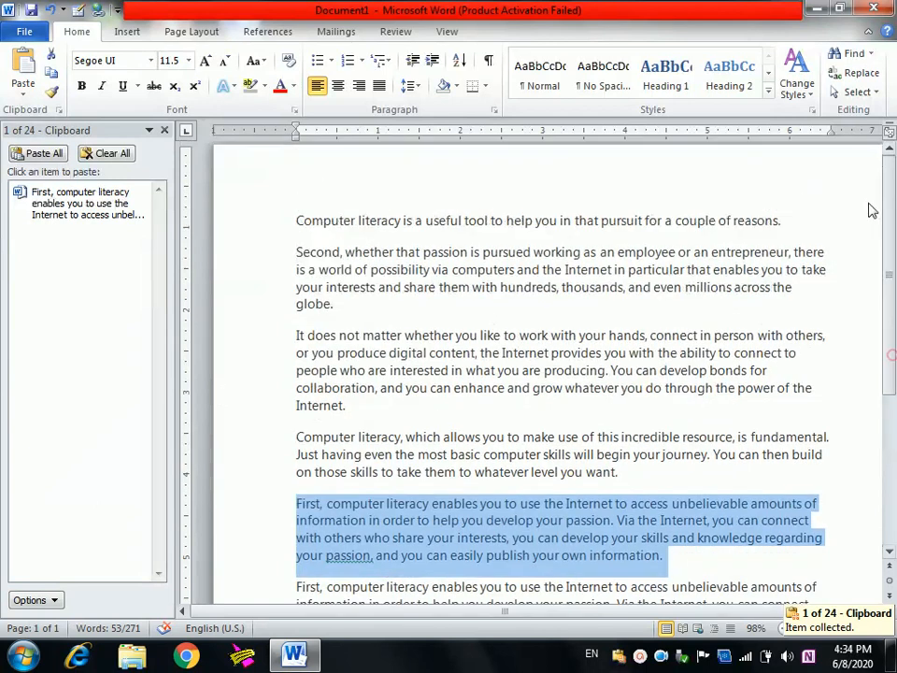
click(787, 229)
key(Return)
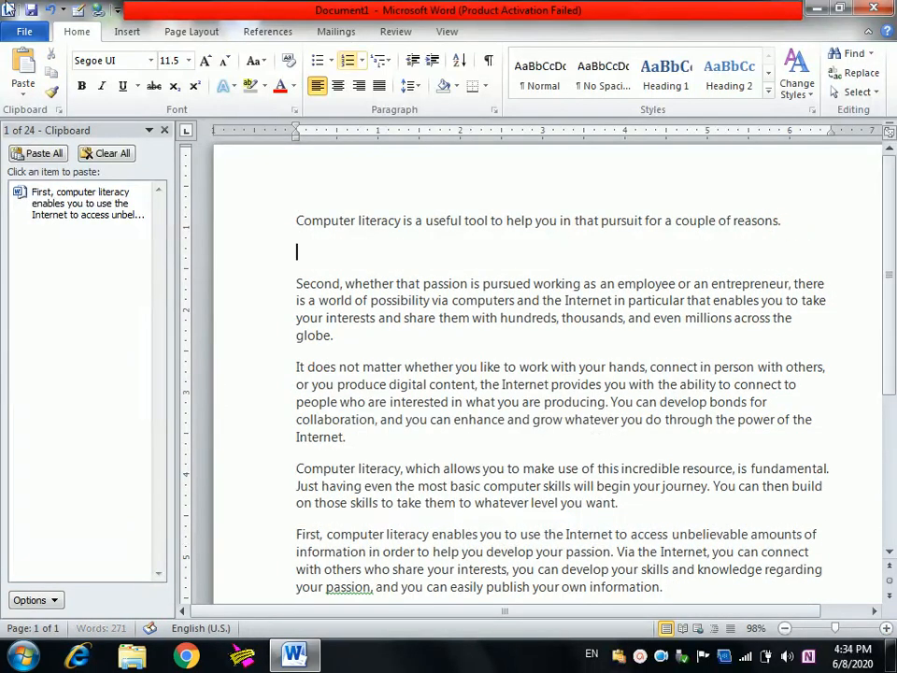
click(25, 63)
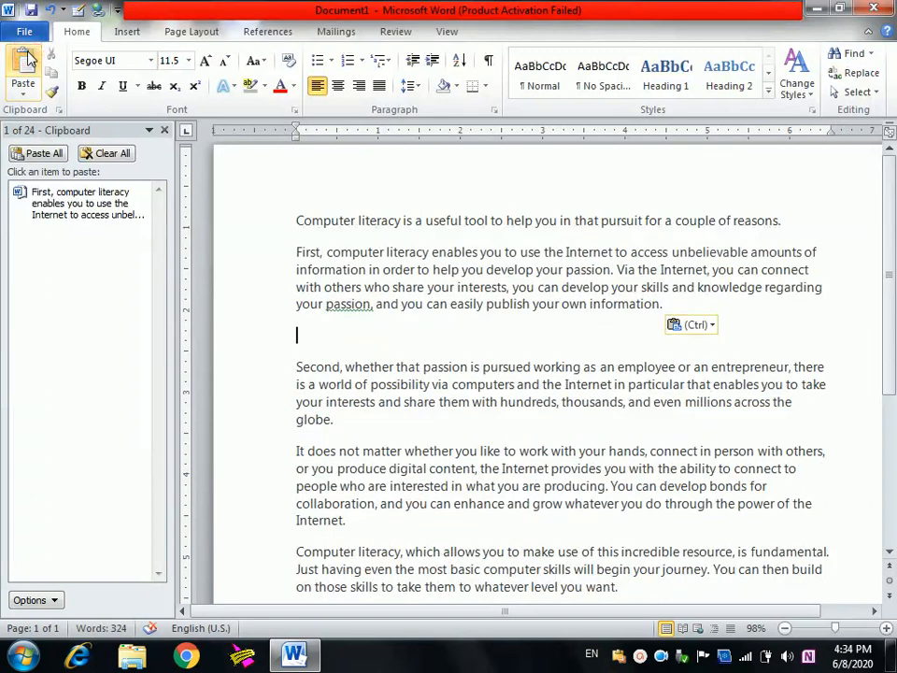
Step: View the available paste options and close the Office Clipboard
click(23, 86)
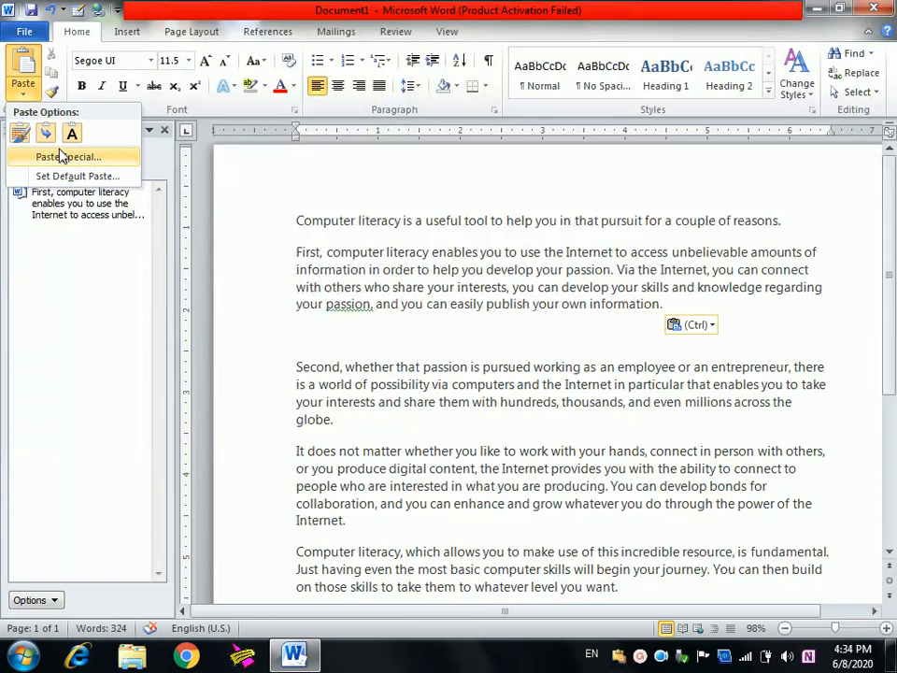
click(24, 62)
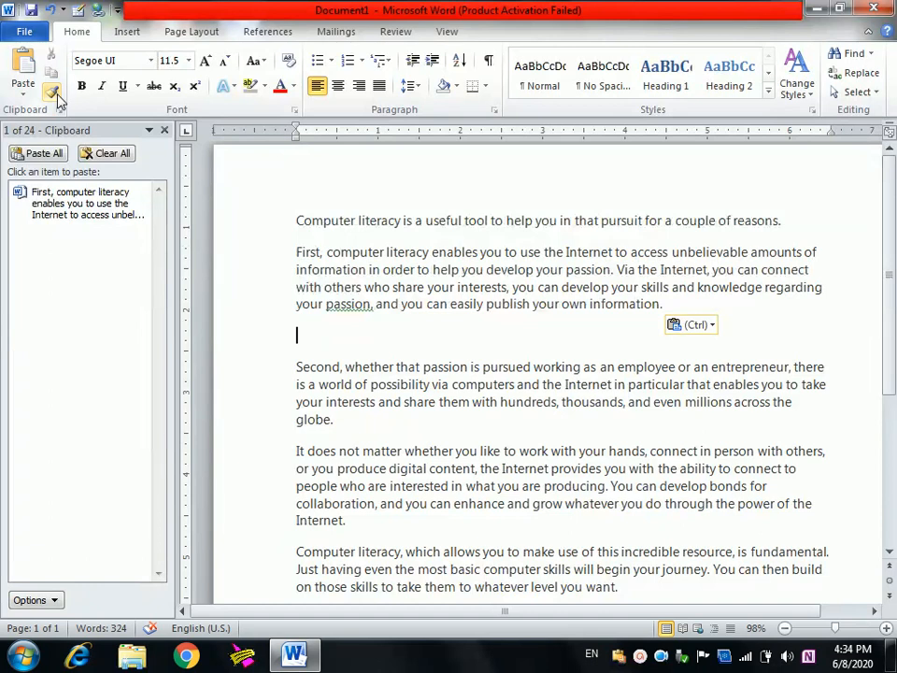
click(164, 130)
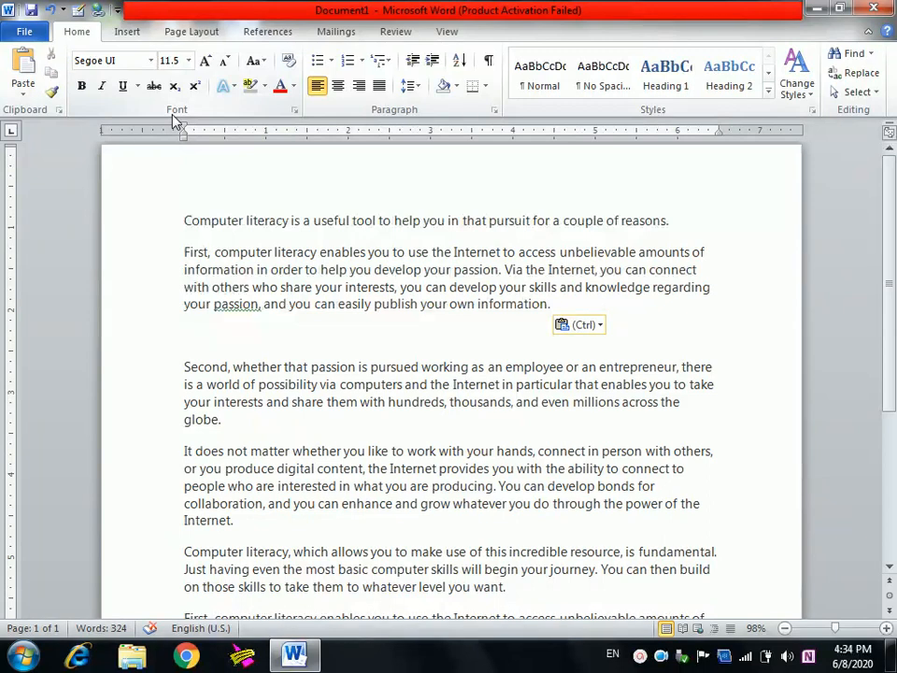
Step: Format the opening sentence in Copperplate Gothic Light at font size 16
click(146, 225)
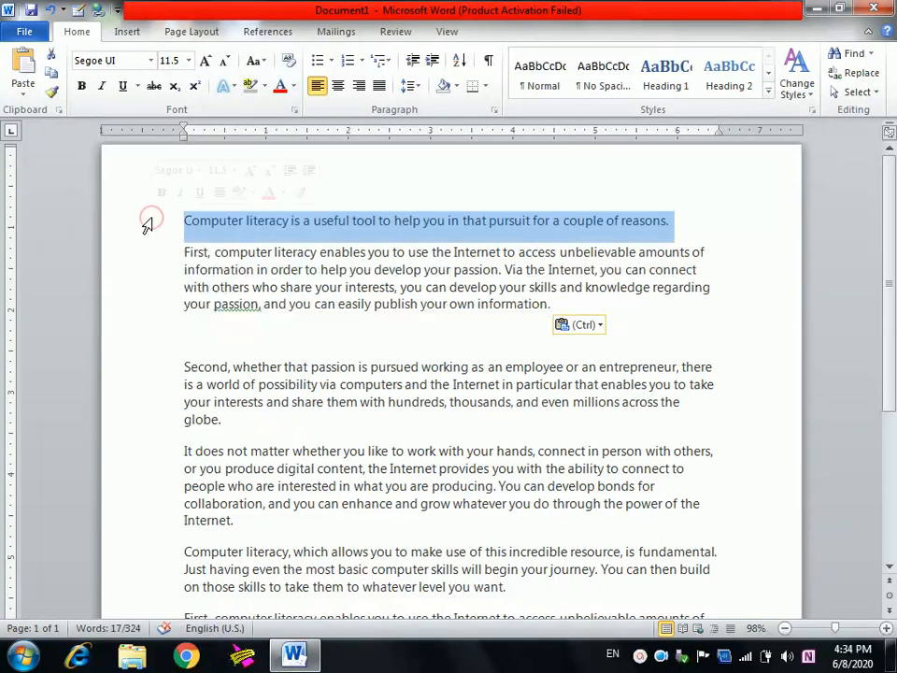
click(152, 61)
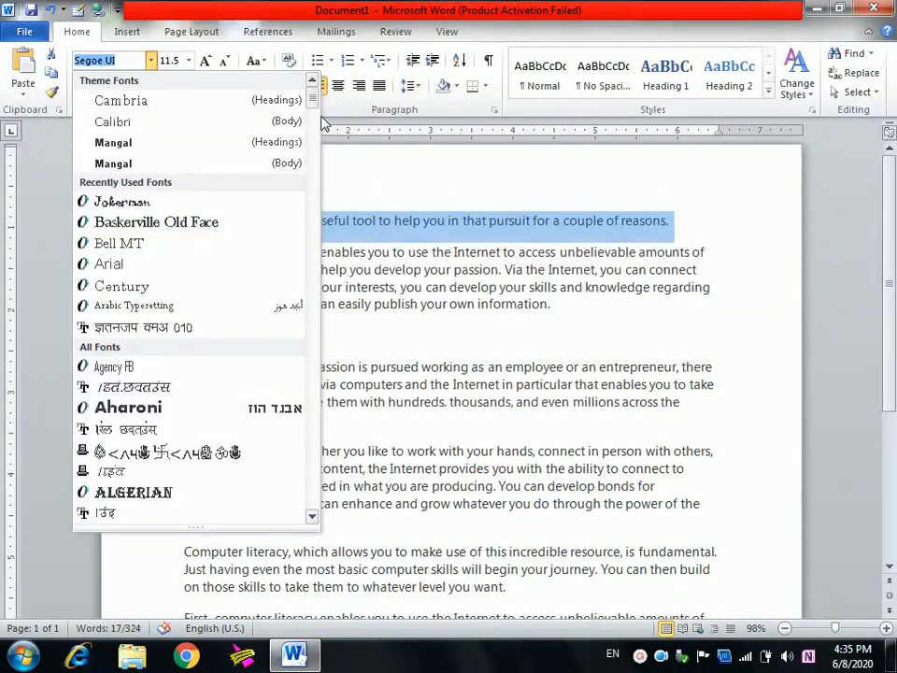
drag(314, 89, 320, 152)
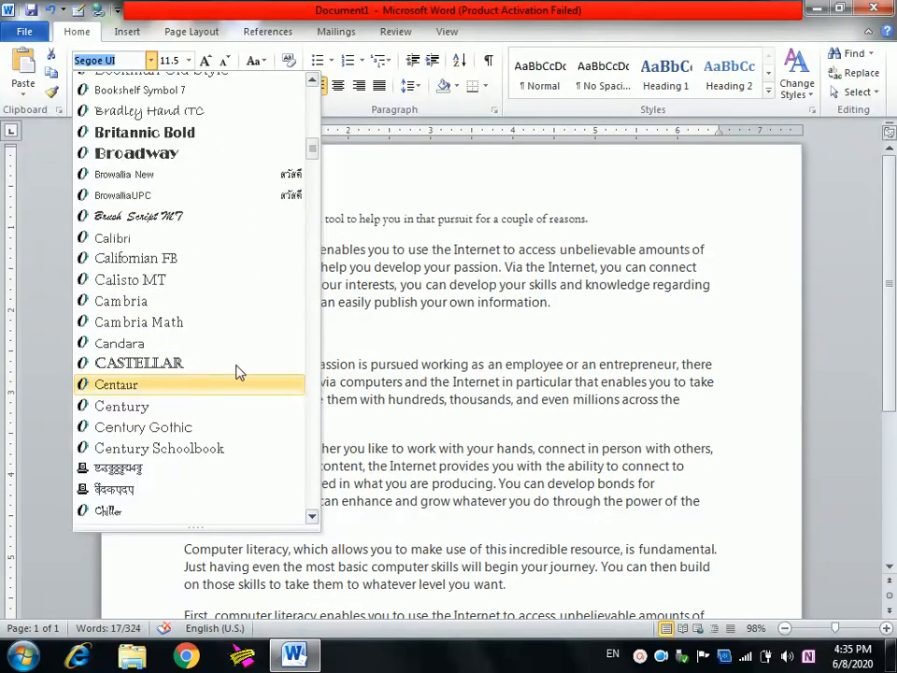
drag(312, 152, 314, 175)
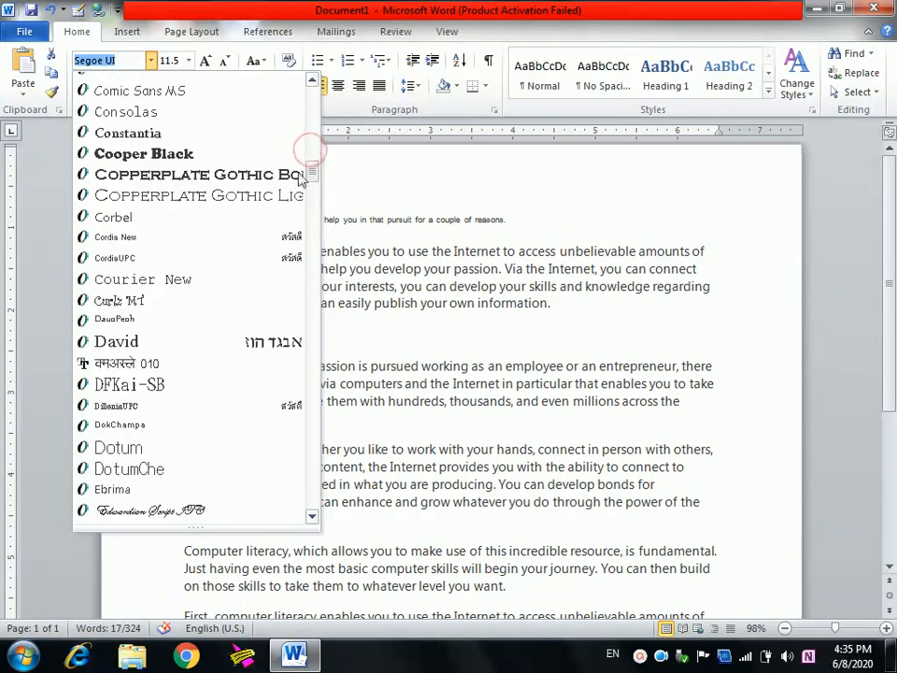
click(216, 197)
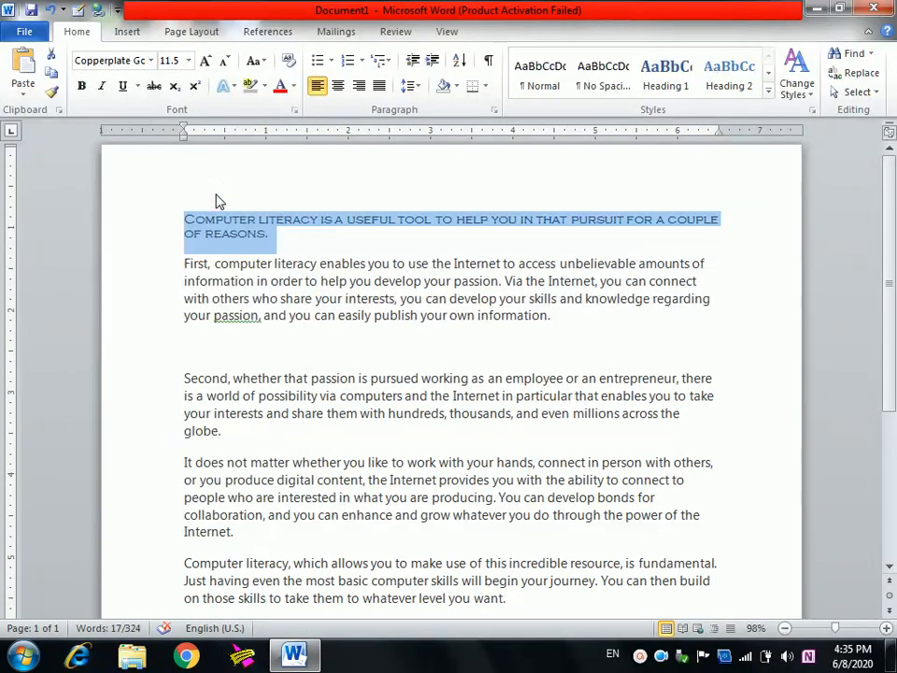
click(189, 61)
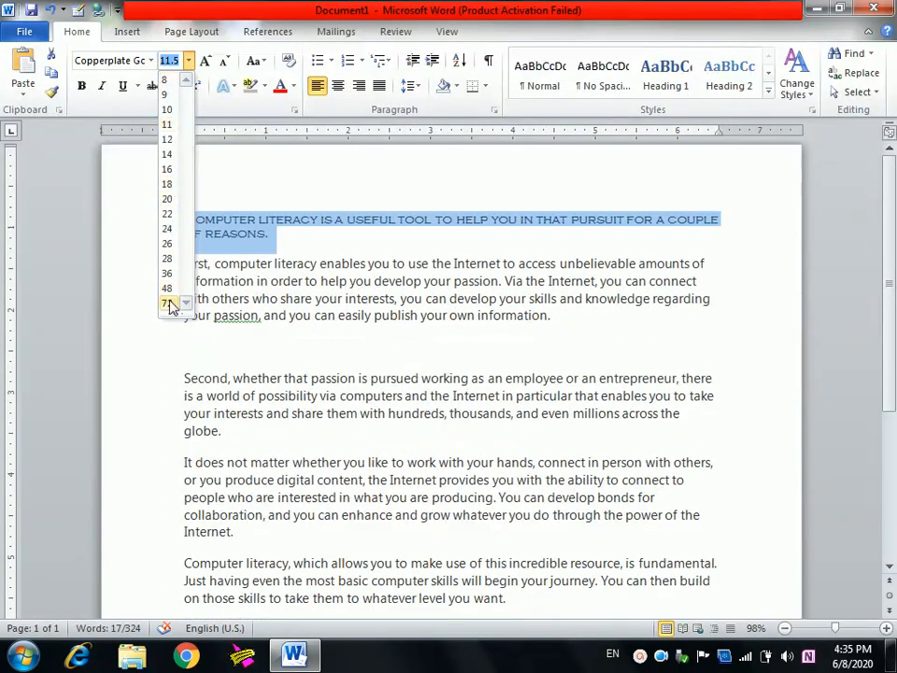
click(168, 170)
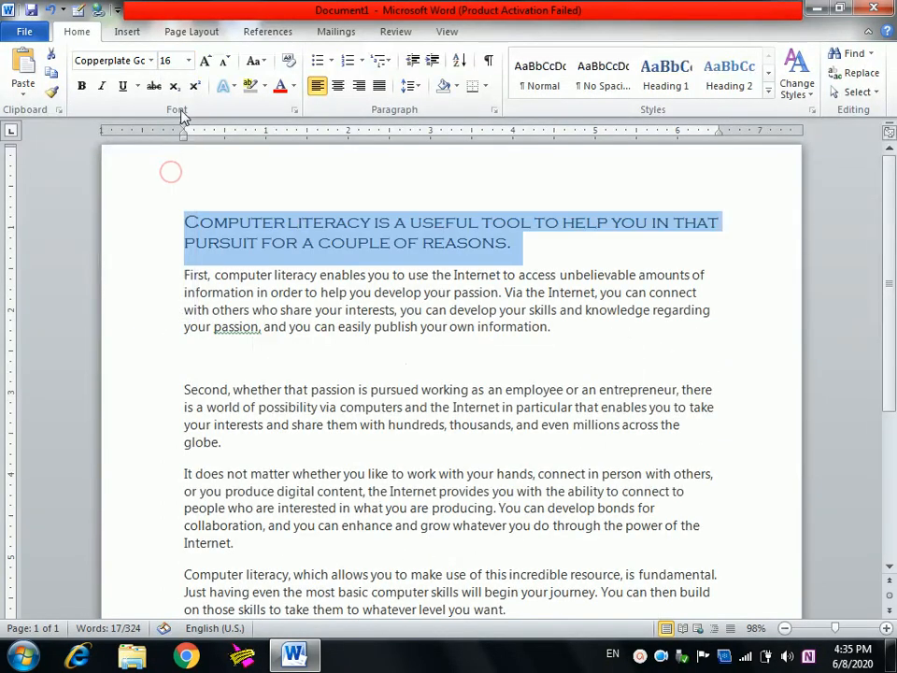
Step: Set the opening sentence's font size to 40
click(177, 60)
key(BackSpace)
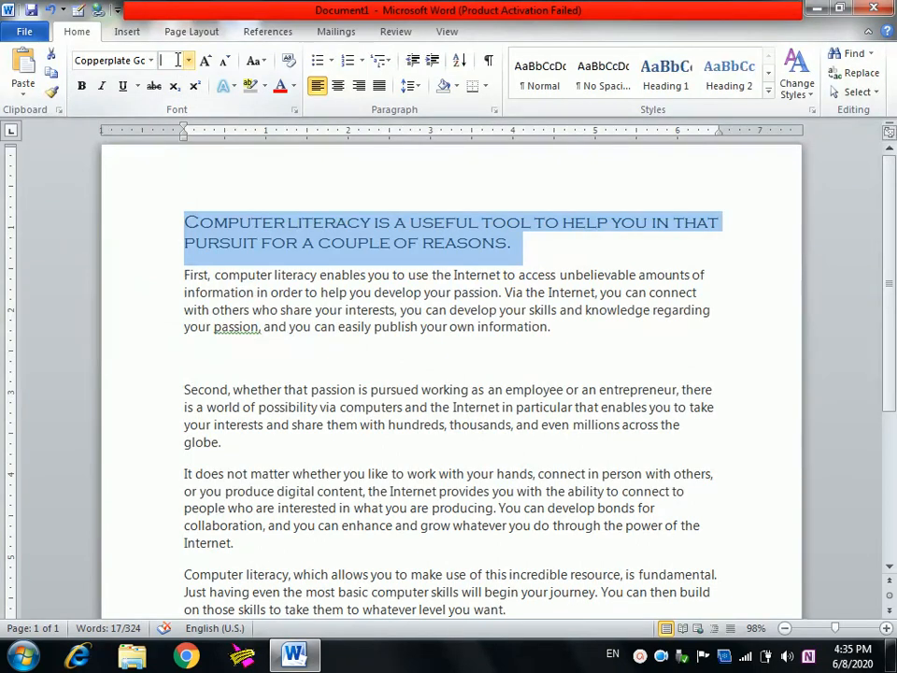
text(40)
key(Return)
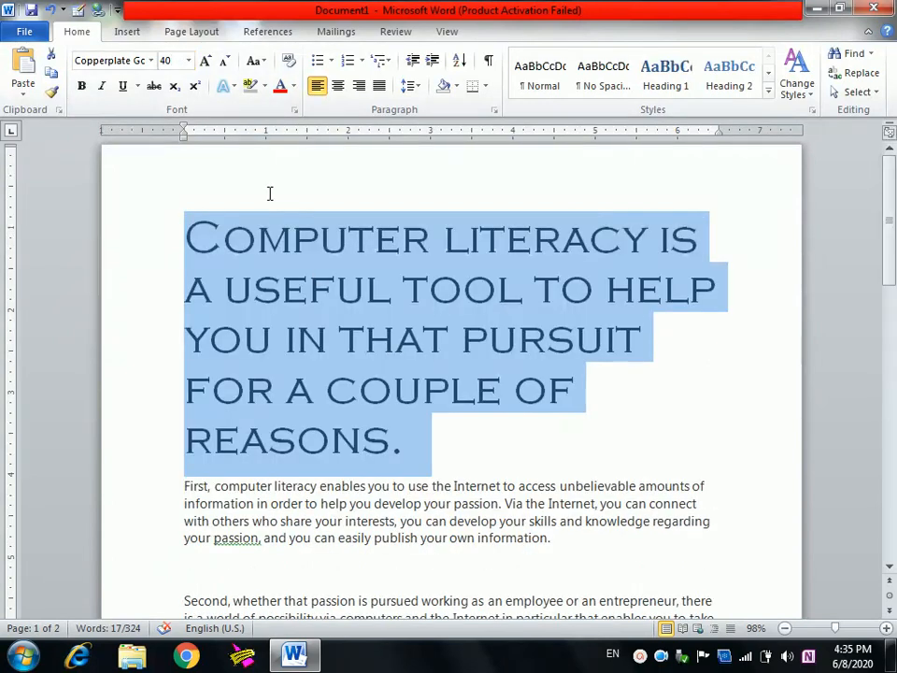
click(292, 306)
Step: Select the whole opening sentence and grow its font incrementally to size 100
drag(161, 246, 202, 448)
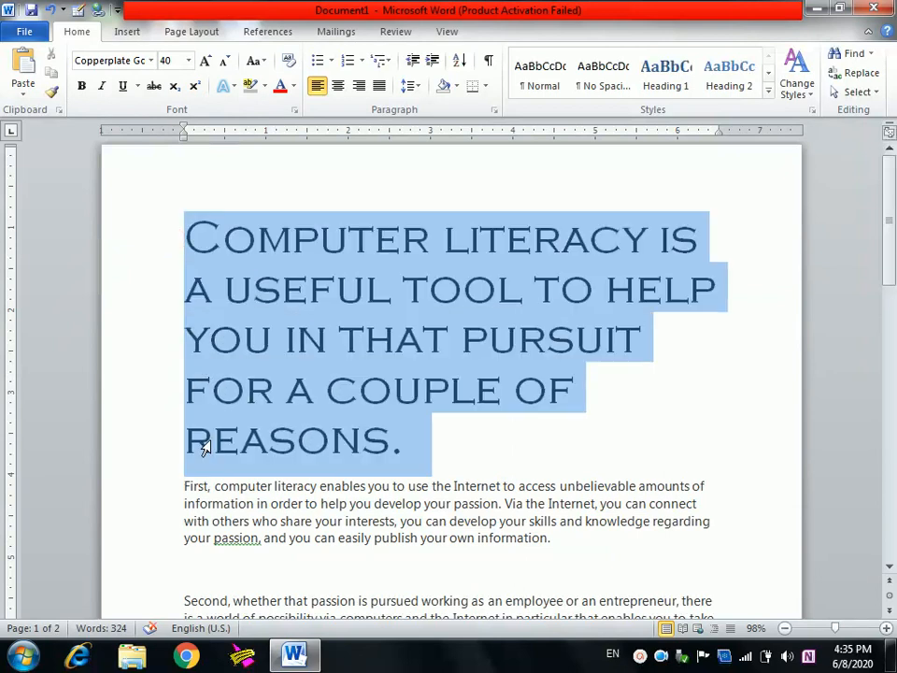
click(202, 67)
click(202, 67)
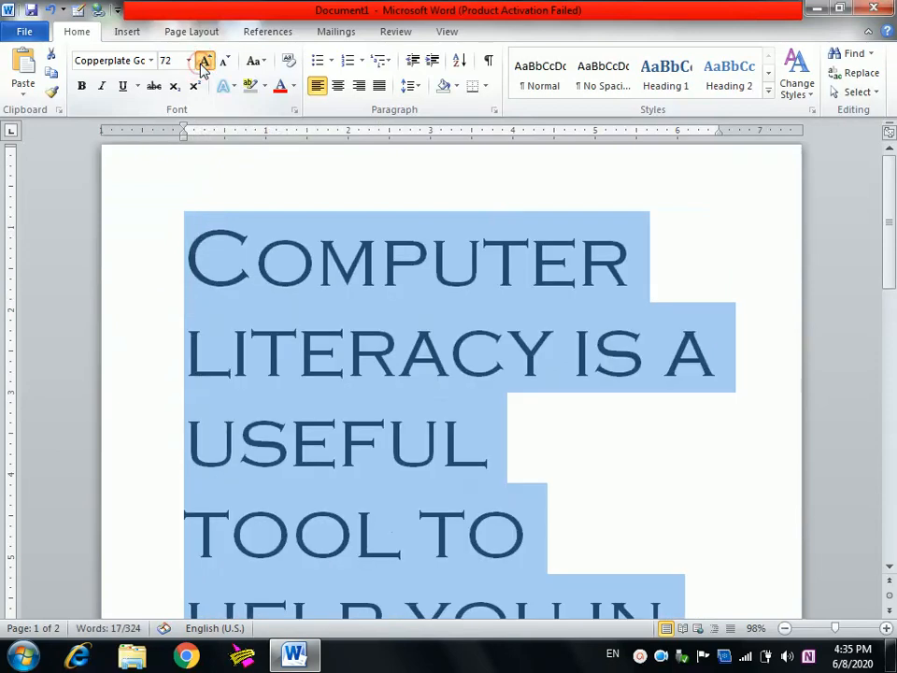
click(202, 68)
click(202, 67)
click(202, 67)
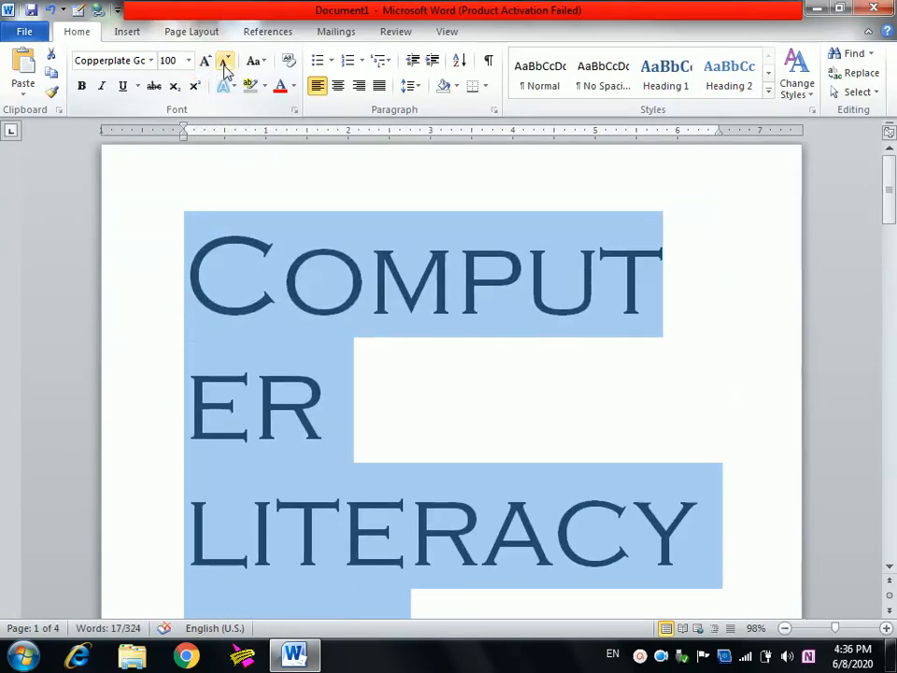
Step: Shrink the opening sentence's font incrementally to size 24
click(225, 64)
click(225, 64)
click(225, 64)
click(225, 63)
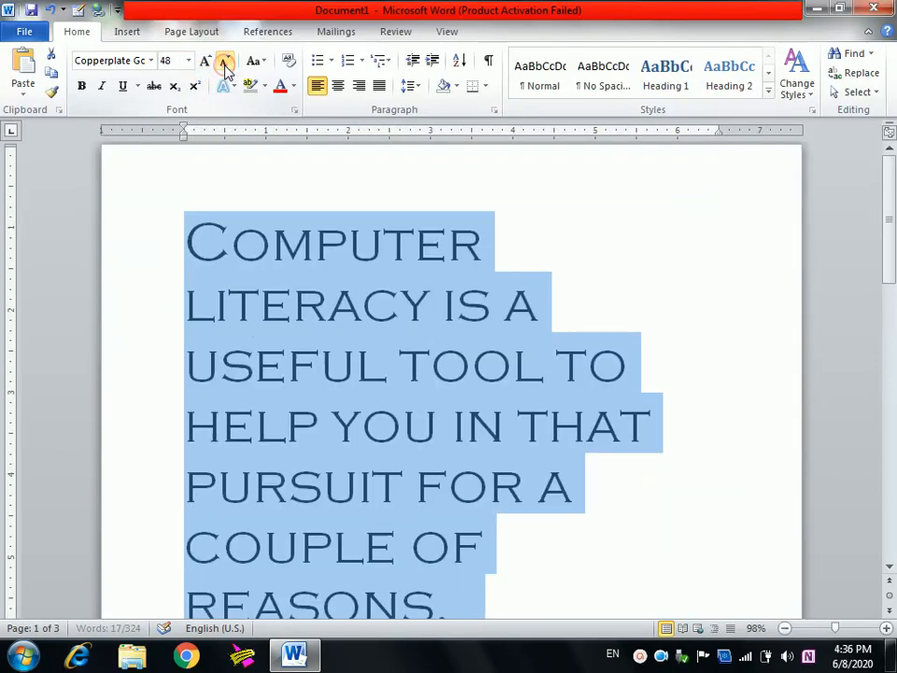
click(225, 63)
click(226, 63)
click(226, 63)
click(225, 63)
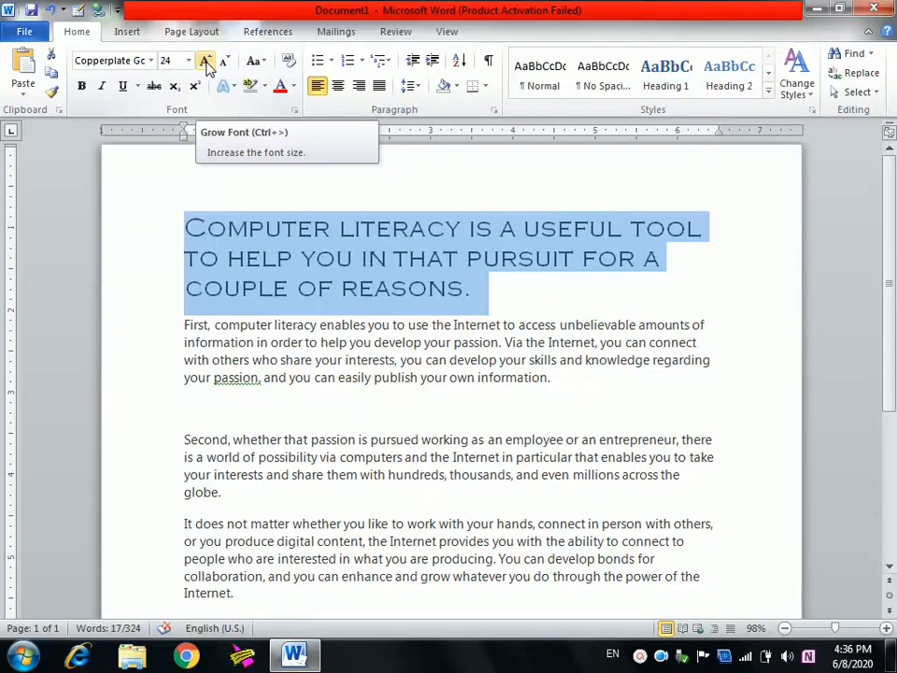
Step: Delete the opening sentence and undo the deletion, growing the restored text to font size 72
key(Delete)
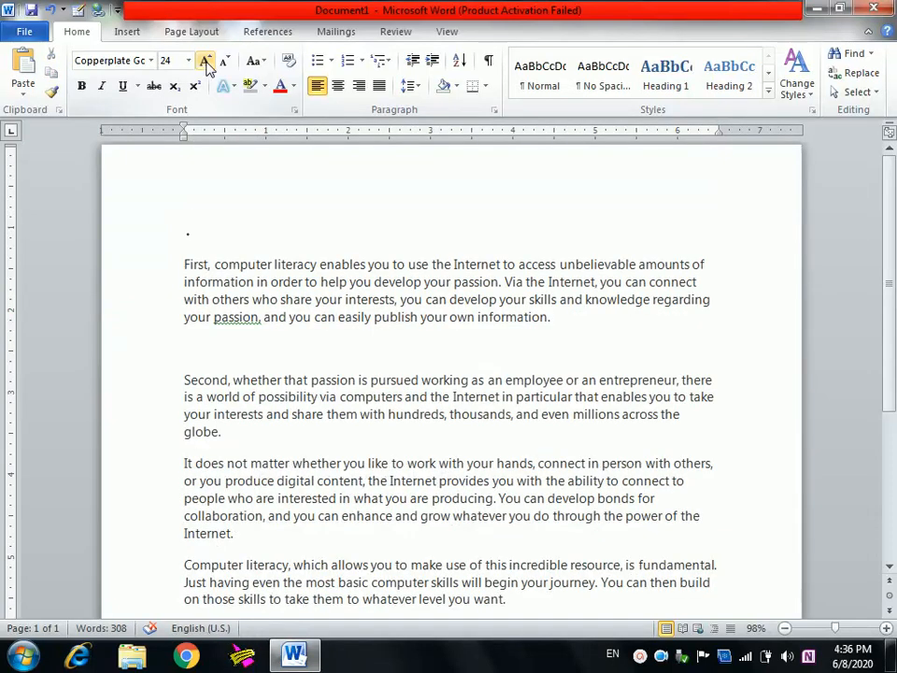
key(ctrl+z)
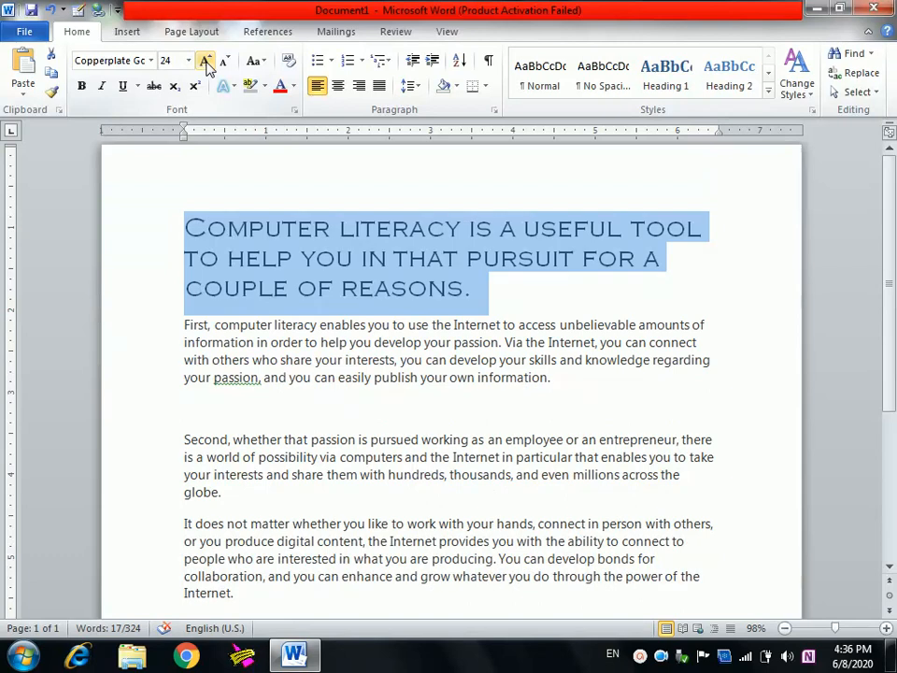
click(206, 61)
click(205, 62)
click(206, 61)
click(206, 62)
click(206, 62)
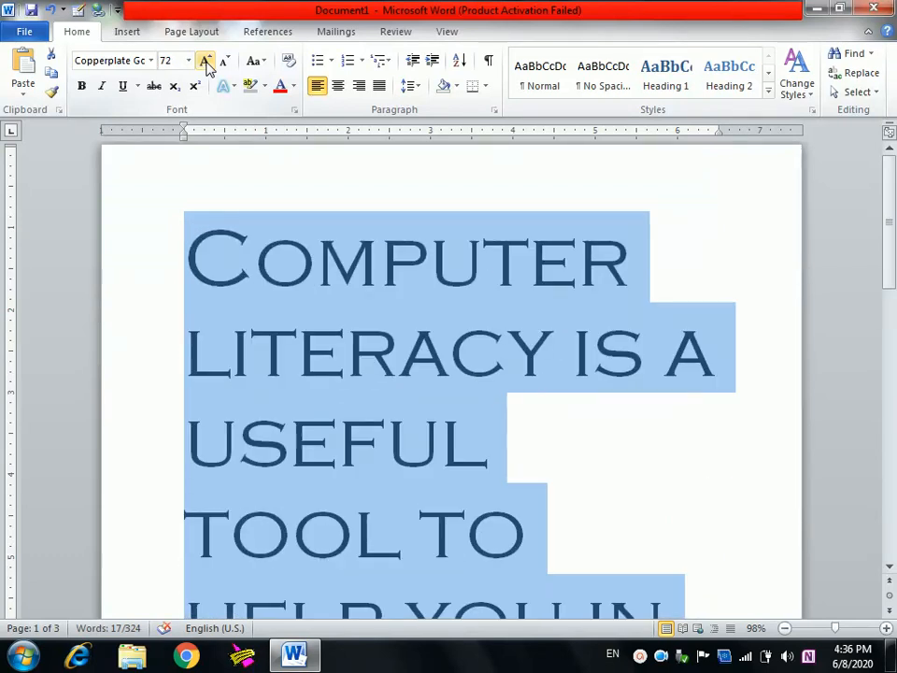
Step: Shrink the opening sentence's font incrementally to size 22
key(ctrl+shift+comma)
key(ctrl+shift+comma)
key(ctrl+shift+comma)
key(ctrl+shift+comma)
key(ctrl+shift+comma)
key(ctrl+shift+comma)
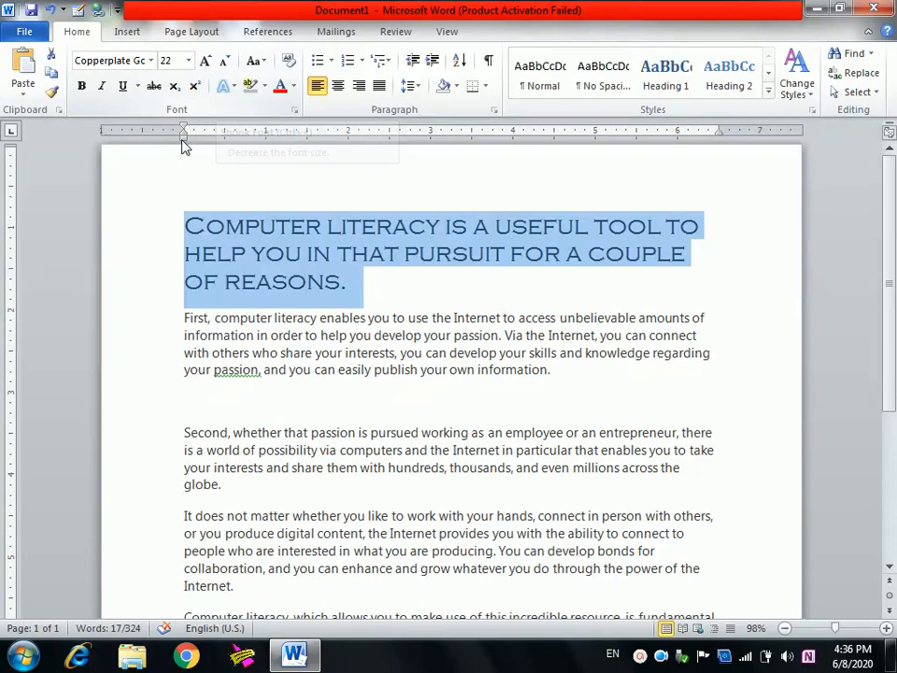
Step: Make the words "Computer literacy" in the opening sentence bold
click(181, 225)
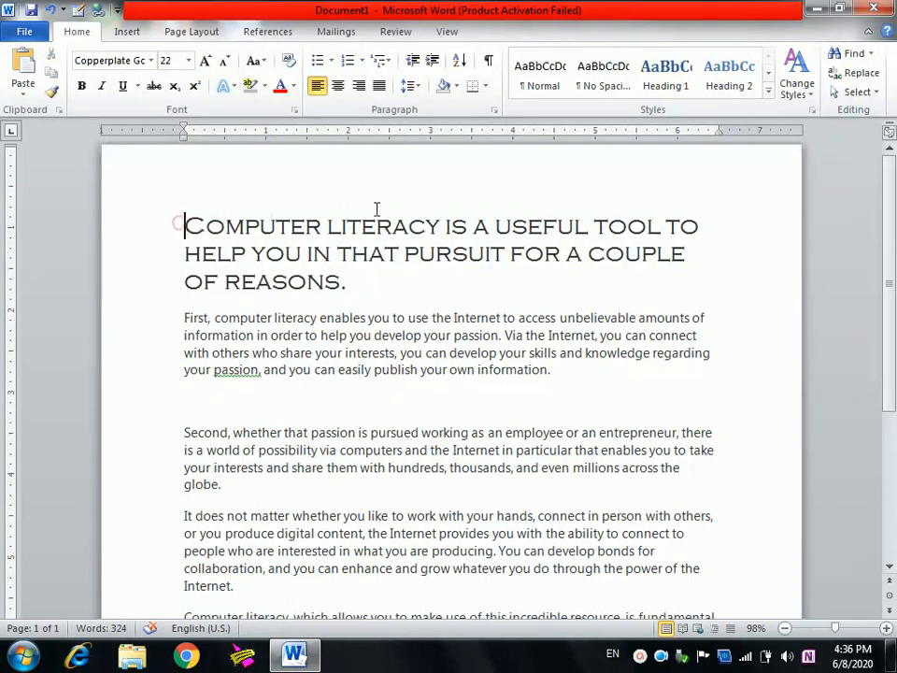
key(shift+Right)
key(shift+Right)
key(shift+Right)
key(shift+Right)
key(shift+Right)
key(shift+Right)
key(shift+Right)
key(shift+Right)
key(shift+Right)
key(shift+Right)
key(shift+Right)
key(shift+Right)
key(shift+Right)
key(shift+Right)
key(shift+Right)
key(shift+Right)
key(shift+Right)
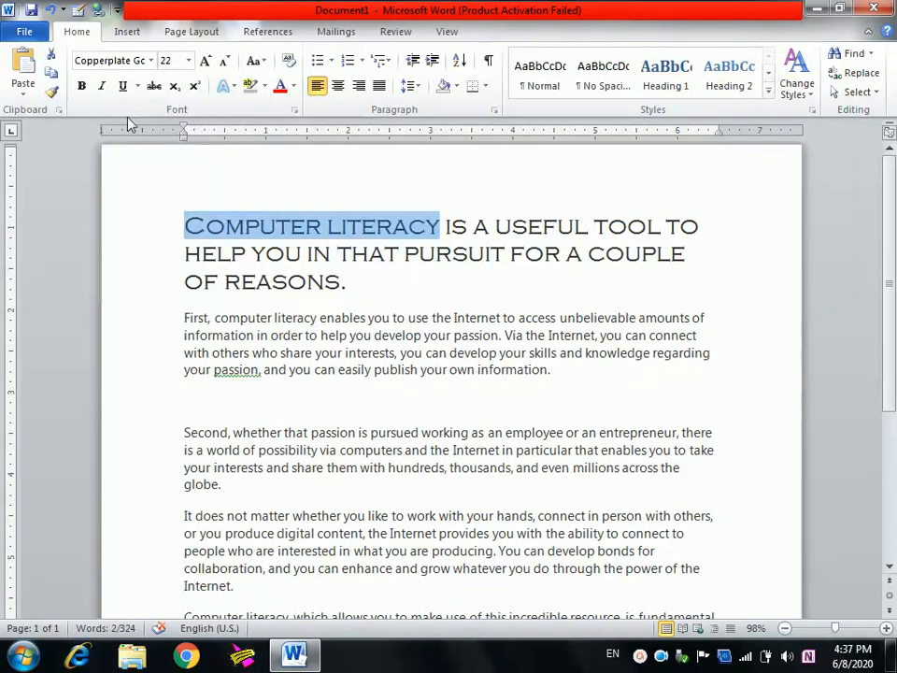
click(82, 86)
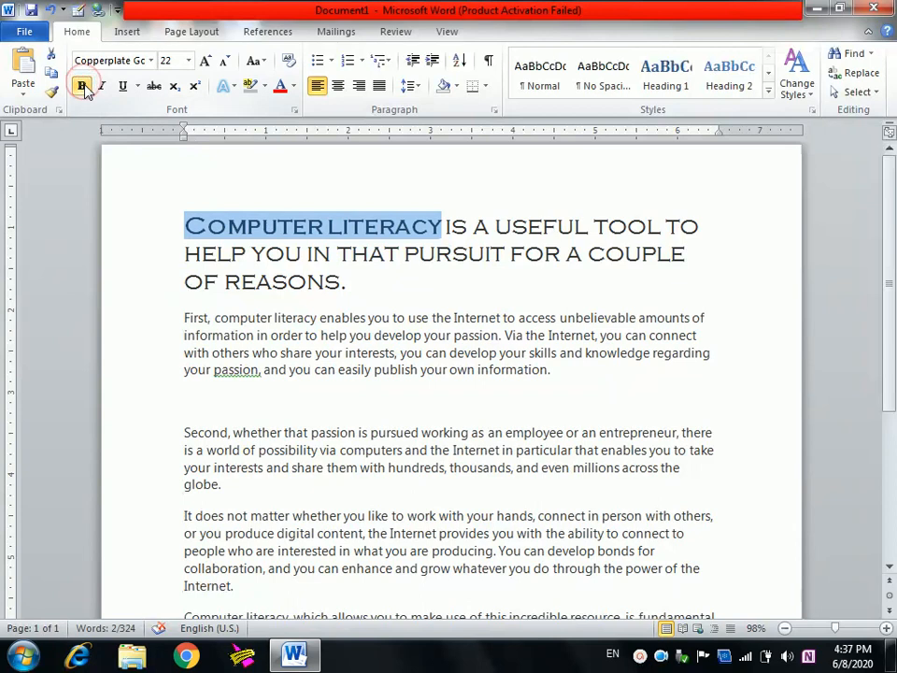
click(237, 254)
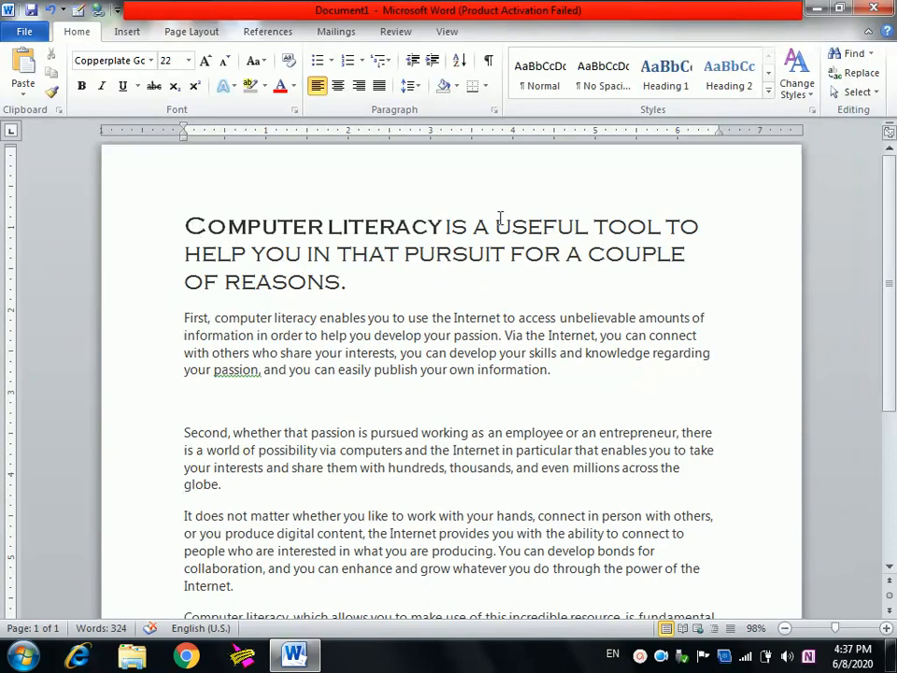
Step: Italicize the words "a useful tool" in the opening sentence
drag(476, 226, 651, 225)
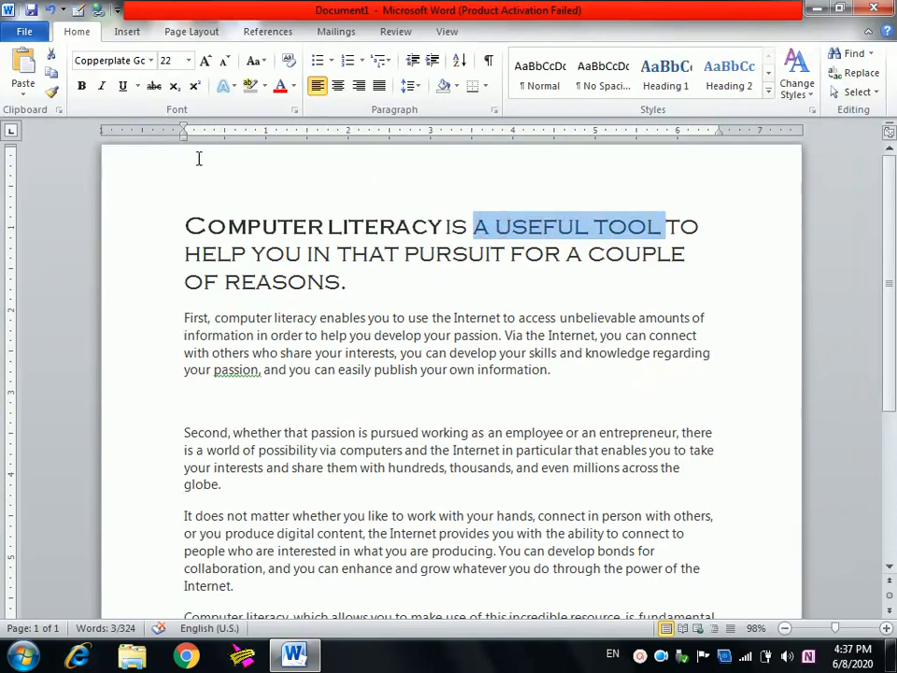
click(104, 88)
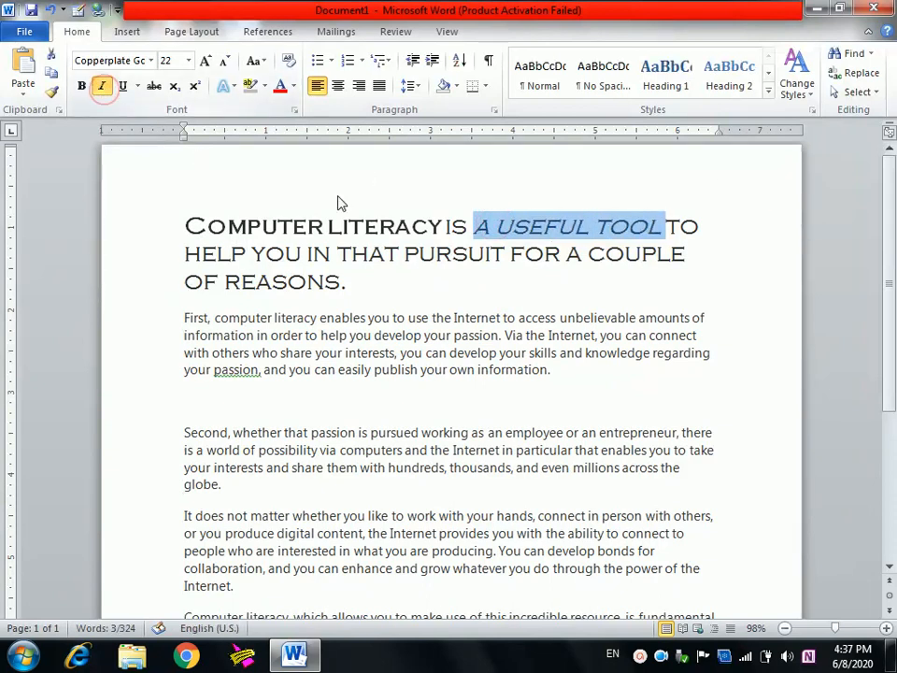
click(482, 282)
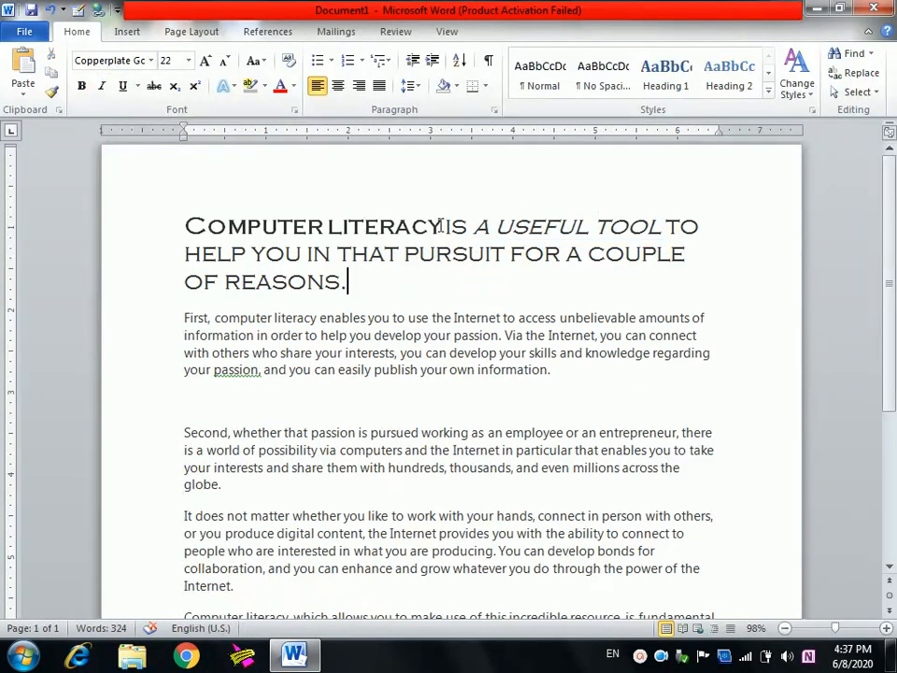
Step: Underline "Computer literacy" in the opening sentence and review the further underline styles in the Font dialog
drag(442, 226, 277, 227)
click(123, 86)
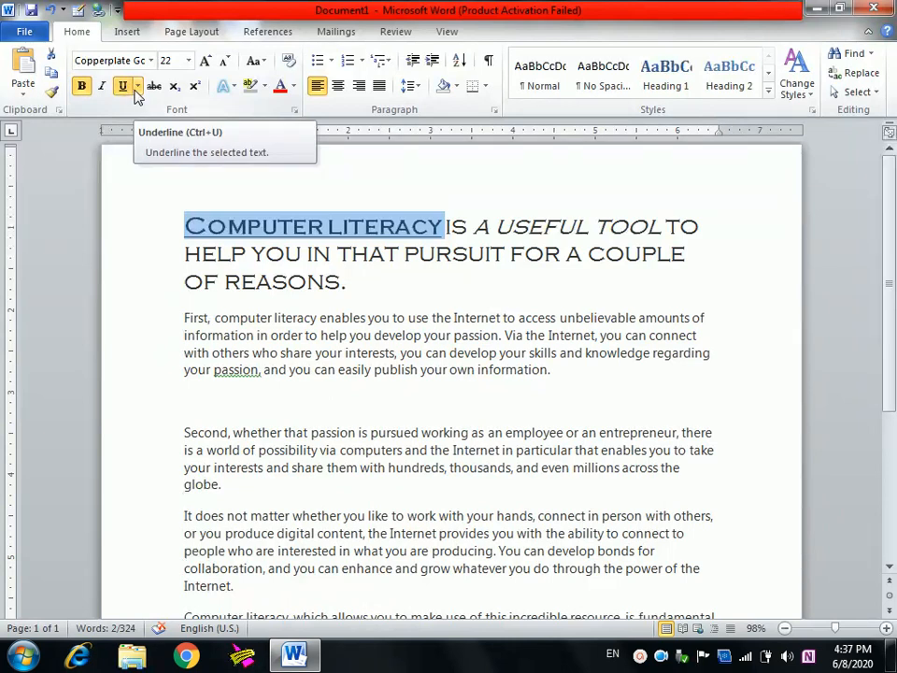
click(138, 89)
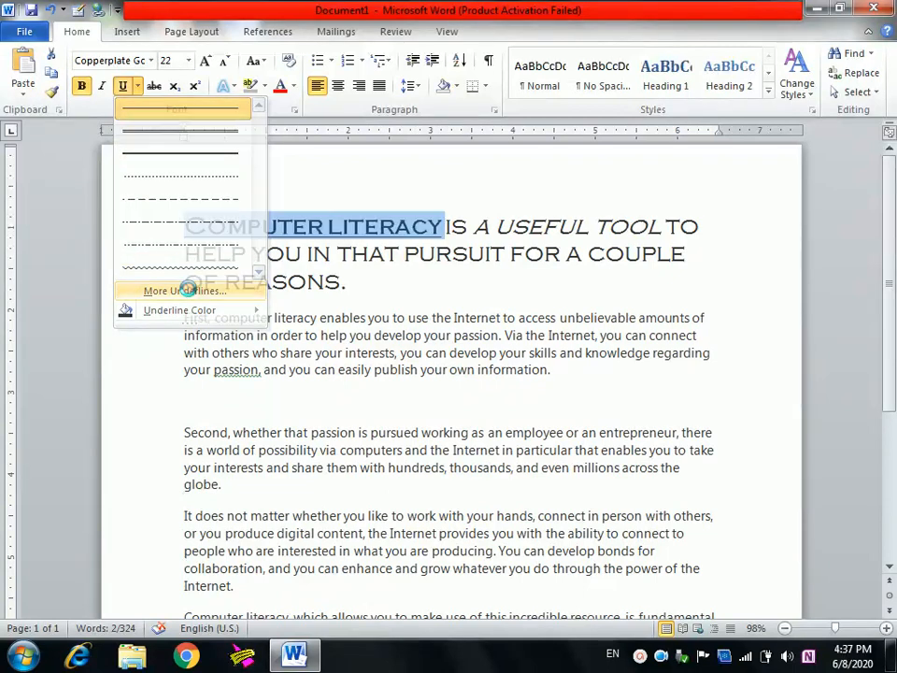
click(187, 291)
click(474, 310)
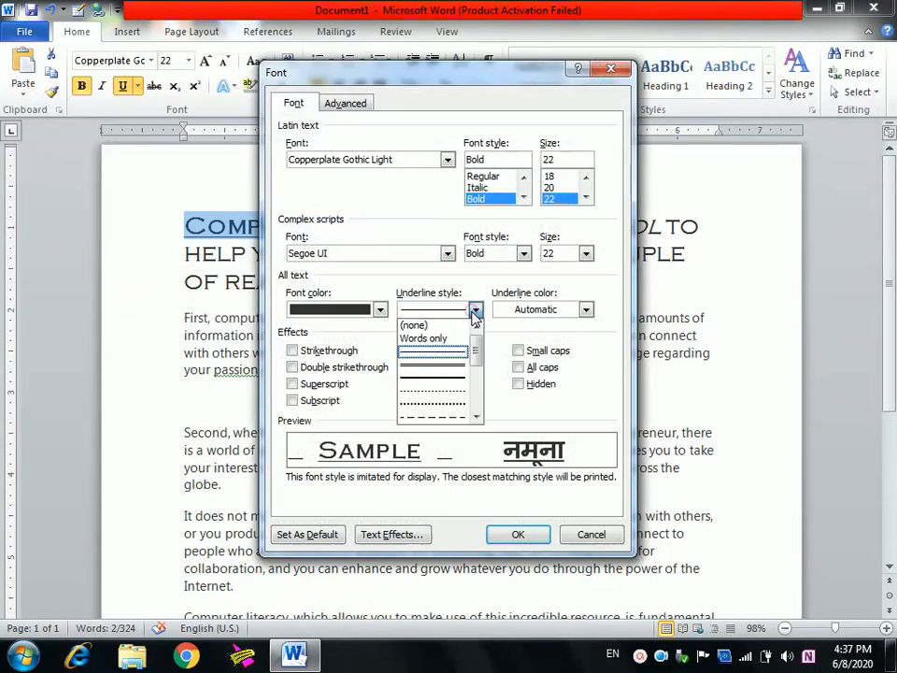
mouse_move(477, 356)
mouse_down()
mouse_move(482, 420)
mouse_move(477, 360)
mouse_up()
click(607, 67)
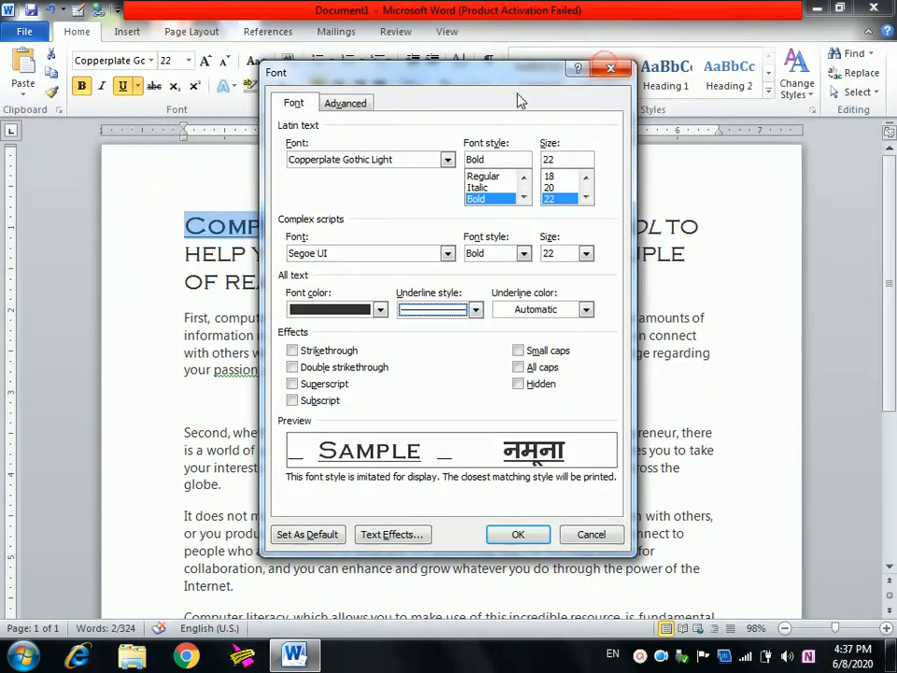
click(610, 68)
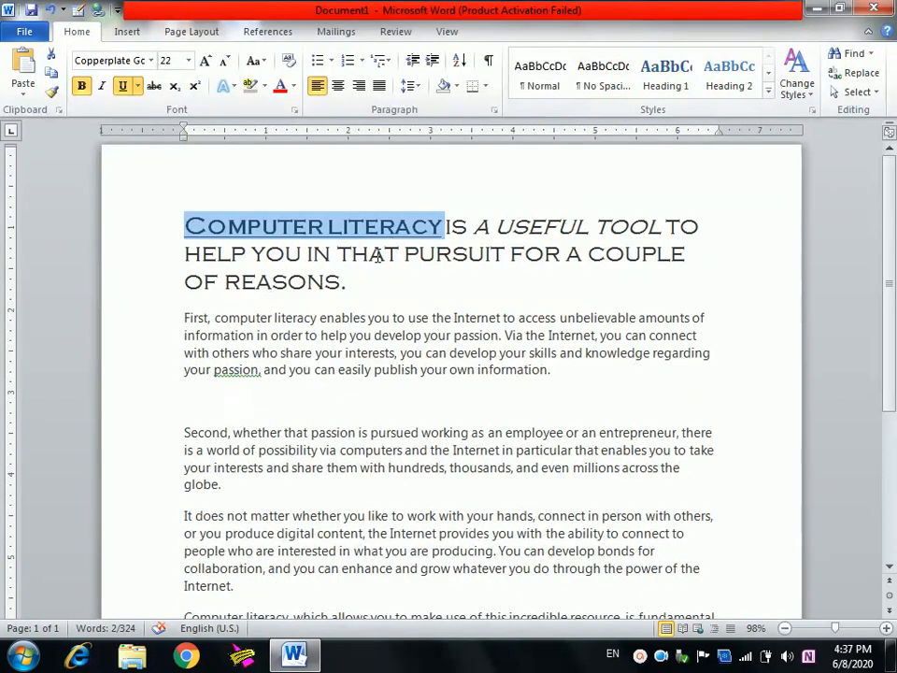
Step: Change the underline color of "Computer literacy" in the opening sentence to the standard orange
click(138, 85)
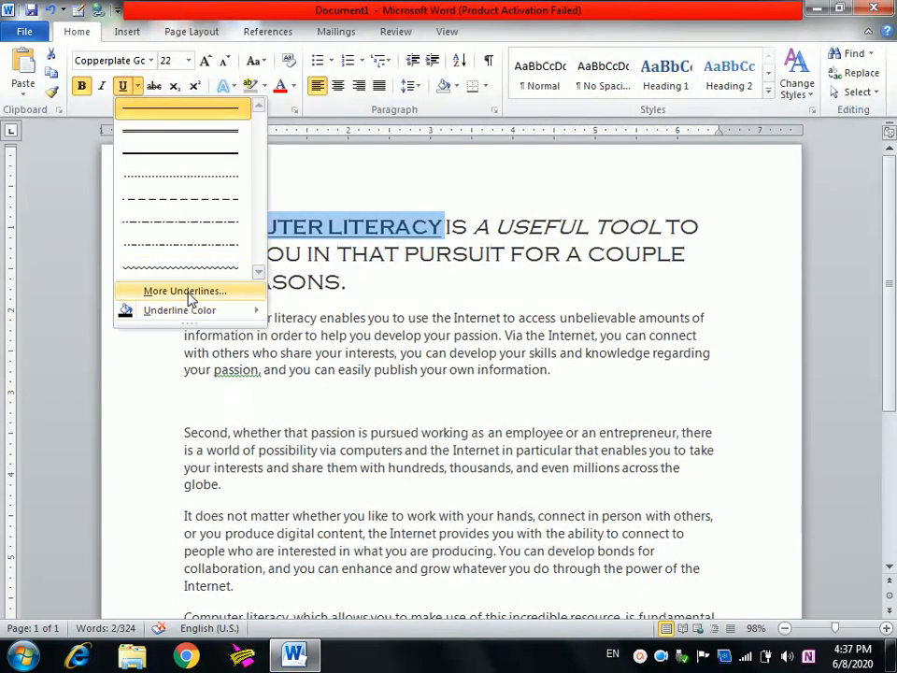
mouse_move(206, 313)
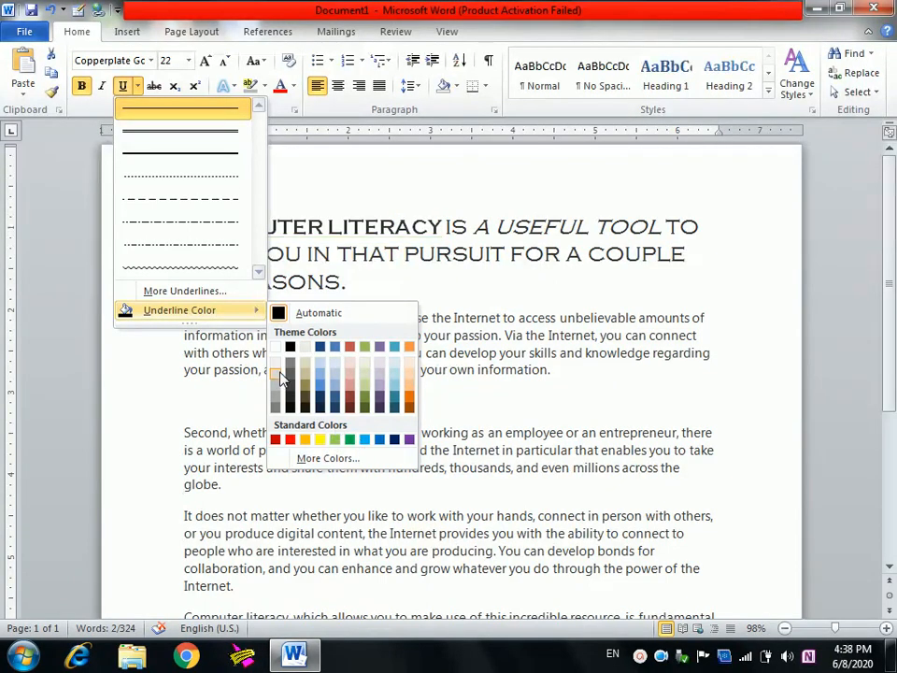
click(306, 444)
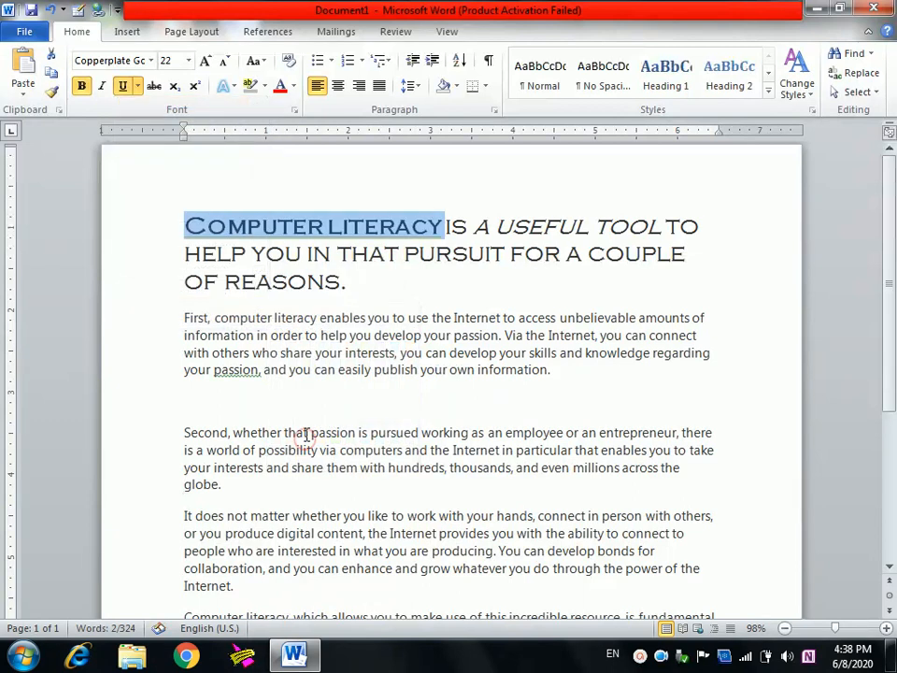
click(318, 278)
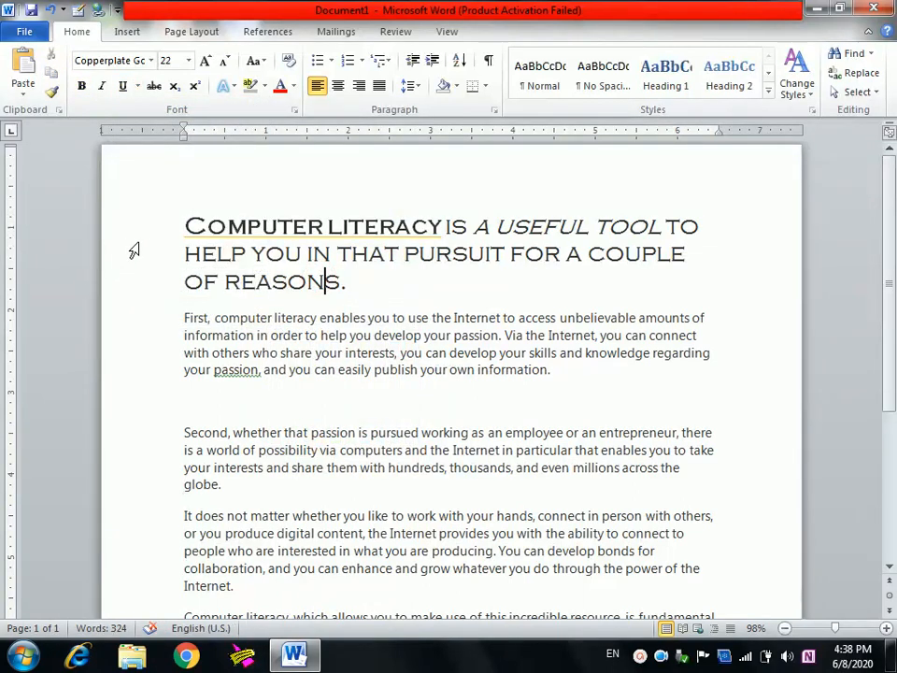
drag(134, 250, 142, 239)
click(267, 263)
click(640, 657)
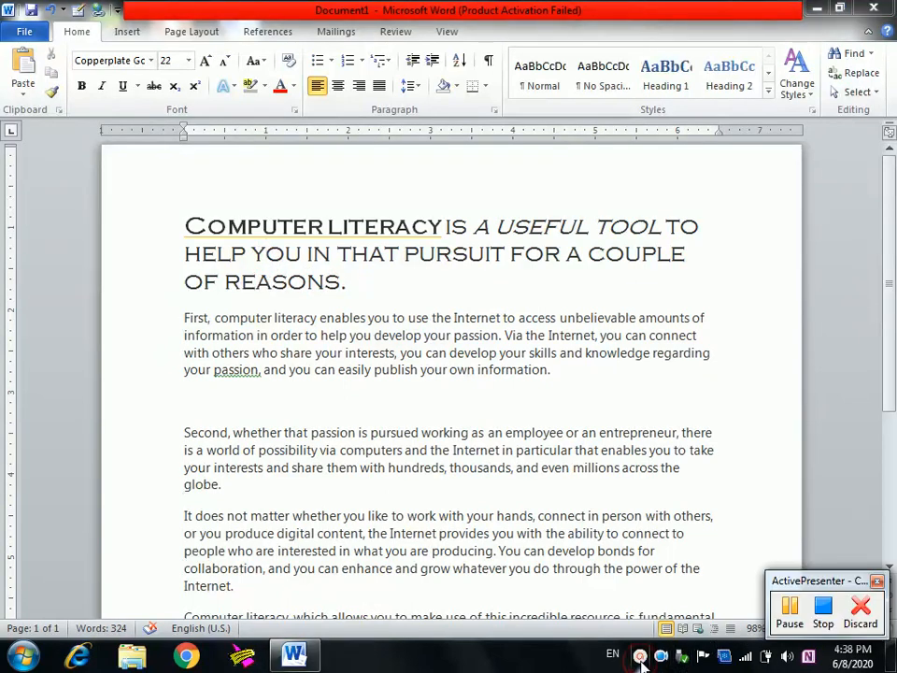
click(791, 612)
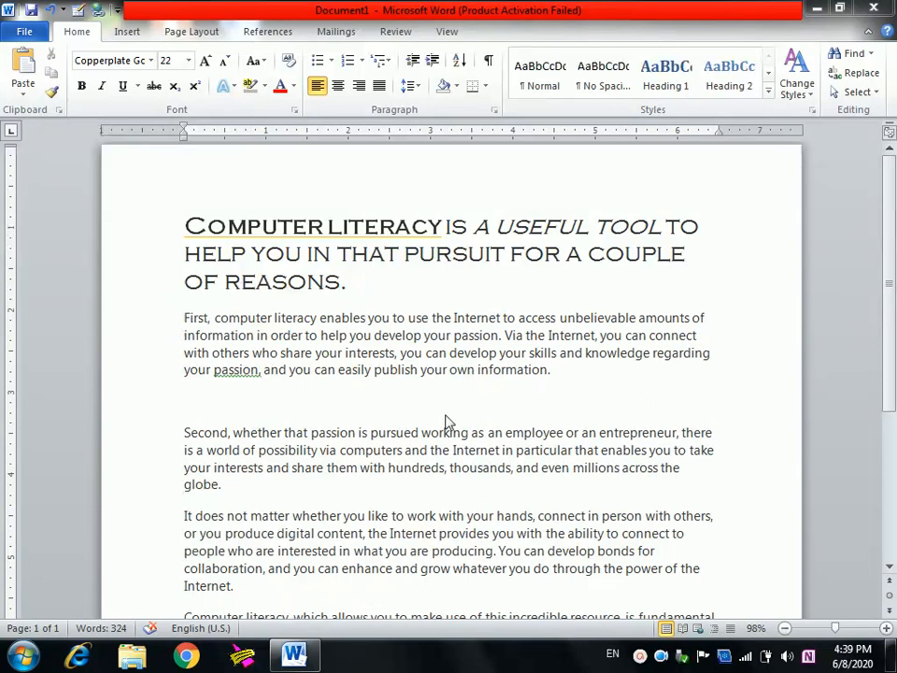
Step: Apply strikethrough to the words "in that pursuit for a couple" in the opening sentence
drag(329, 258, 710, 248)
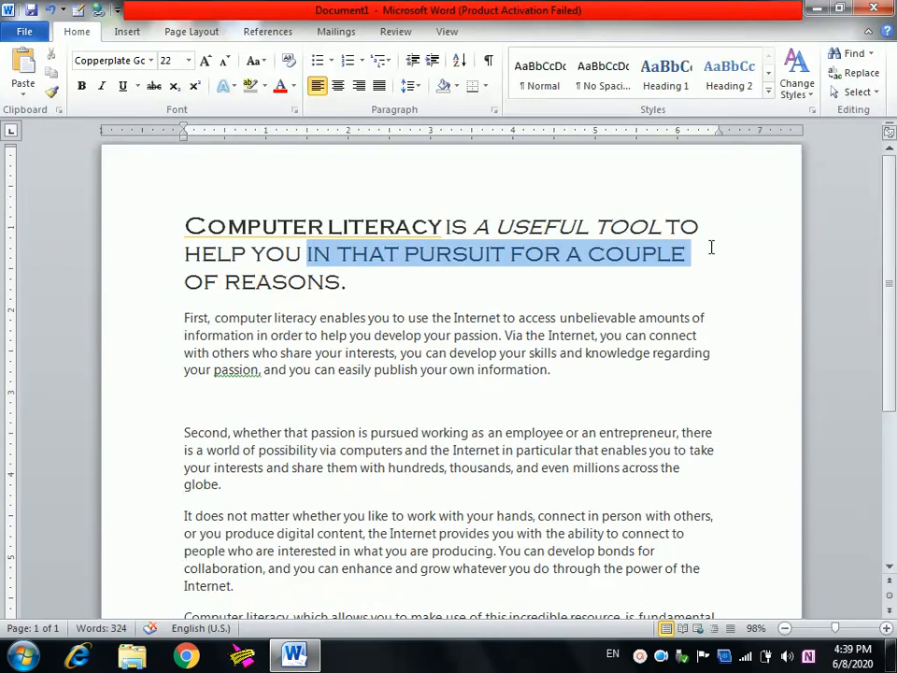
click(155, 91)
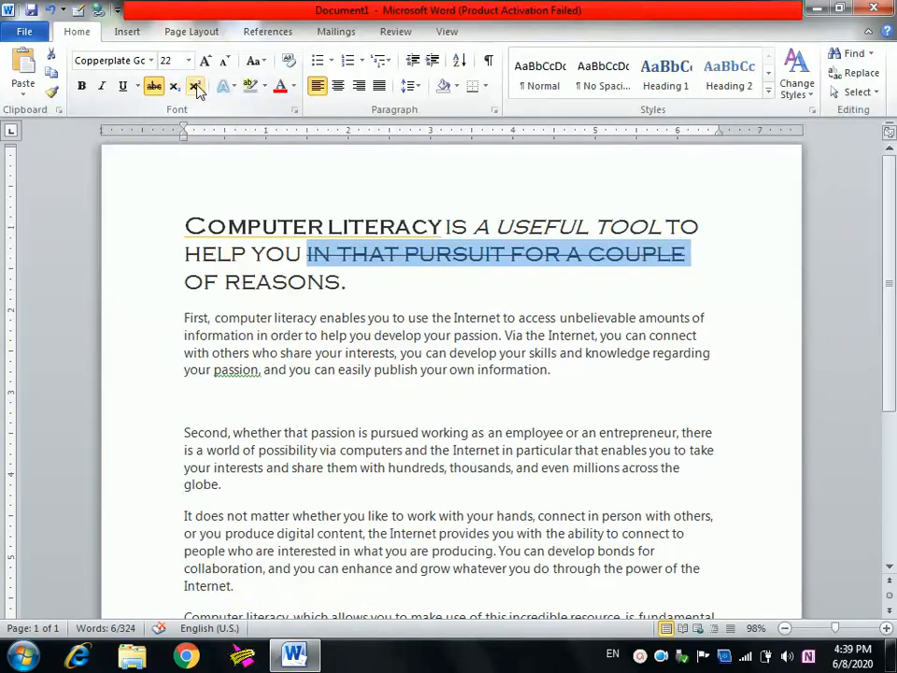
click(213, 394)
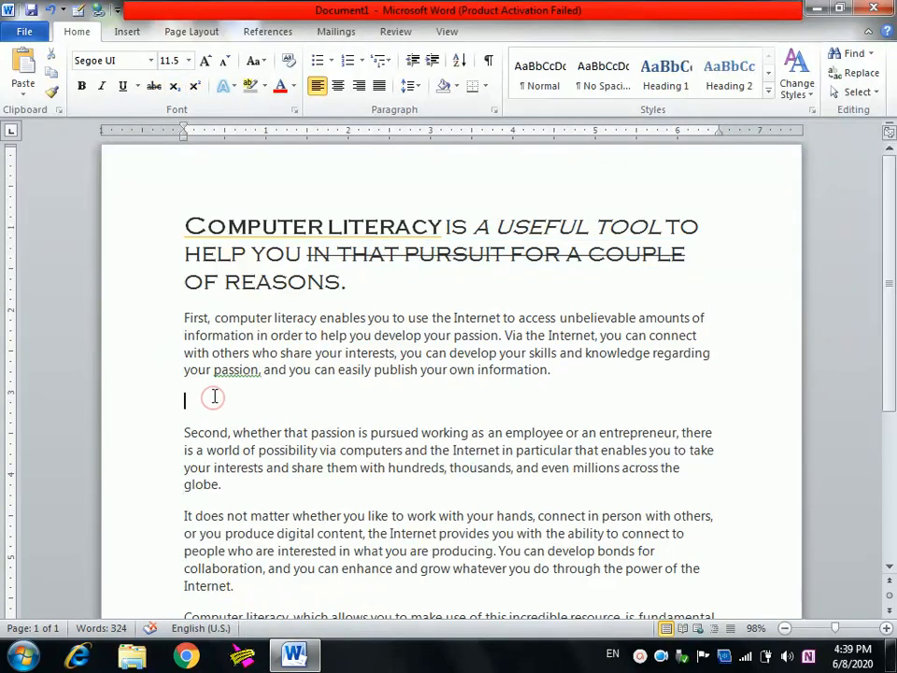
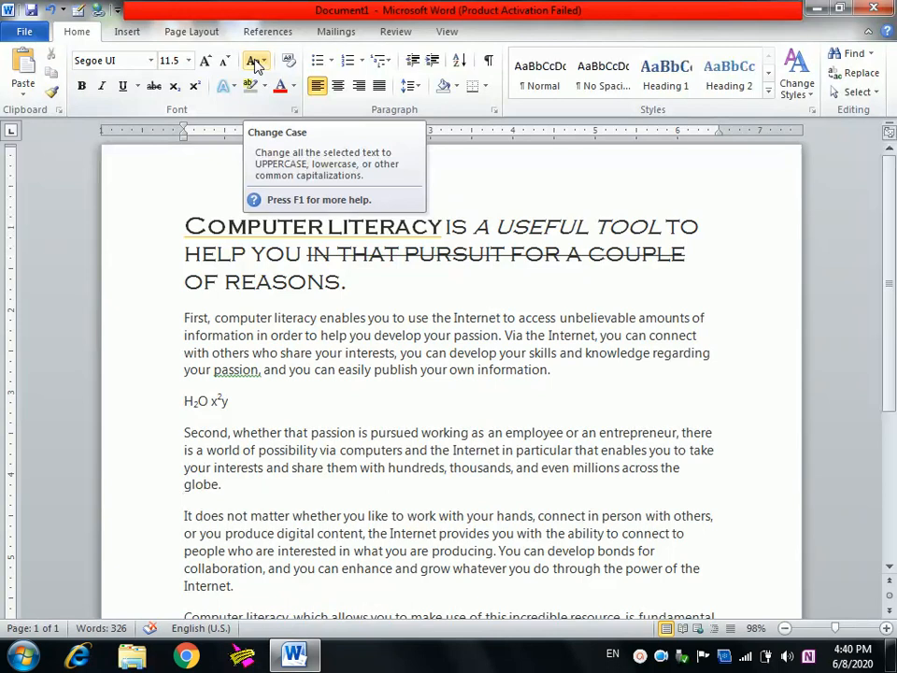
Step: Select the paragraph beginning "First, computer literacy enables you" and apply sentence case to it
click(257, 62)
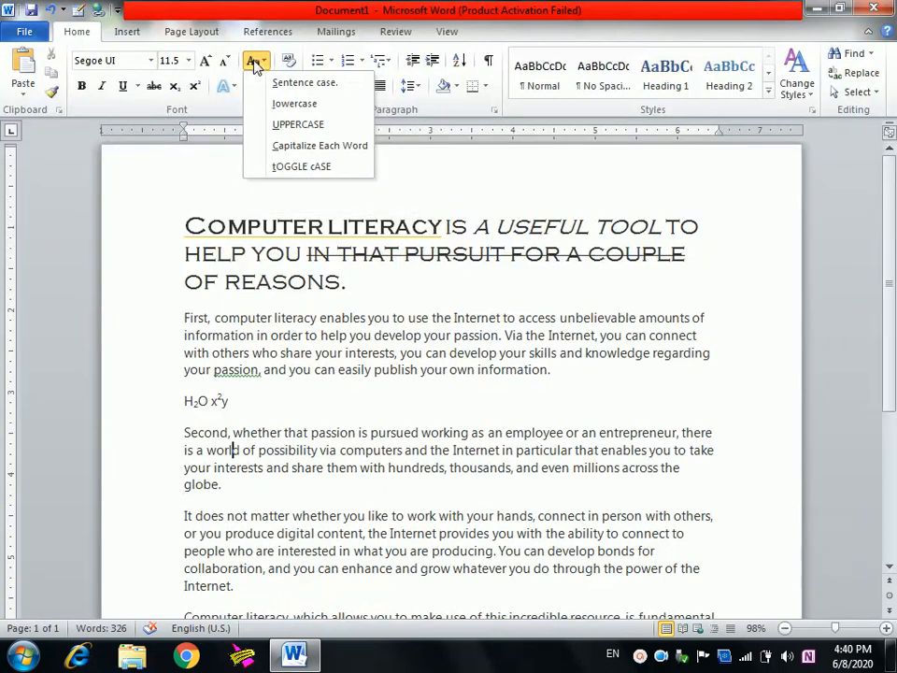
click(160, 329)
drag(160, 324, 552, 372)
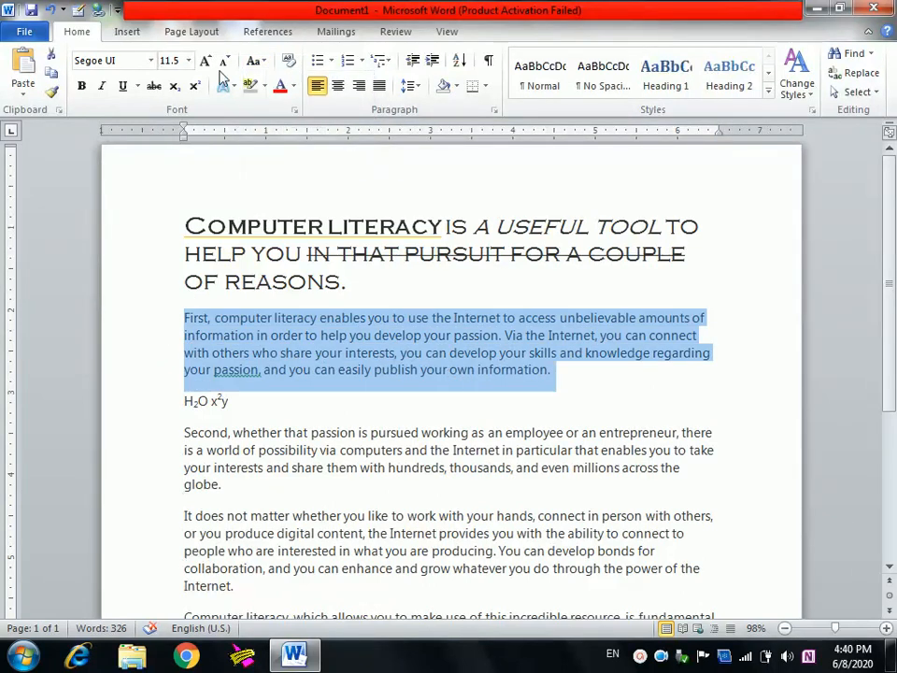
click(254, 61)
click(274, 83)
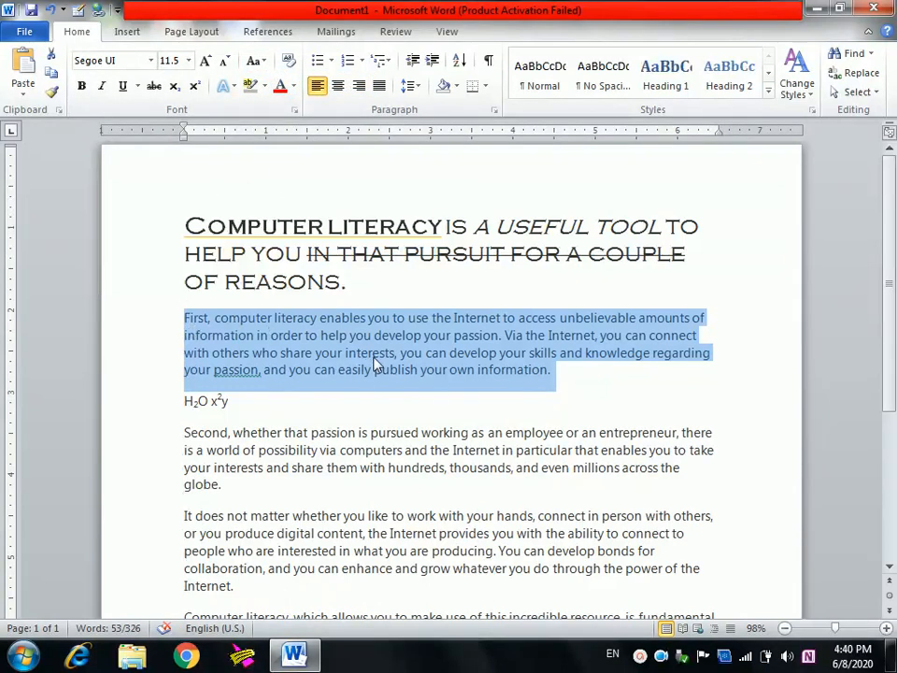
Step: Change the case of the paragraph beginning "First, computer literacy" to lowercase and after that to uppercase
click(262, 61)
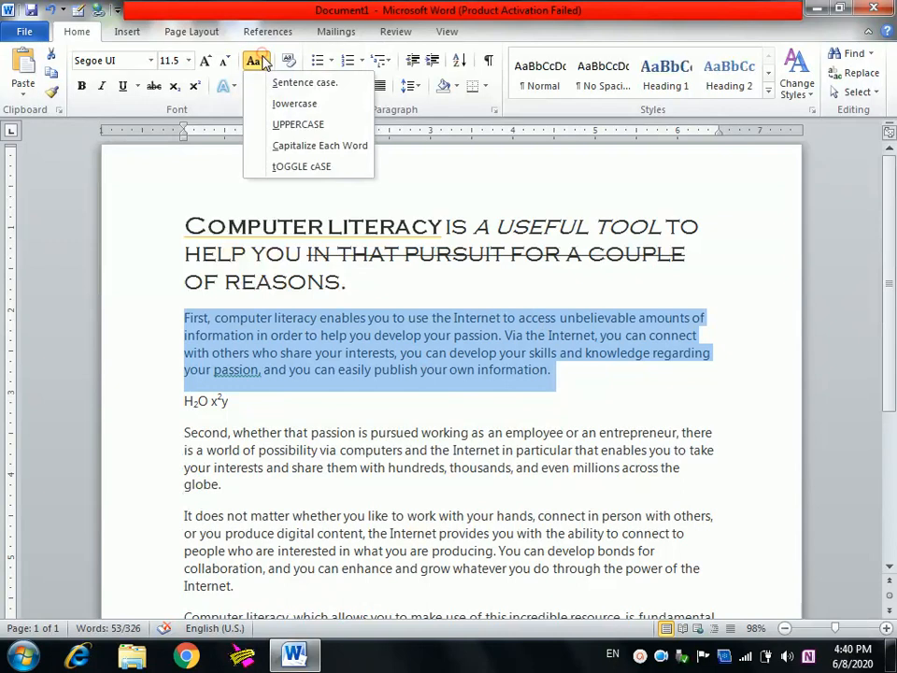
click(281, 103)
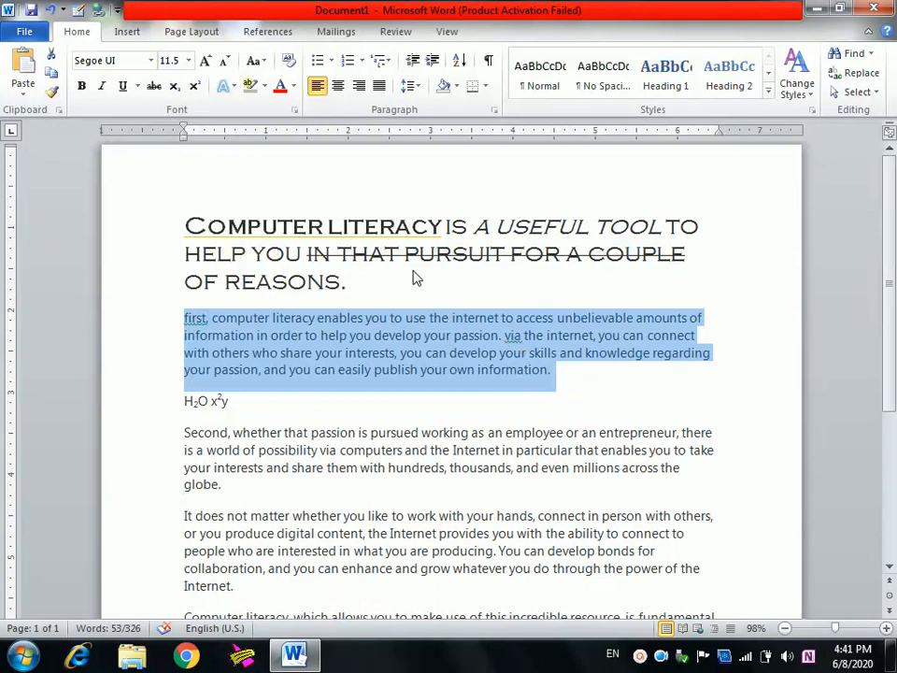
click(256, 63)
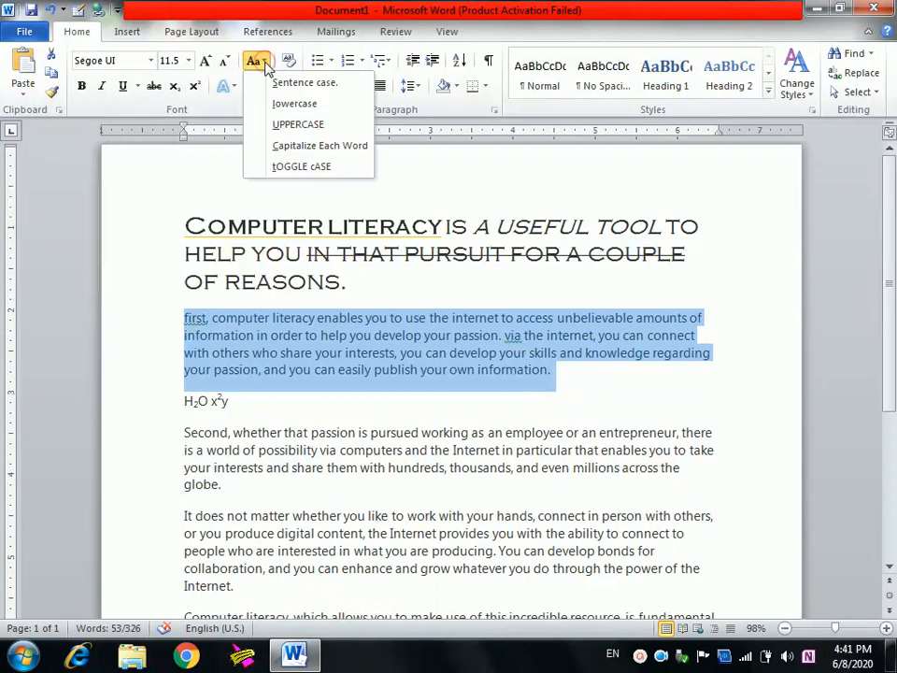
click(289, 125)
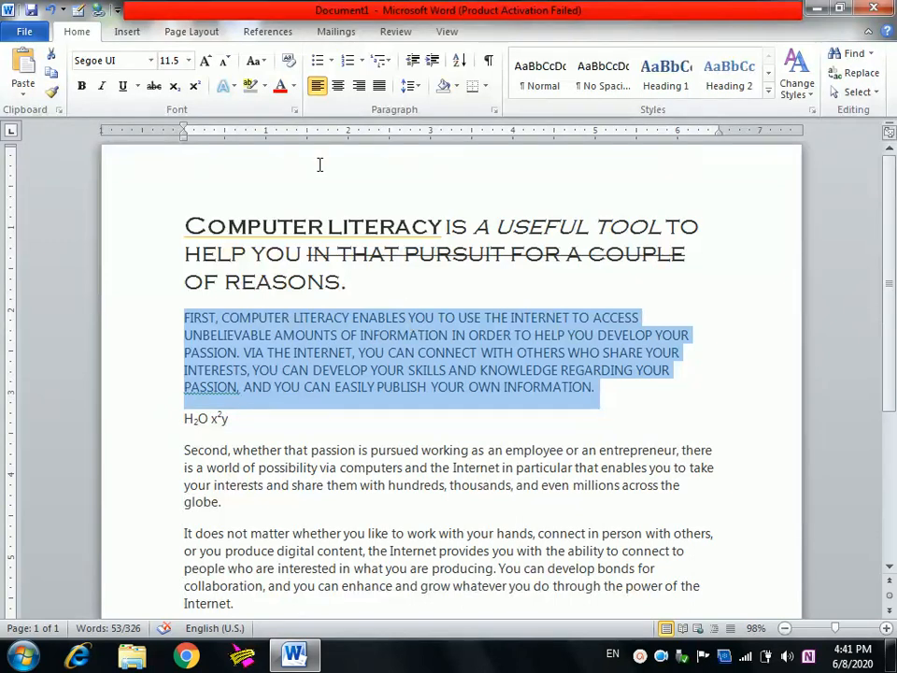
Step: Capitalize each word of the paragraph beginning "First, computer literacy", followed by applying toggle case to it
click(254, 62)
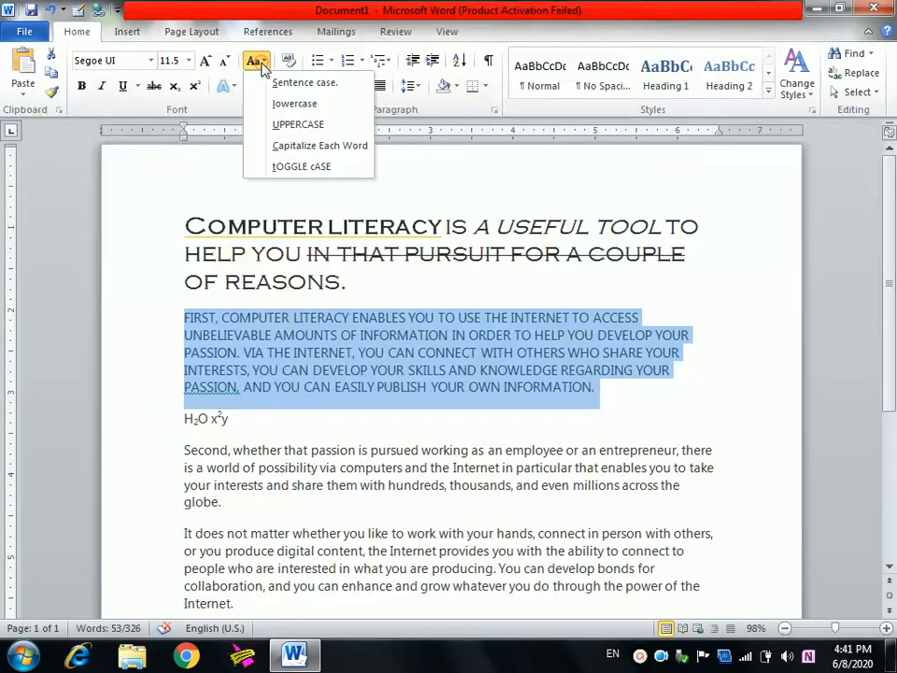
click(290, 147)
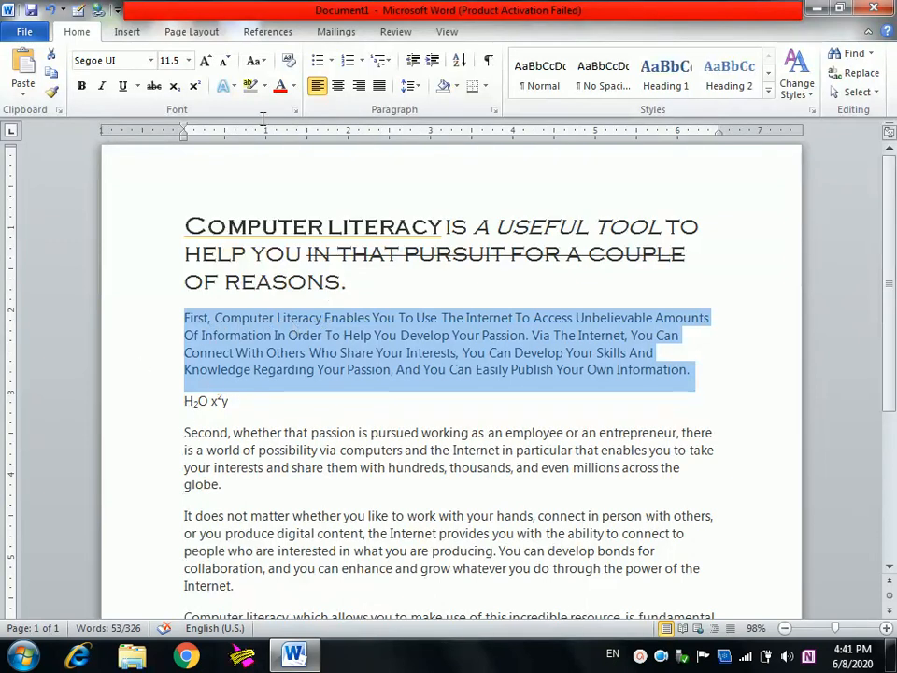
click(253, 61)
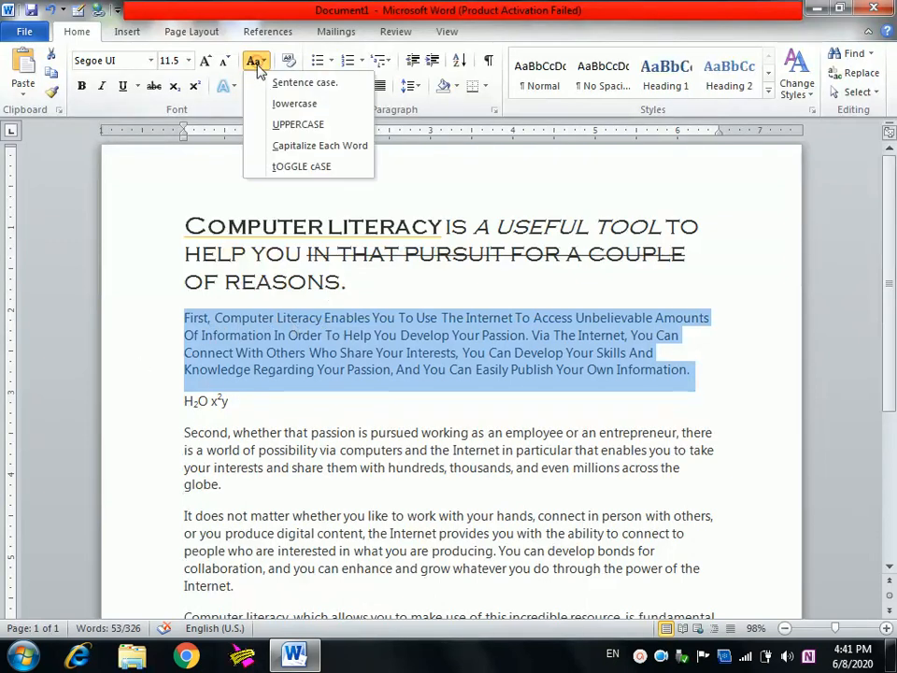
click(288, 168)
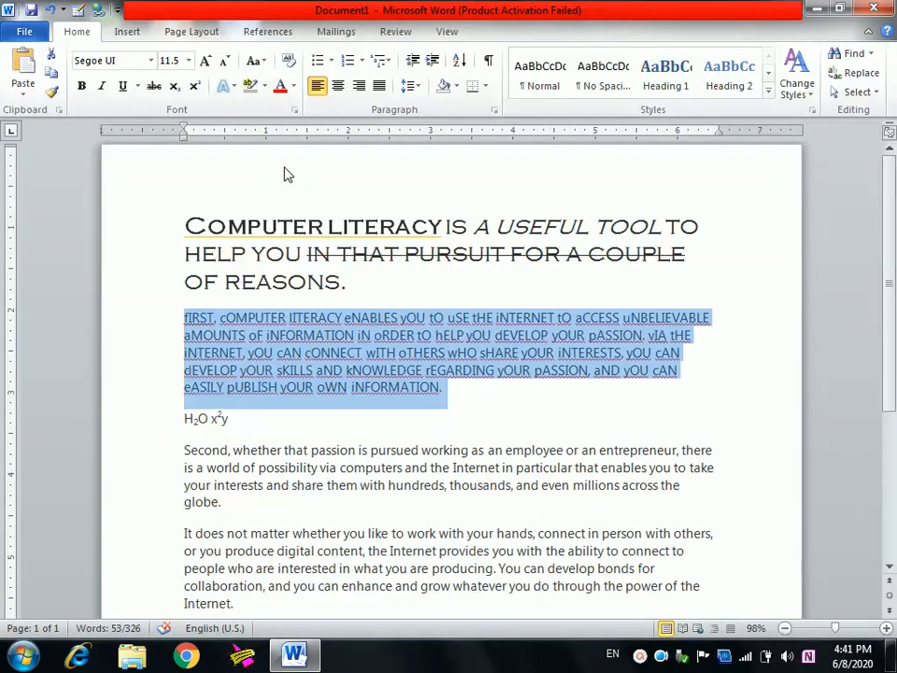
Step: Return the paragraph beginning "First, computer literacy" to sentence case
click(253, 60)
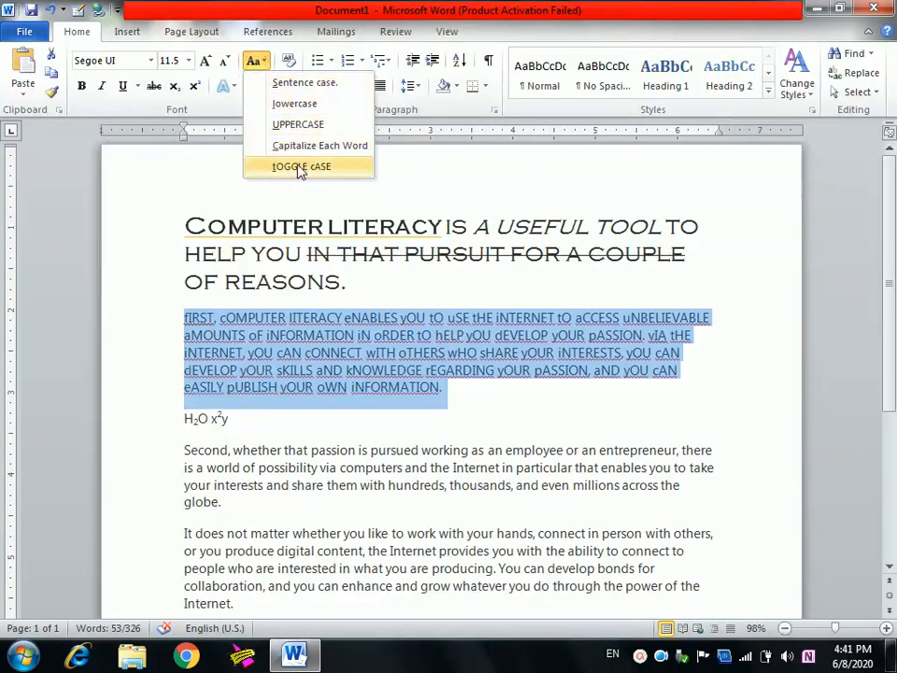
click(307, 83)
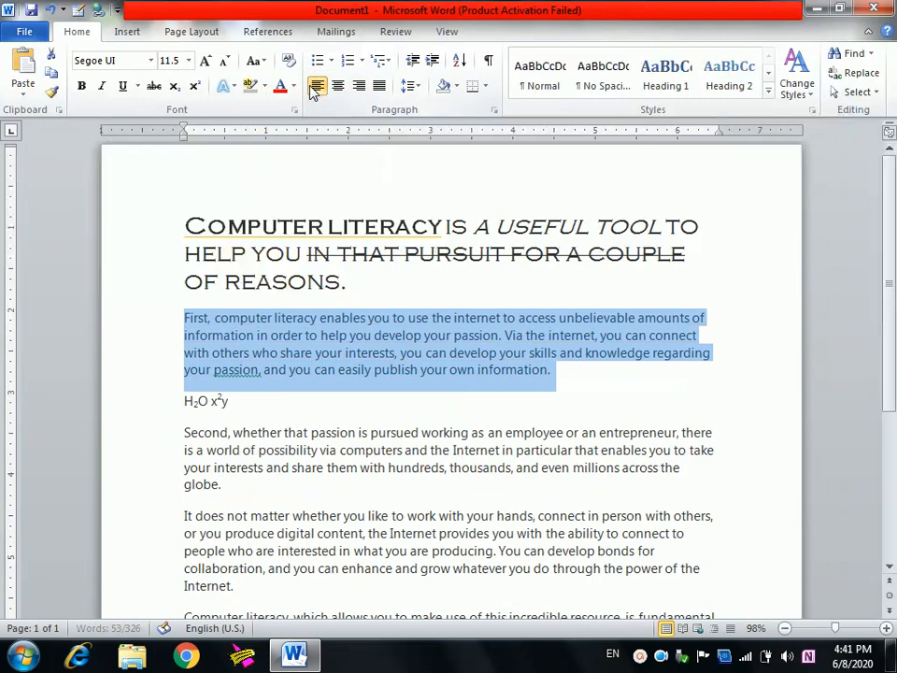
Step: Apply the white text effect with a blue outline to the paragraph beginning "First, computer literacy" and enlarge its font to 18 points
click(234, 86)
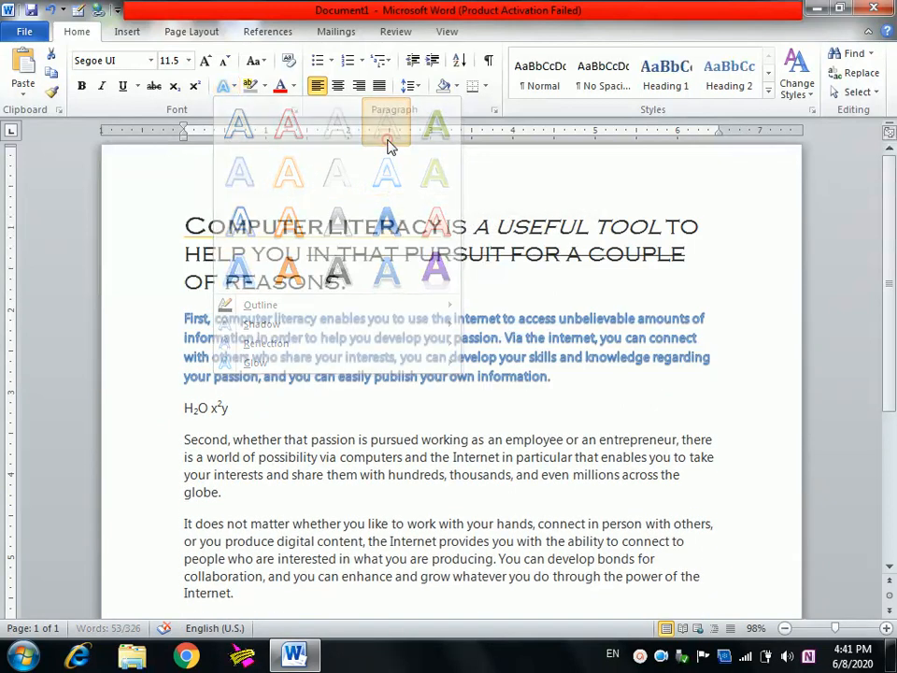
click(390, 142)
click(206, 61)
click(205, 61)
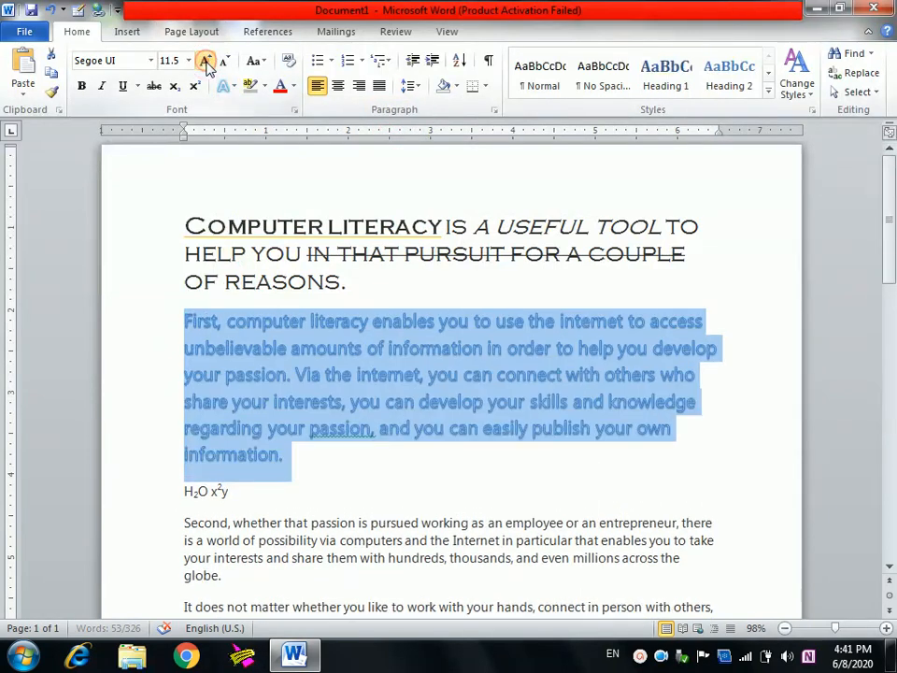
click(205, 61)
click(206, 61)
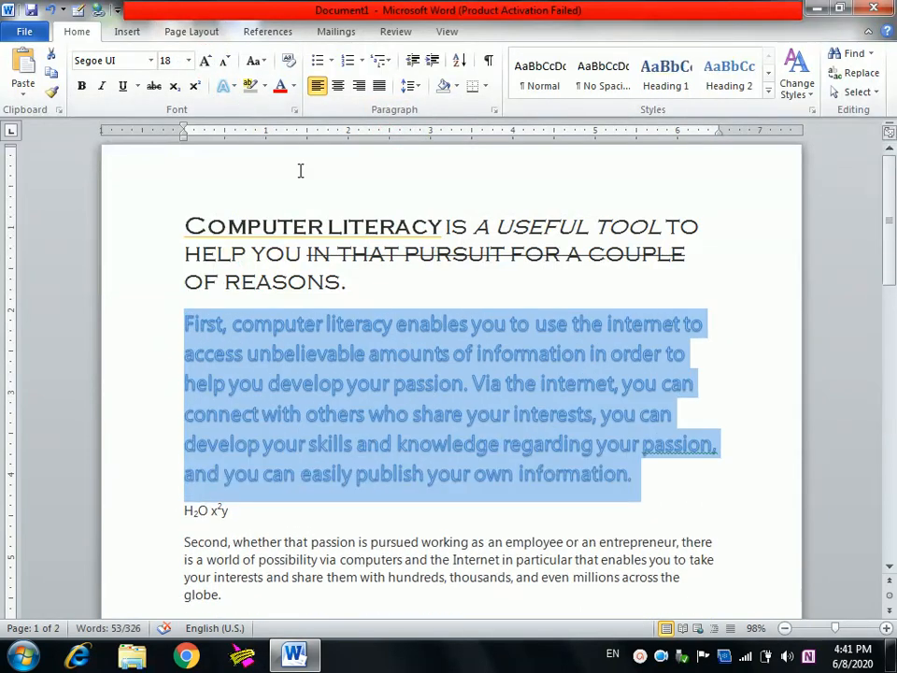
Step: Try a perspective shadow cast below the text of the paragraph beginning "First, computer literacy" and undo it
click(229, 87)
mouse_move(291, 311)
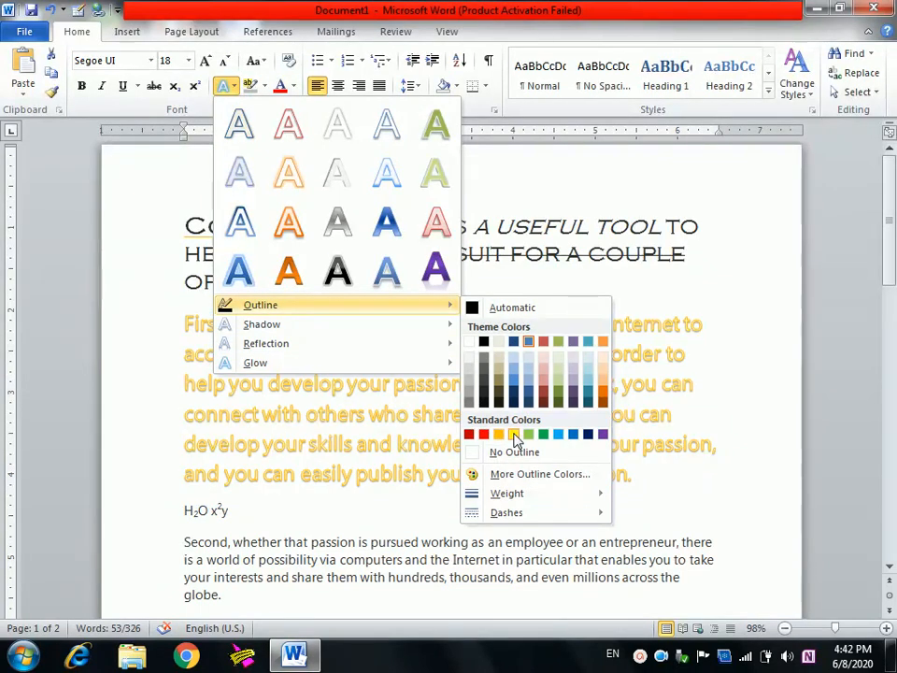
mouse_move(428, 329)
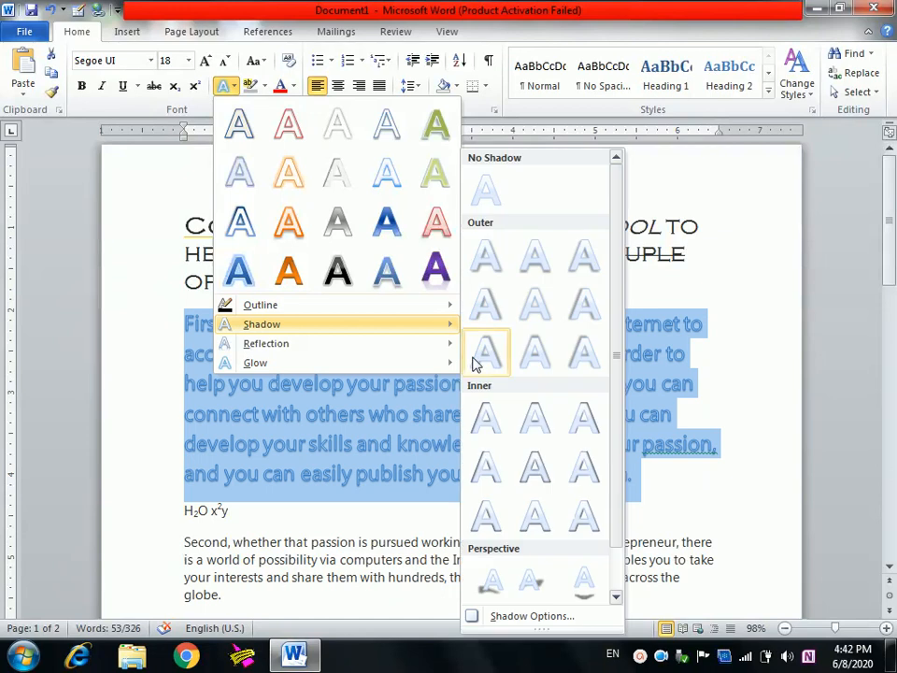
click(583, 574)
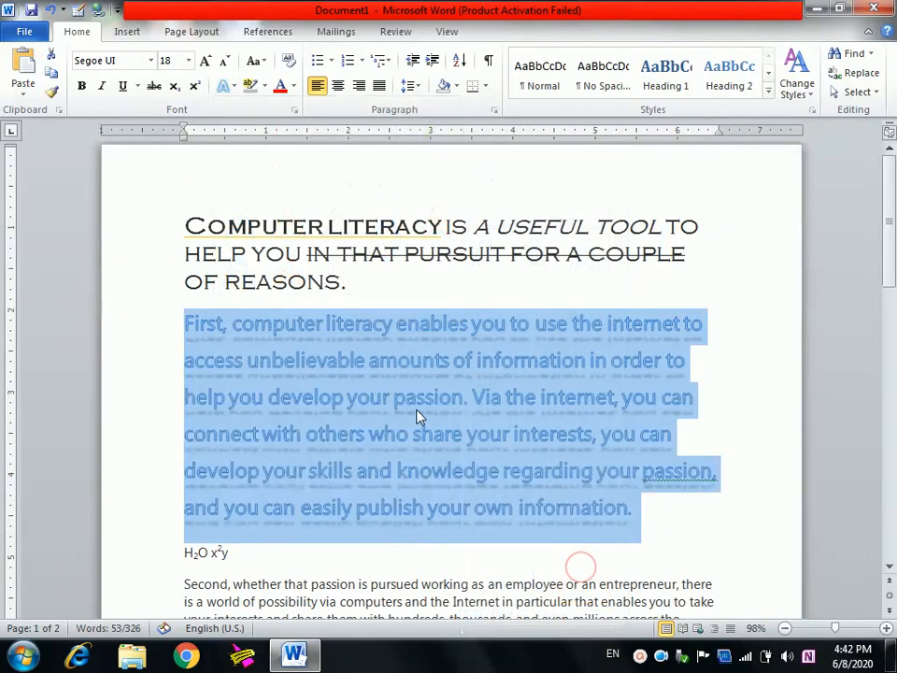
click(532, 434)
drag(469, 399, 501, 399)
click(506, 399)
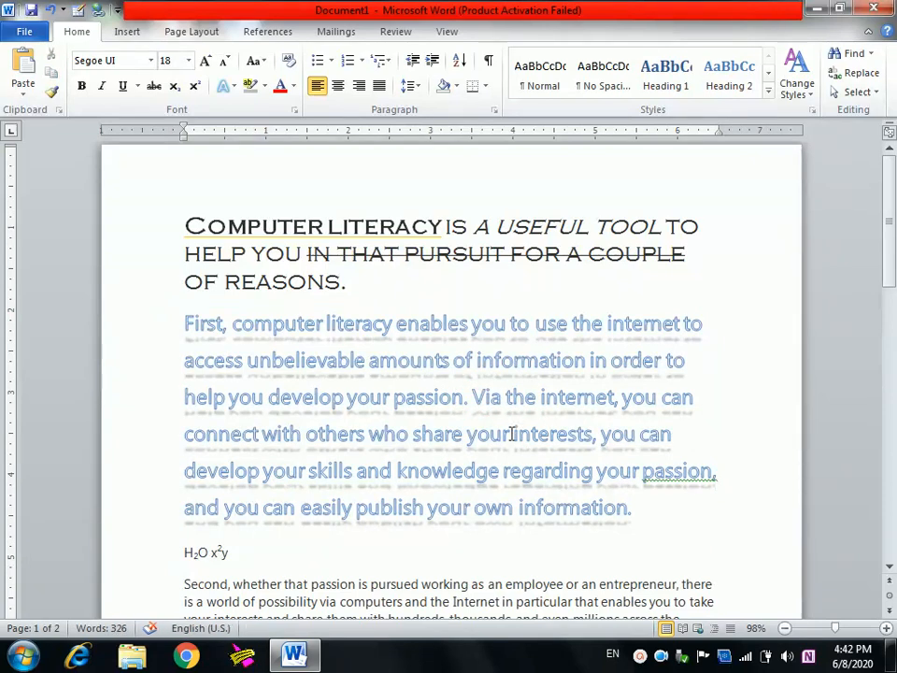
triple_click(512, 434)
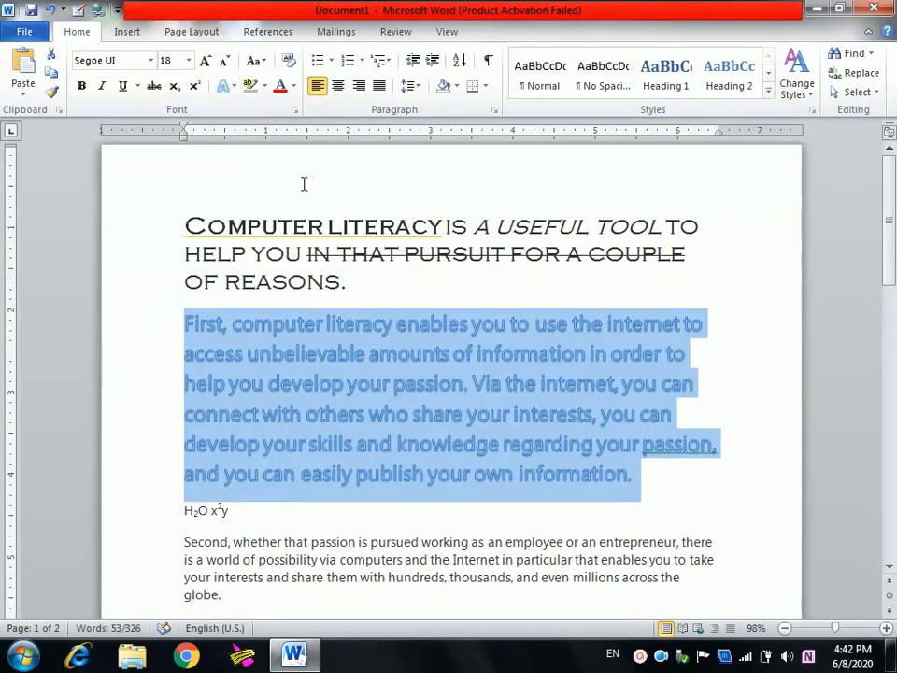
Step: Review the reflection and glow variations available as text effects for the blue-outlined paragraph
click(234, 86)
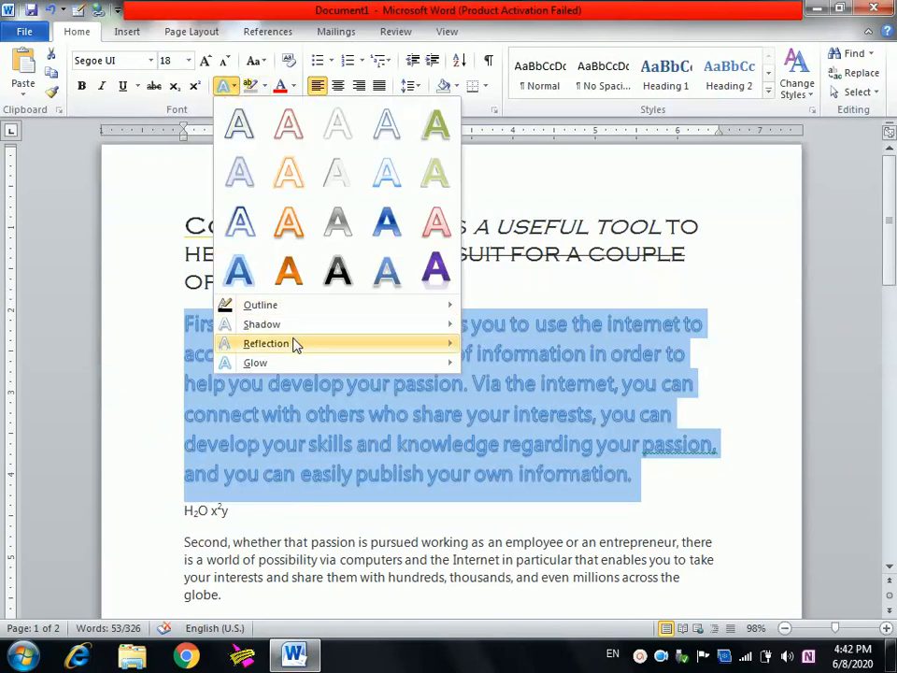
mouse_move(298, 344)
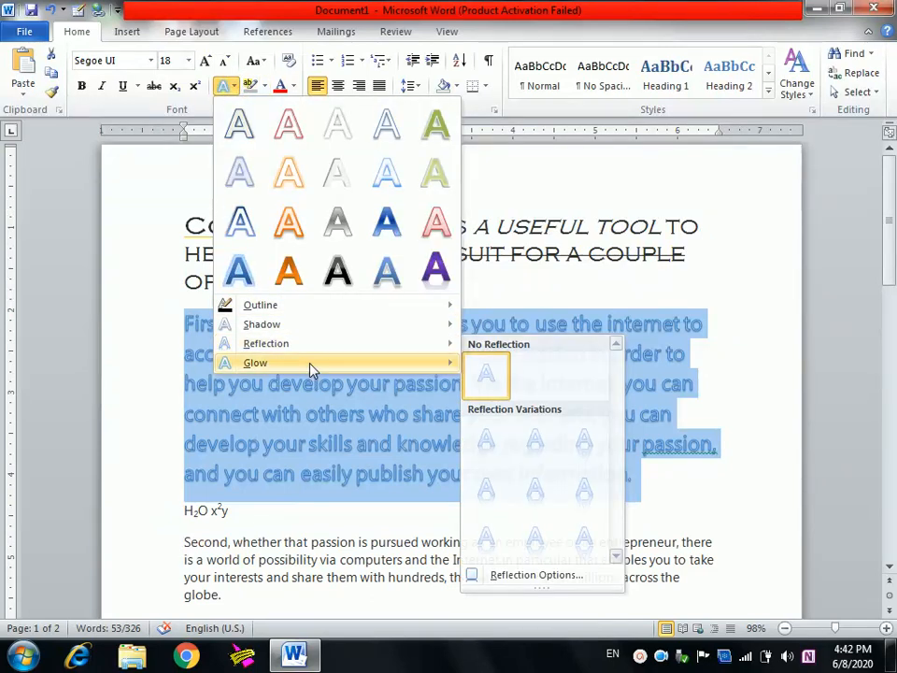
mouse_move(311, 368)
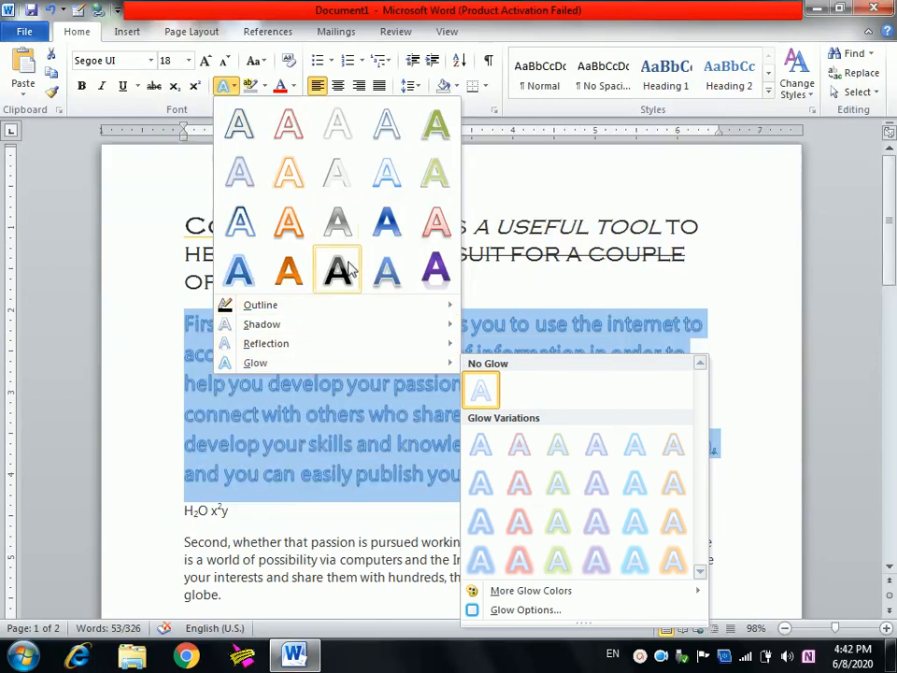
click(505, 333)
click(505, 327)
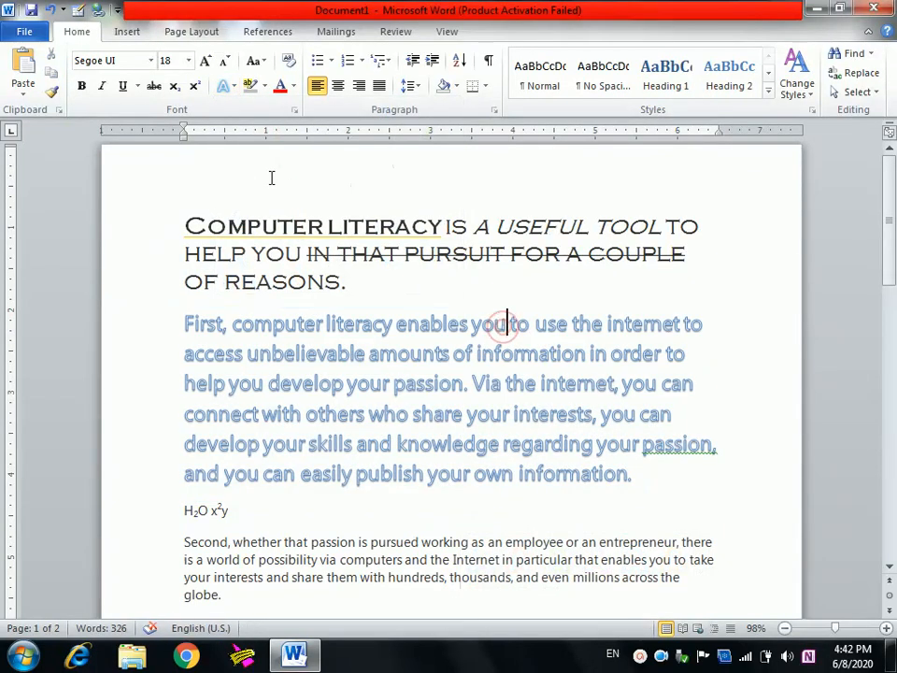
Step: Highlight the words "computer literacy" in yellow in the paragraph beginning "First"
double_click(177, 320)
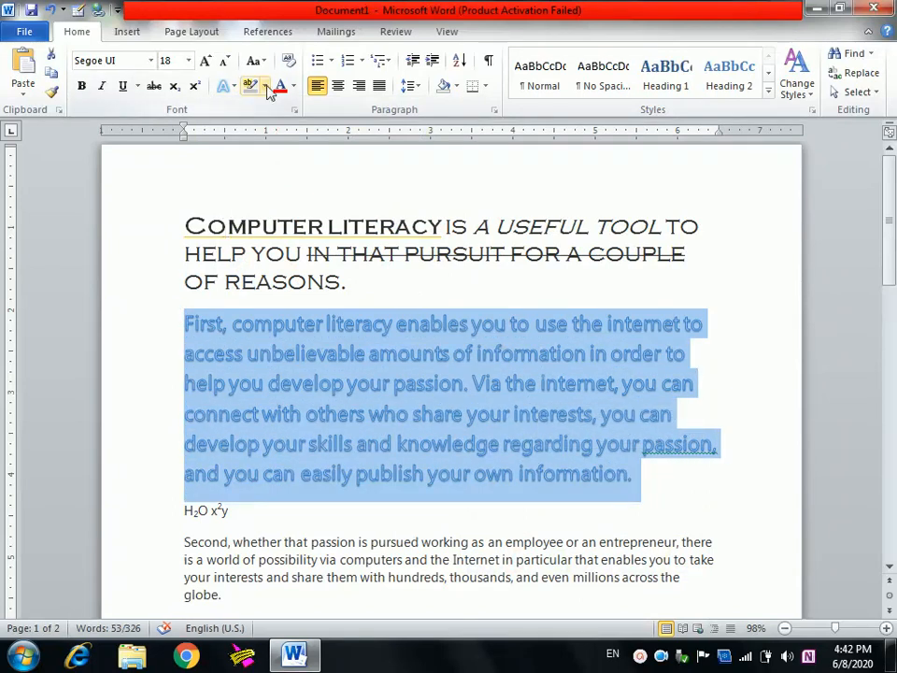
click(285, 355)
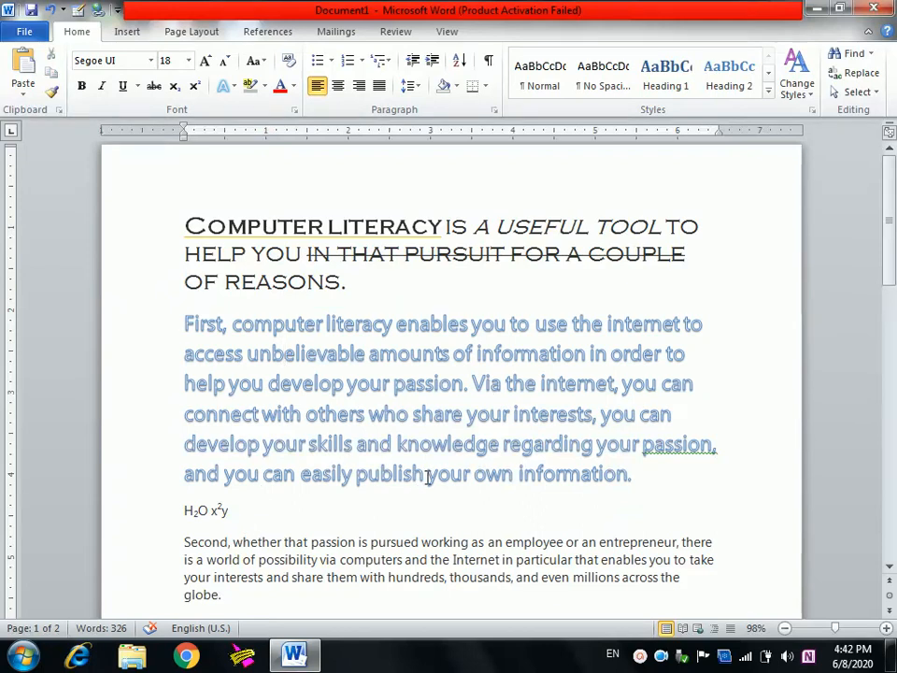
drag(233, 327, 395, 326)
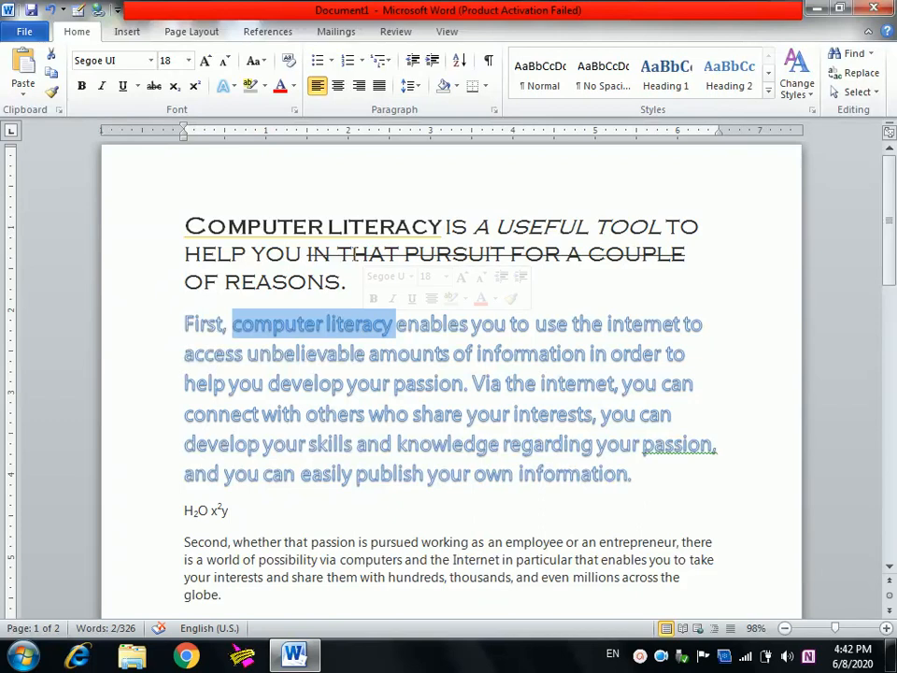
click(264, 85)
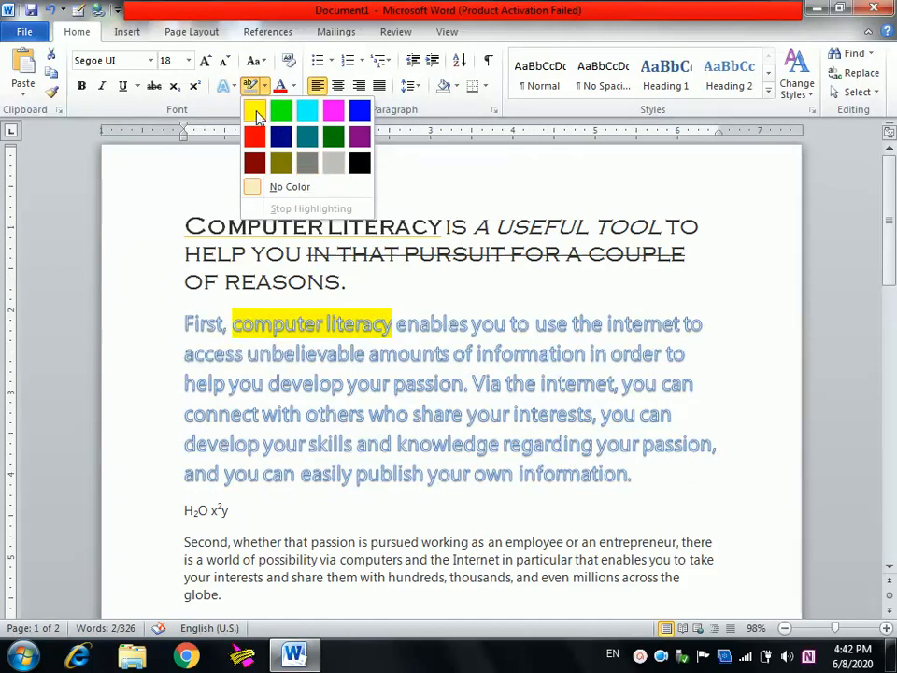
click(256, 112)
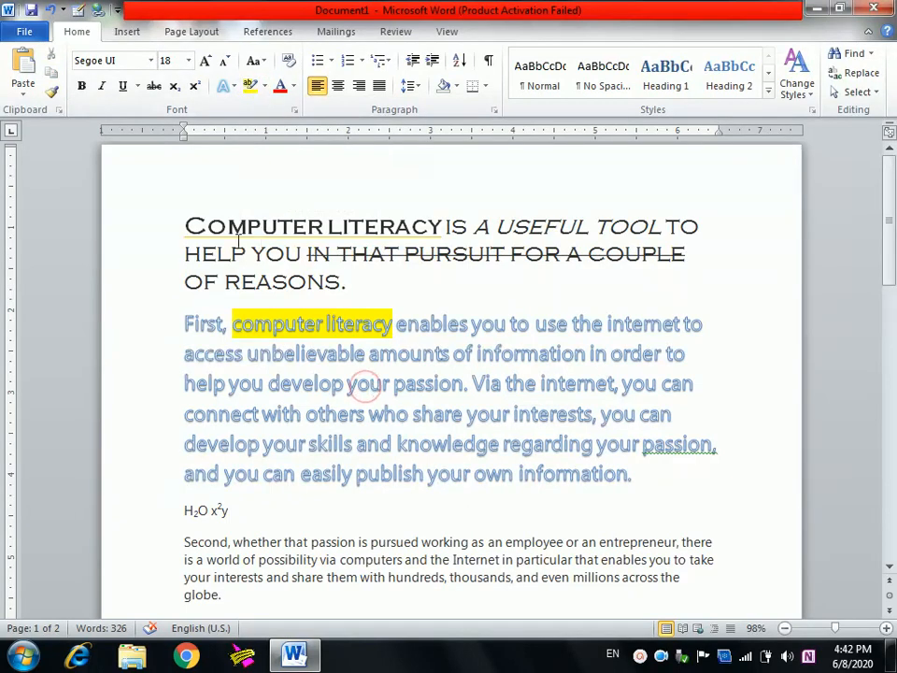
Step: Change the font color of the whole opening sentence to the standard light green
click(161, 226)
drag(161, 226, 186, 286)
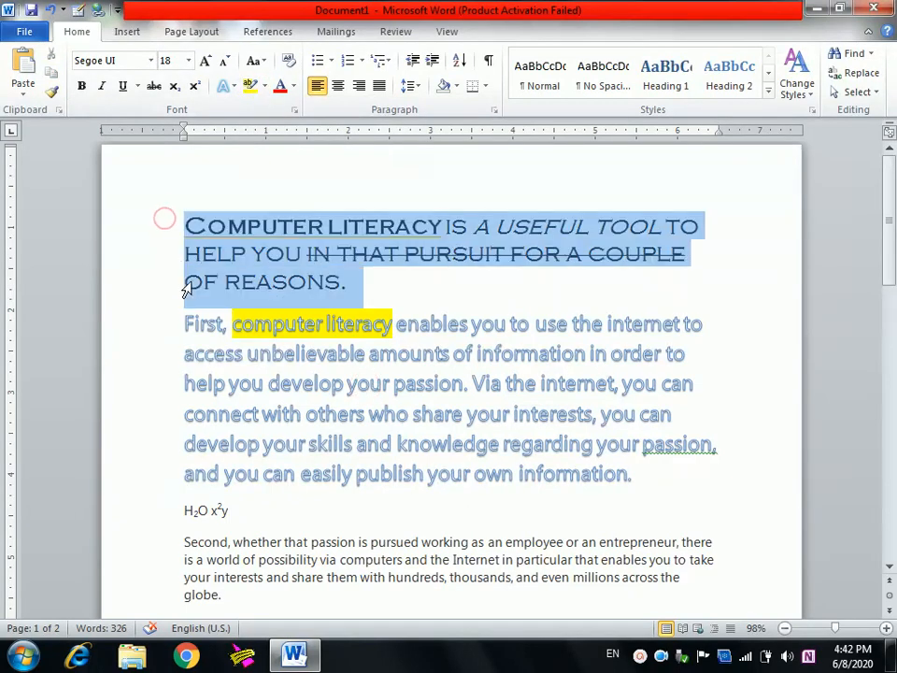
click(292, 86)
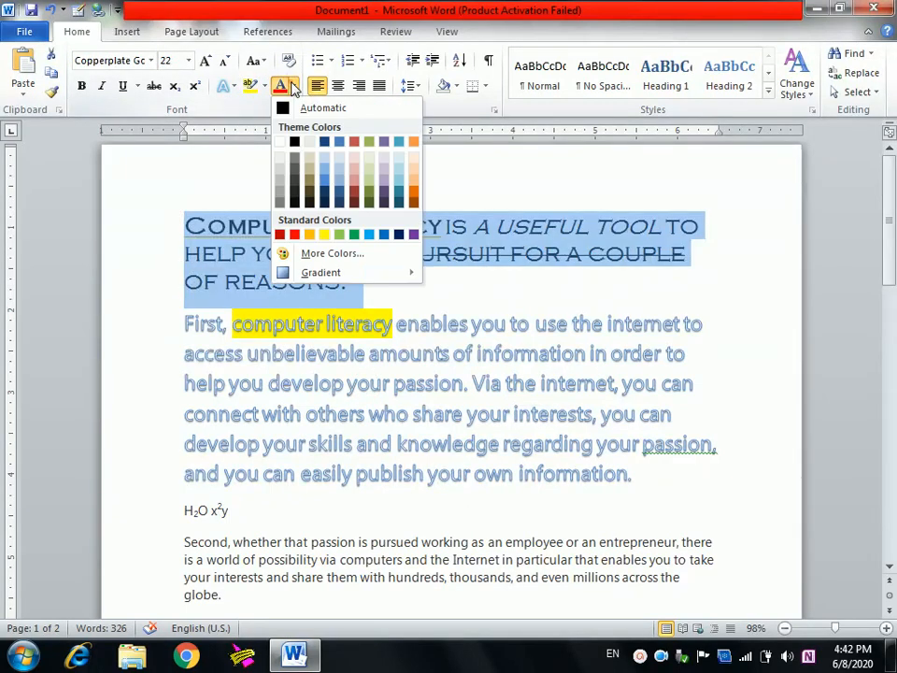
click(338, 235)
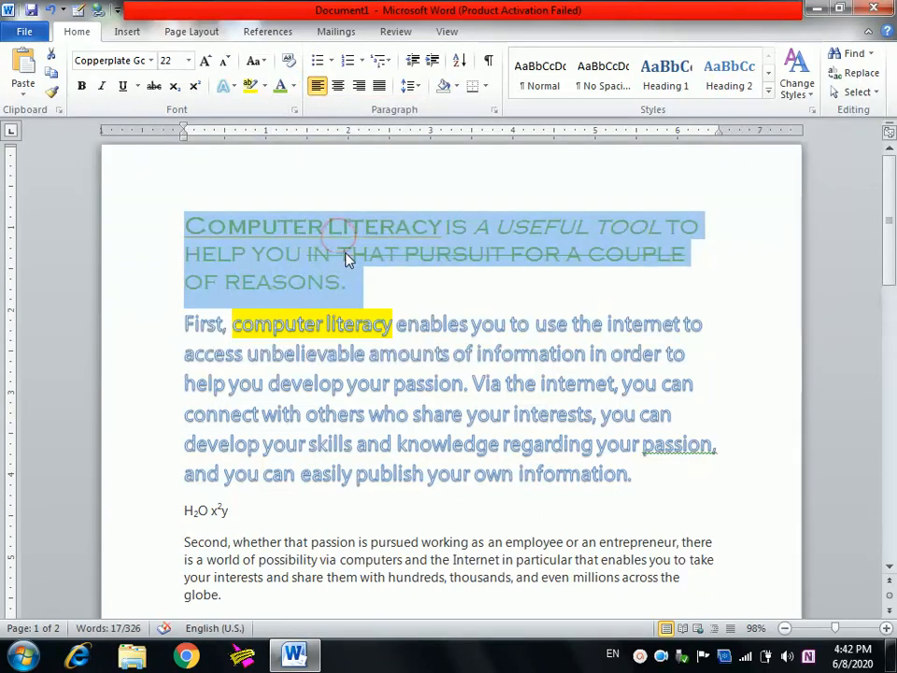
click(371, 286)
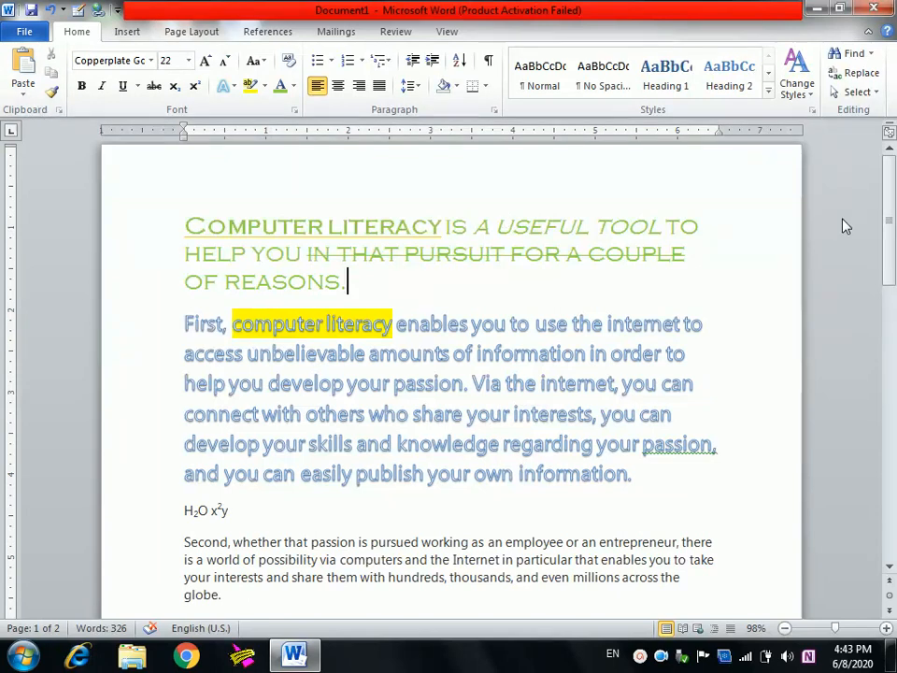
drag(891, 217, 892, 233)
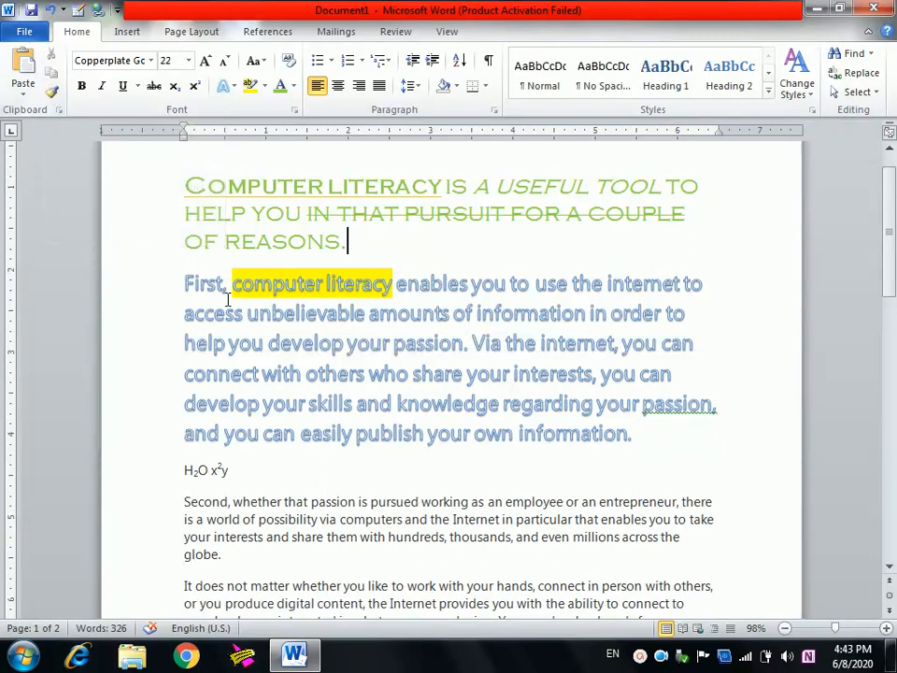
click(252, 367)
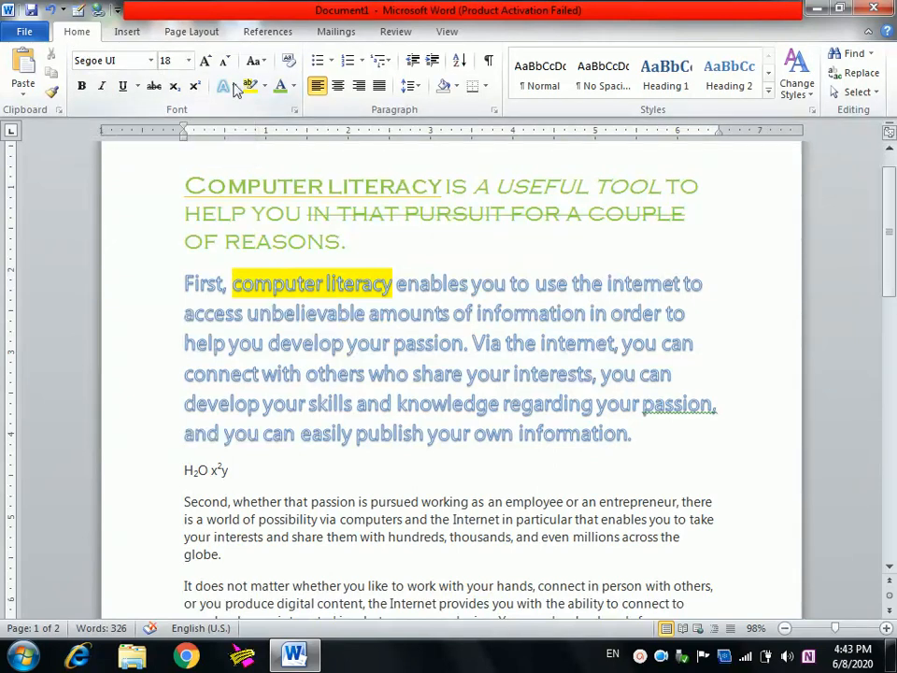
double_click(139, 505)
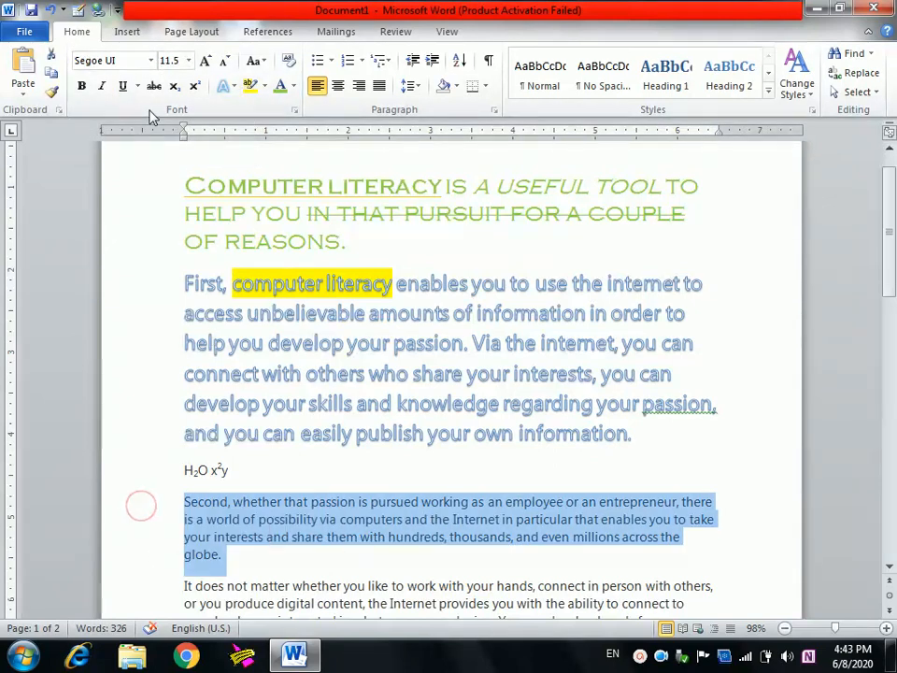
click(150, 60)
click(150, 61)
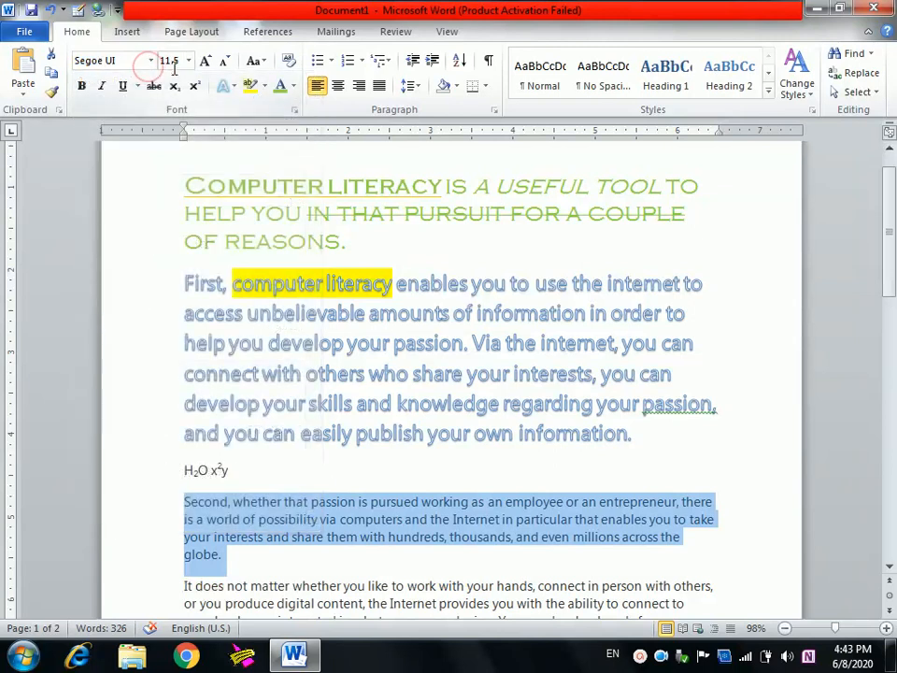
click(407, 343)
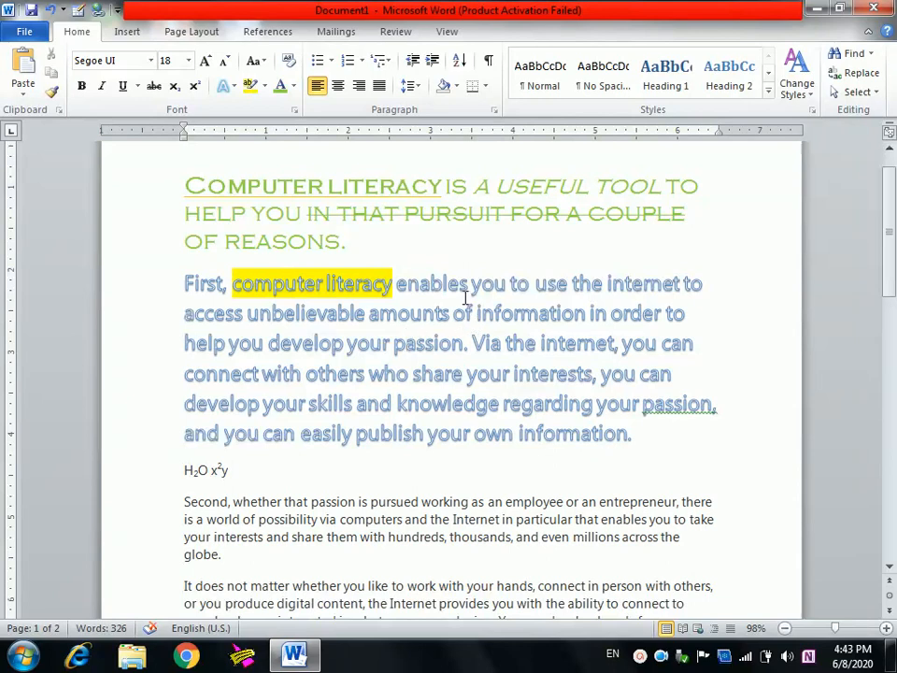
Step: Copy the blue-outlined formatting from the "First" paragraph onto the whole paragraph beginning "Second, whether that passion" with Format Painter
drag(453, 314, 593, 373)
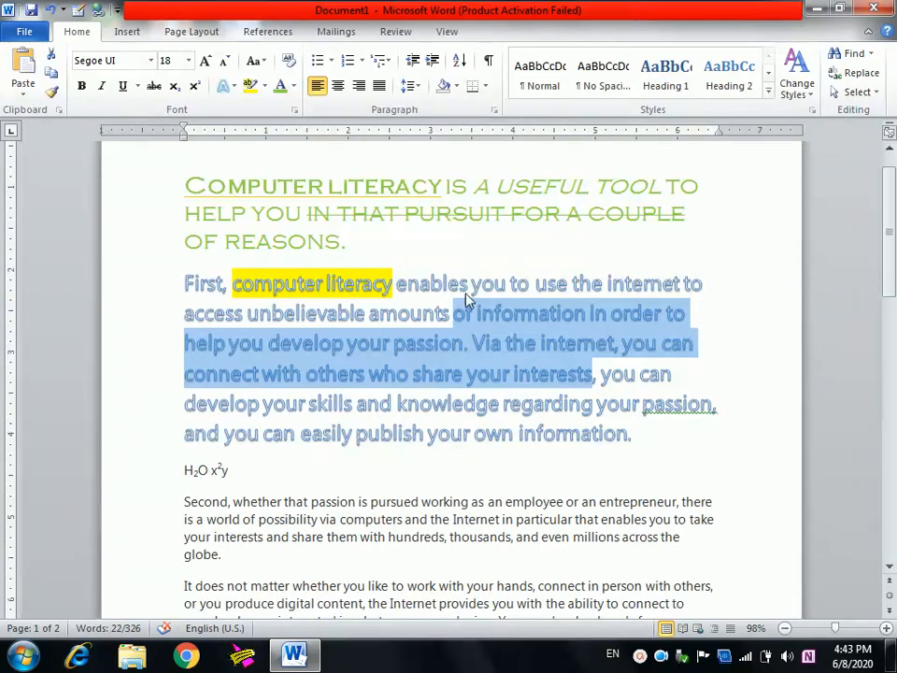
click(54, 93)
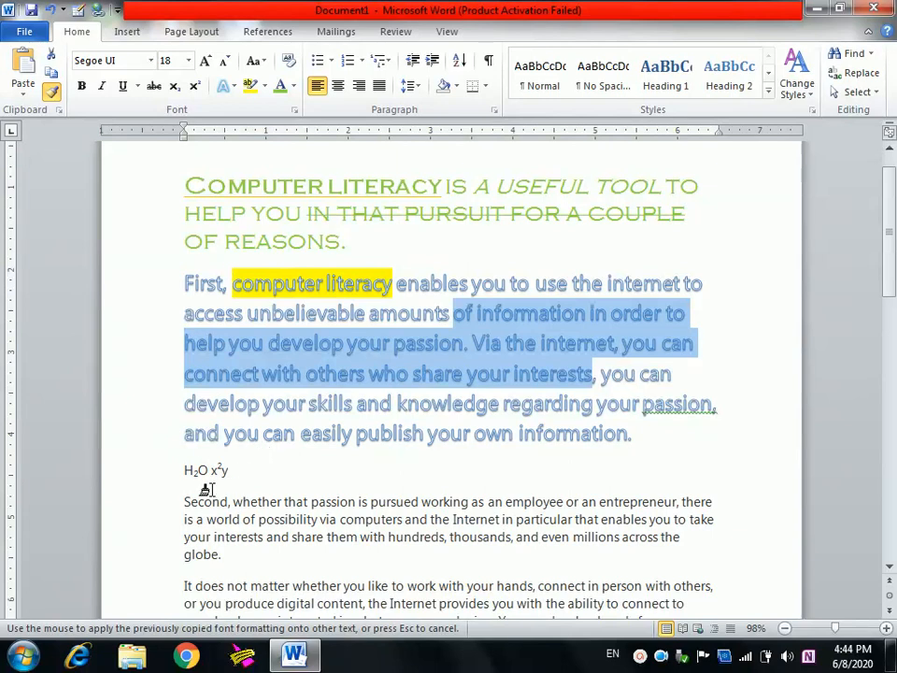
click(182, 496)
drag(184, 495, 273, 555)
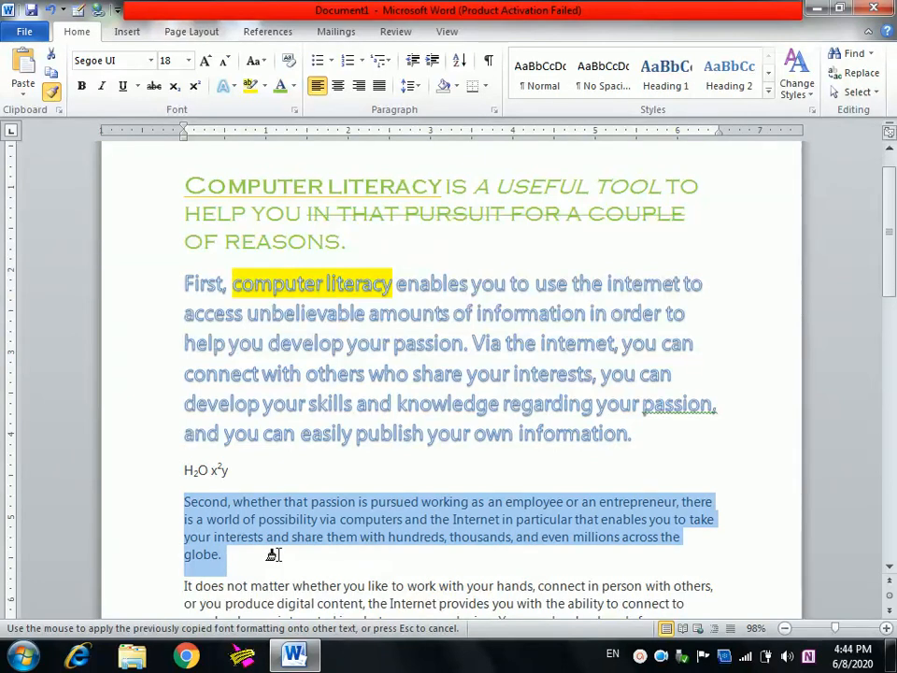
drag(273, 555, 273, 555)
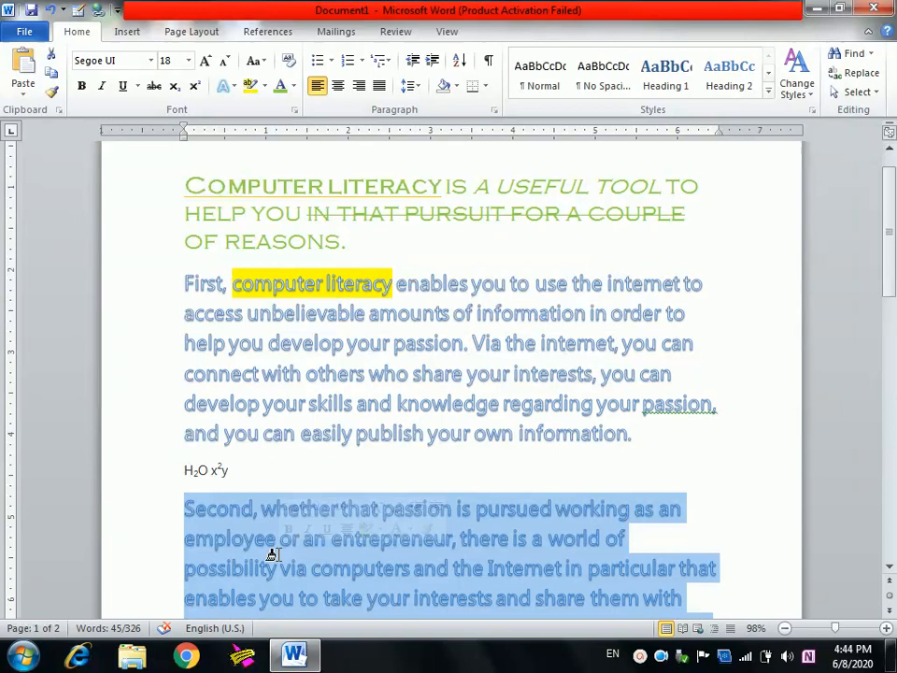
drag(888, 271, 893, 318)
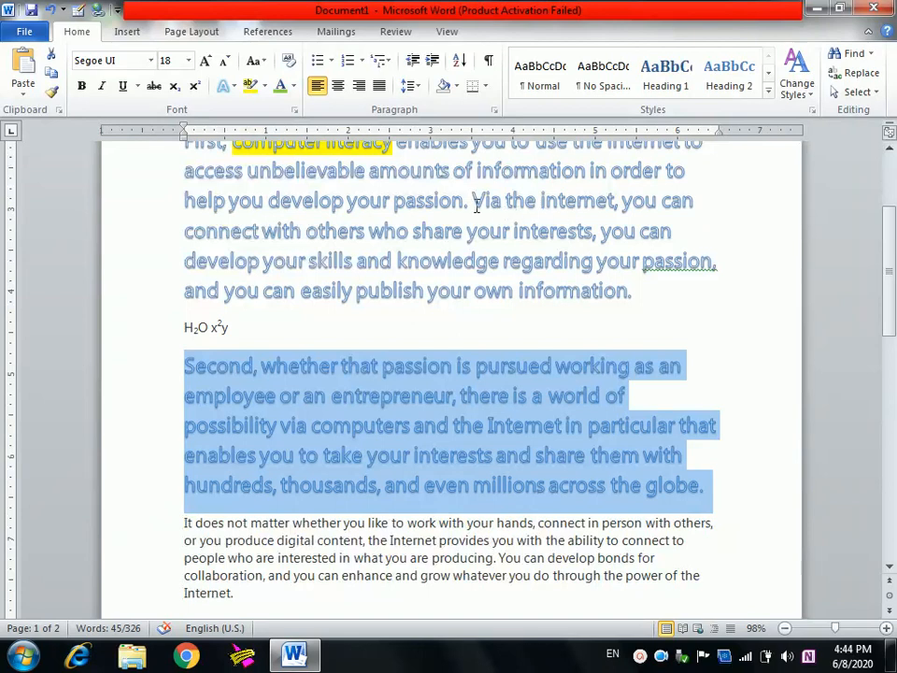
click(412, 230)
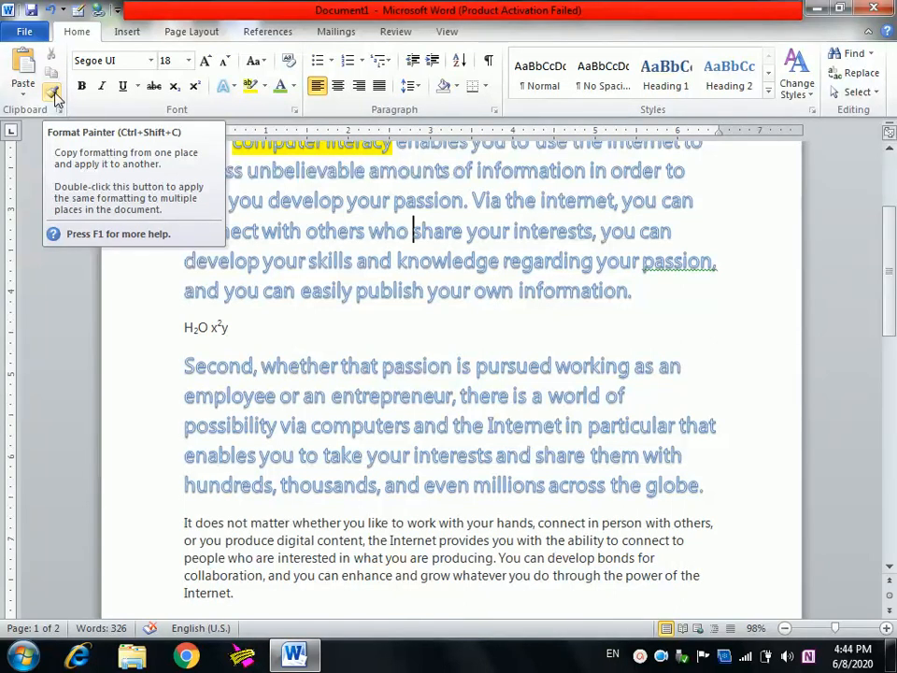
Step: Clear all formatting from the blue-outlined paragraph beginning "First, computer literacy"
click(838, 321)
drag(895, 305, 895, 243)
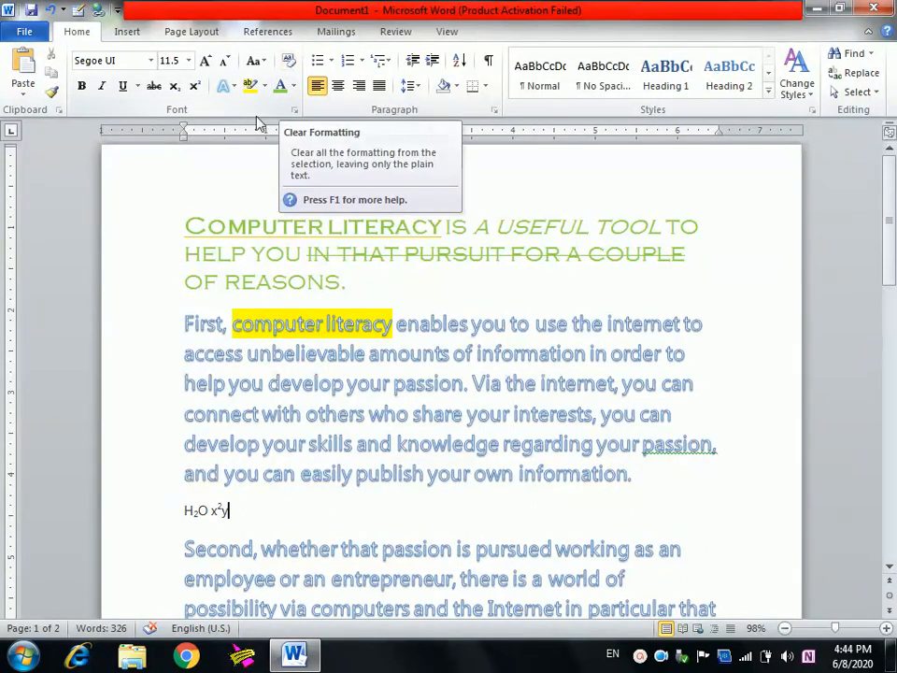
drag(153, 320, 591, 499)
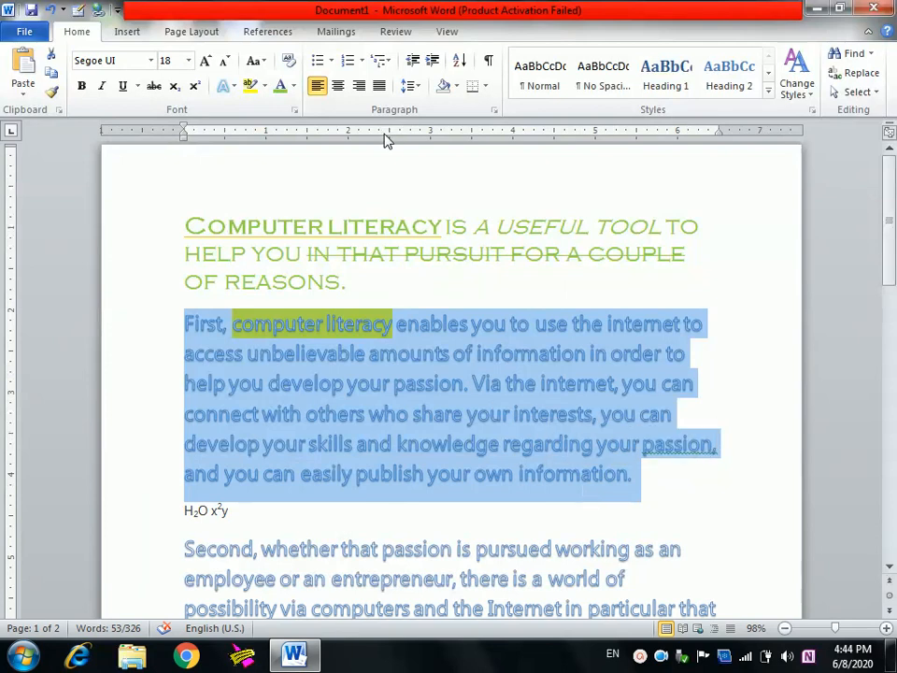
click(290, 65)
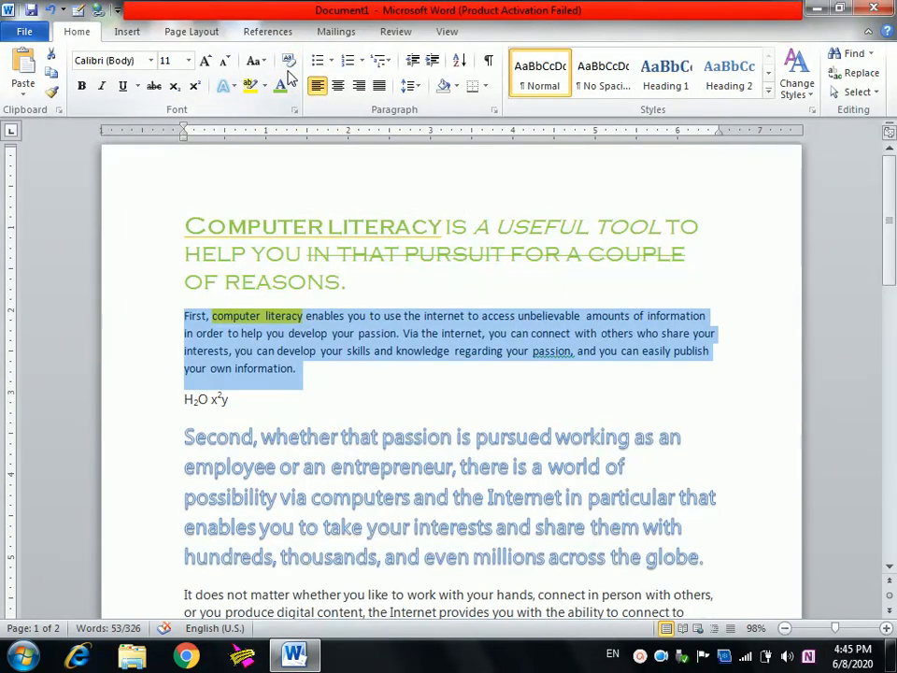
click(301, 341)
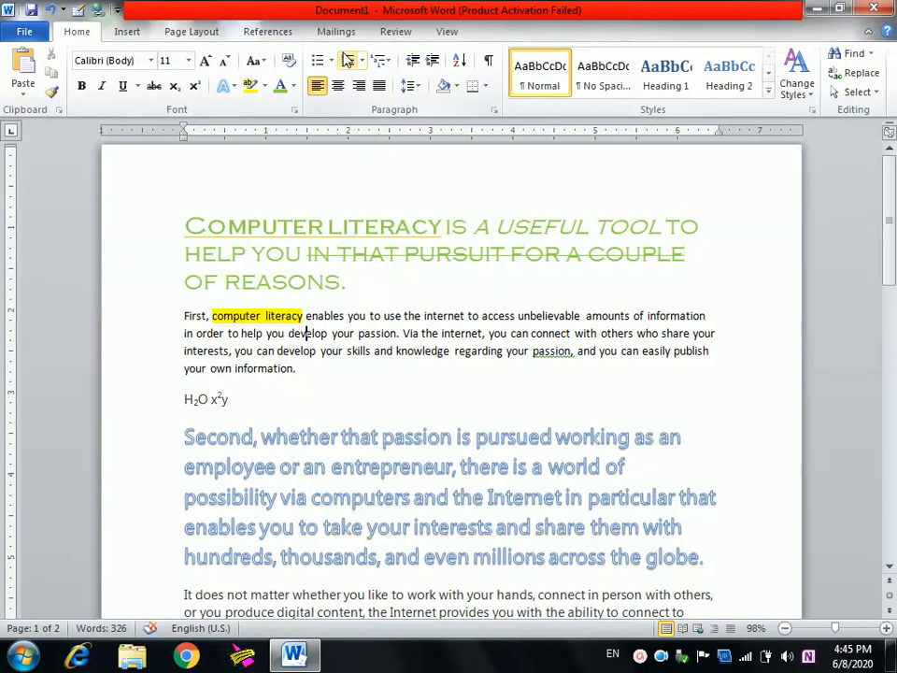
Step: Start a bulleted list with solid round bullets at font size 26 below the last paragraph on page 2
drag(891, 244, 893, 395)
click(569, 337)
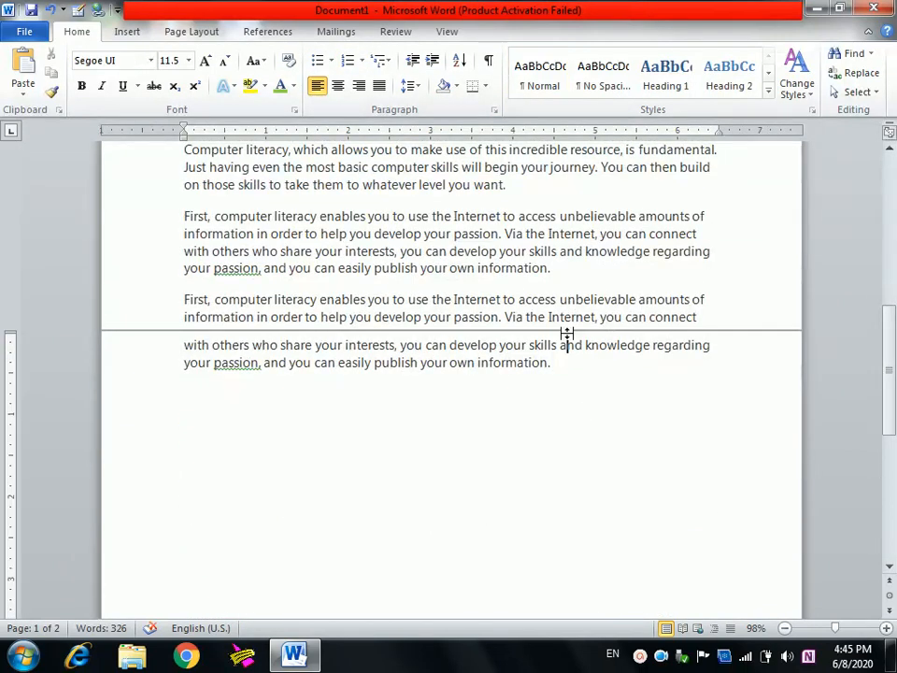
drag(892, 369, 892, 432)
click(665, 279)
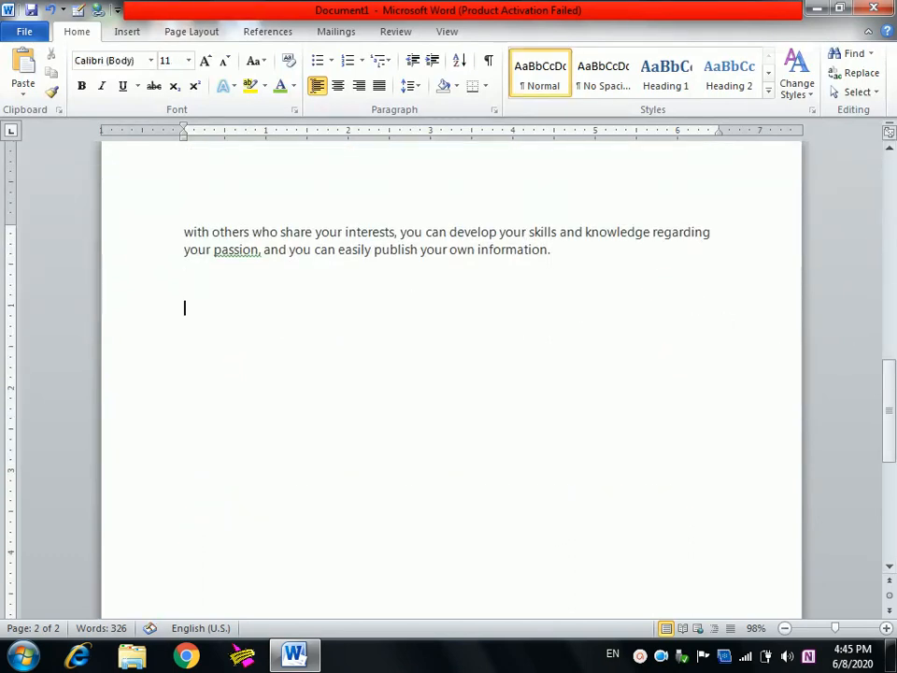
click(188, 59)
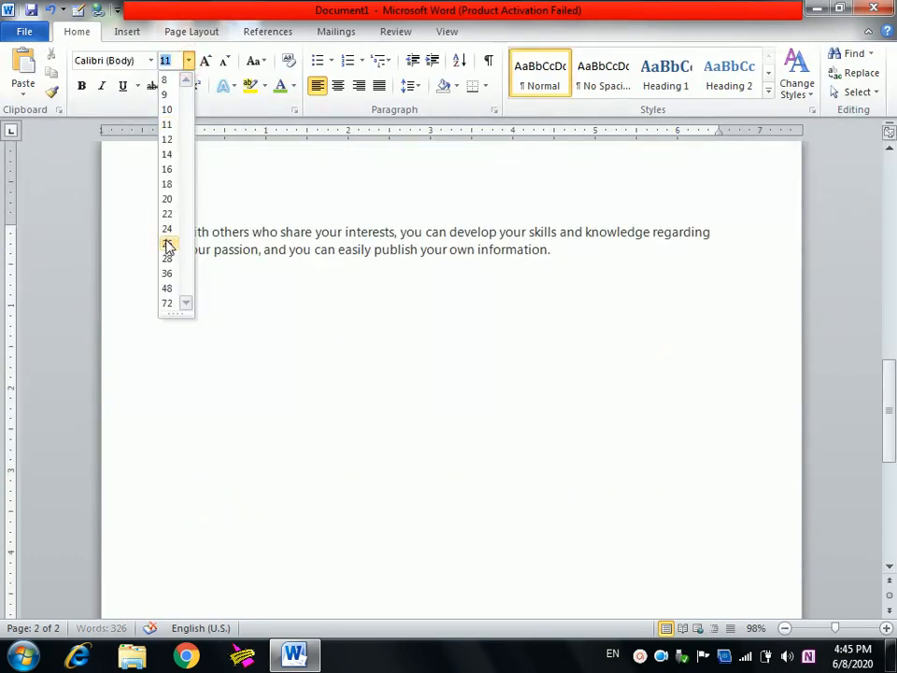
click(167, 243)
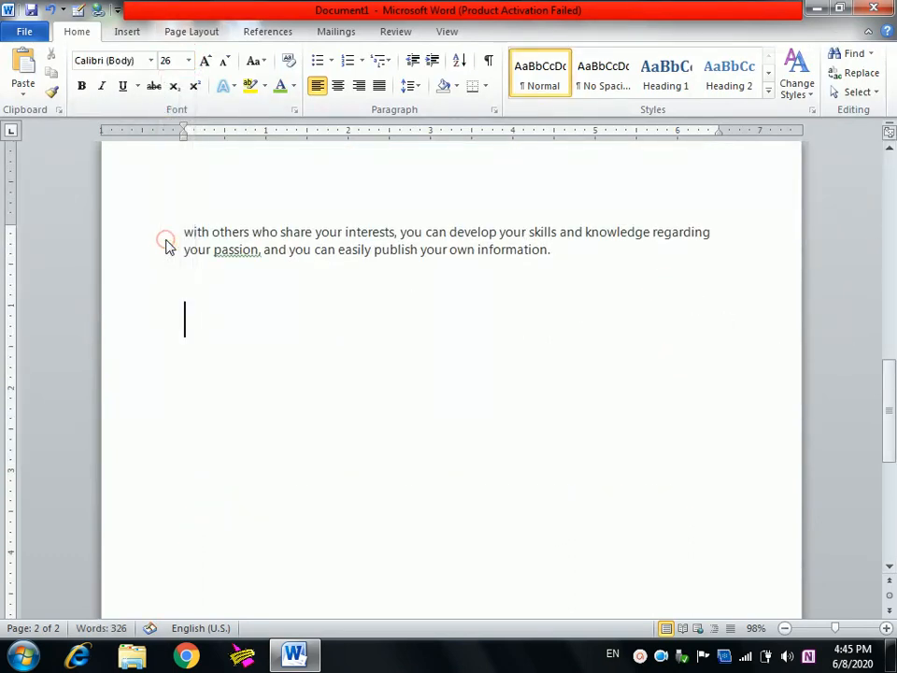
click(329, 61)
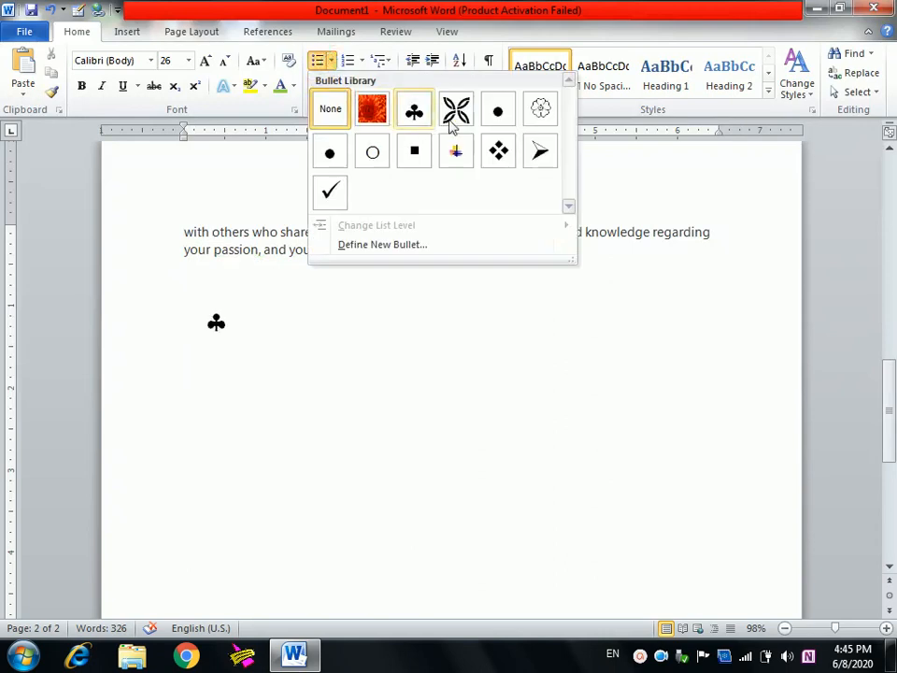
click(499, 114)
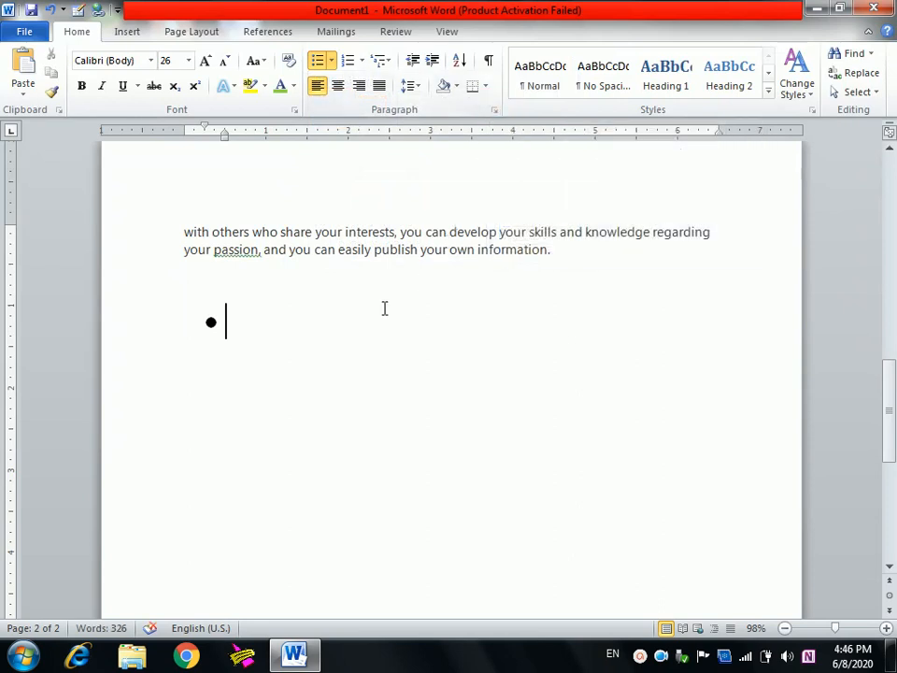
Step: Enter the list items Hardware, Software and Computer, and start a fourth empty bullet
text(hardwar)
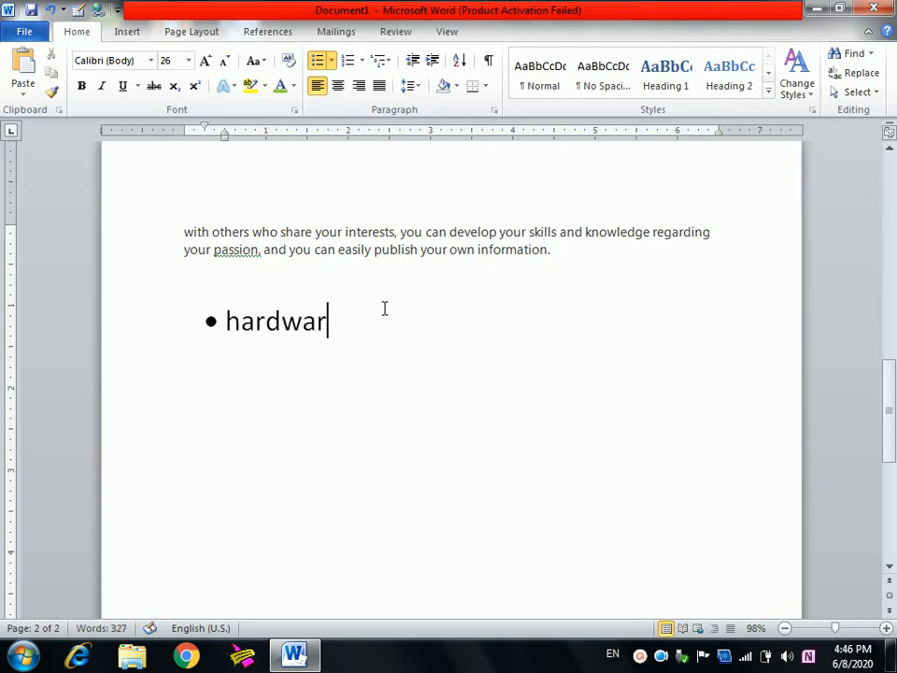
text(e)
key(Return)
text(software)
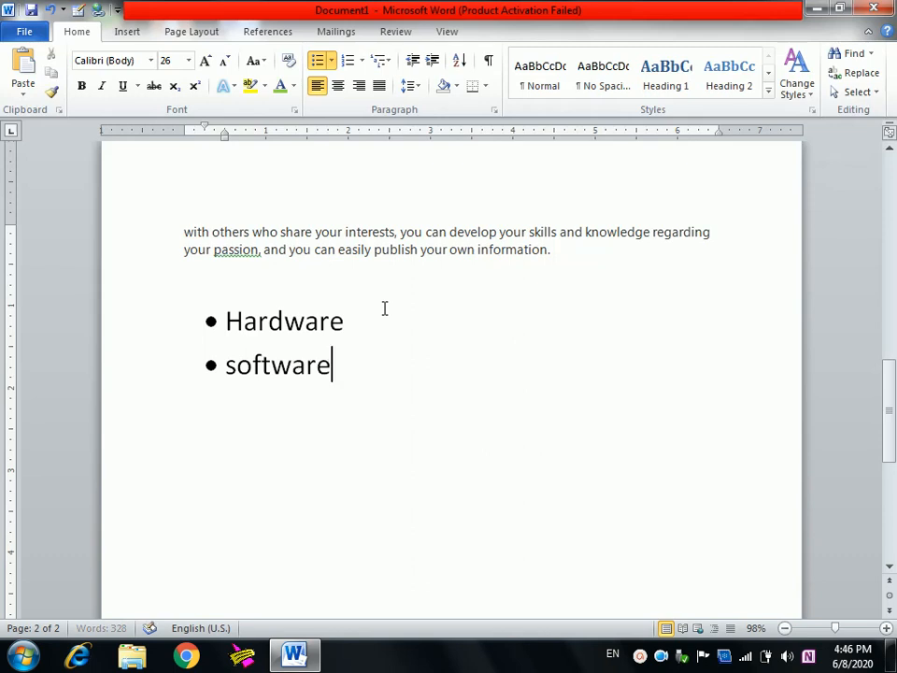
key(Return)
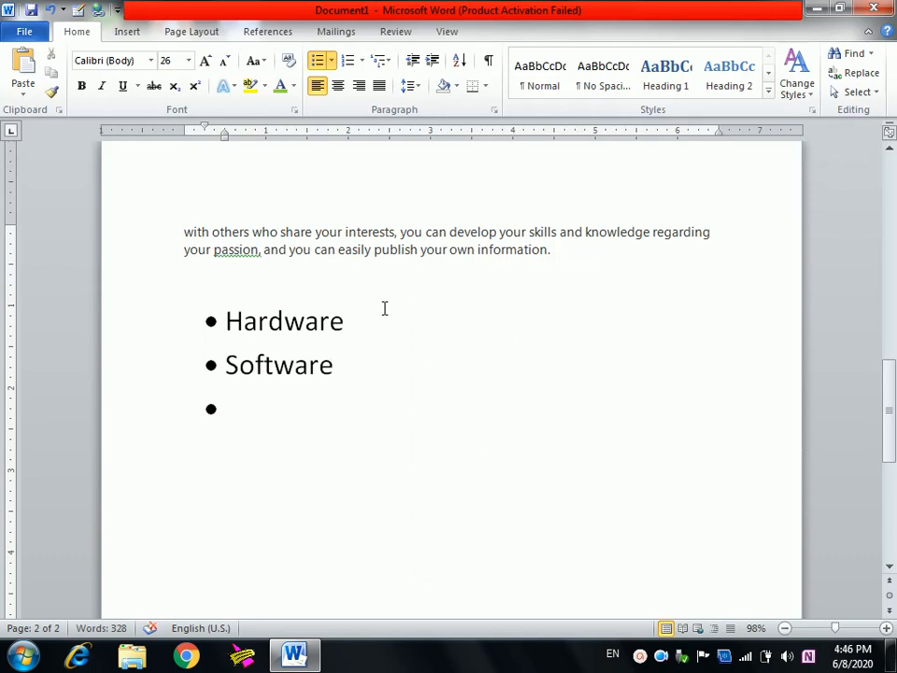
text(computer)
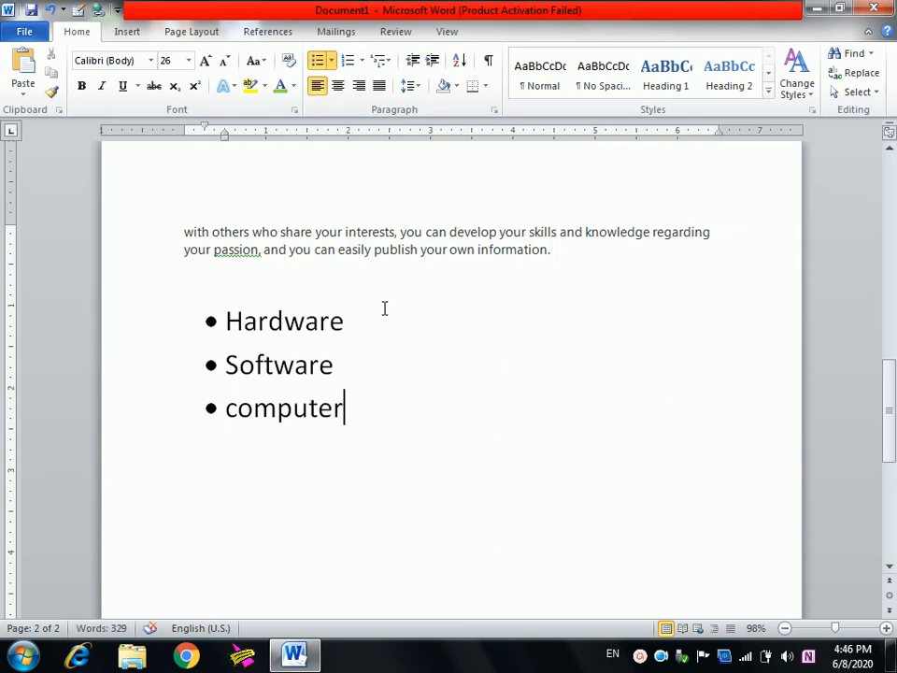
key(Return)
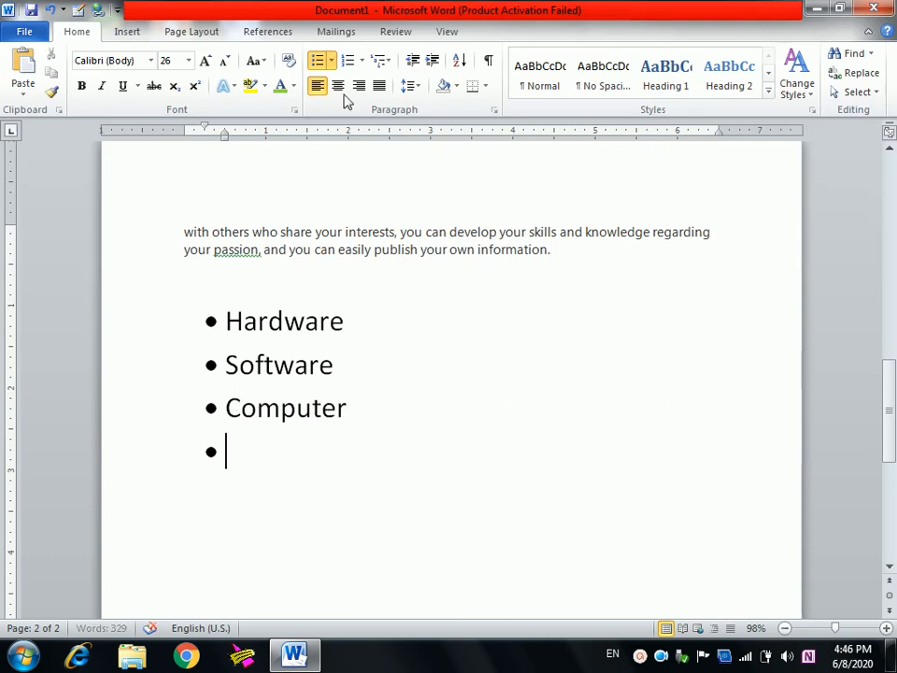
Step: Define a new symbol bullet for the list, using Wingdings as the symbol font
click(331, 61)
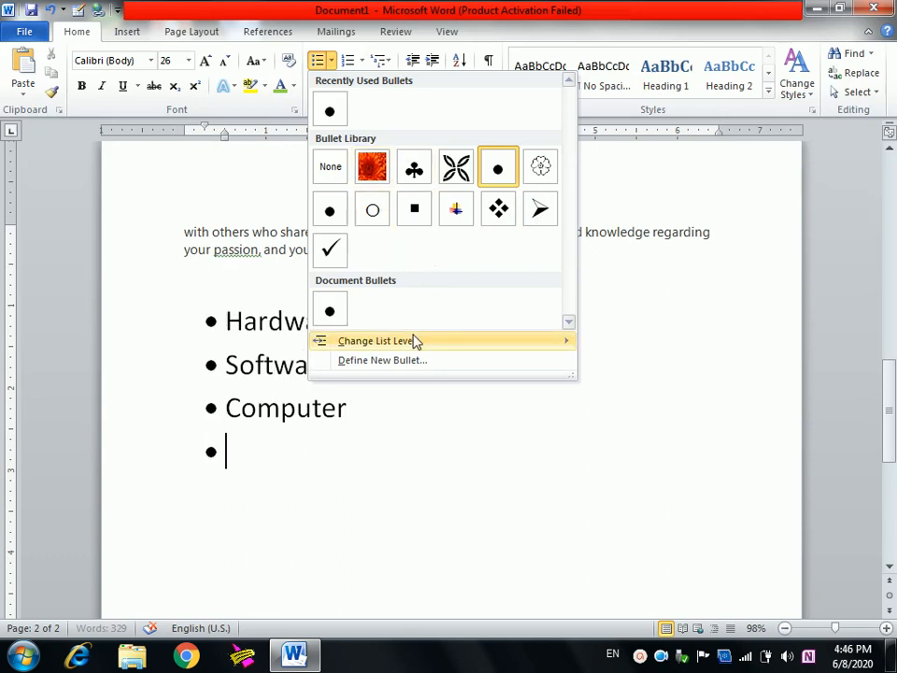
click(411, 362)
click(377, 208)
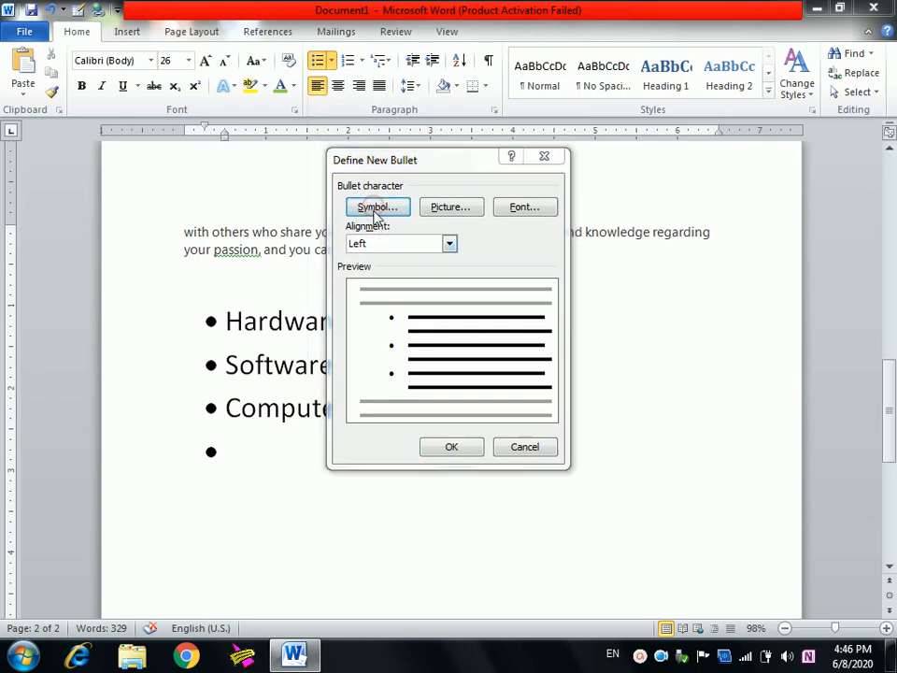
drag(651, 342, 652, 236)
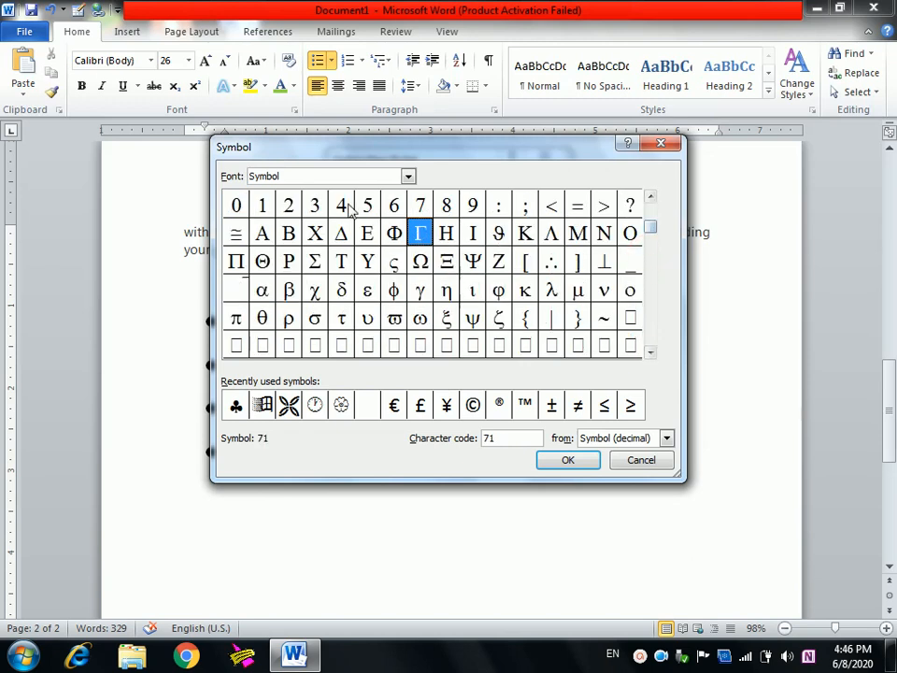
double_click(286, 176)
text(wingdingss)
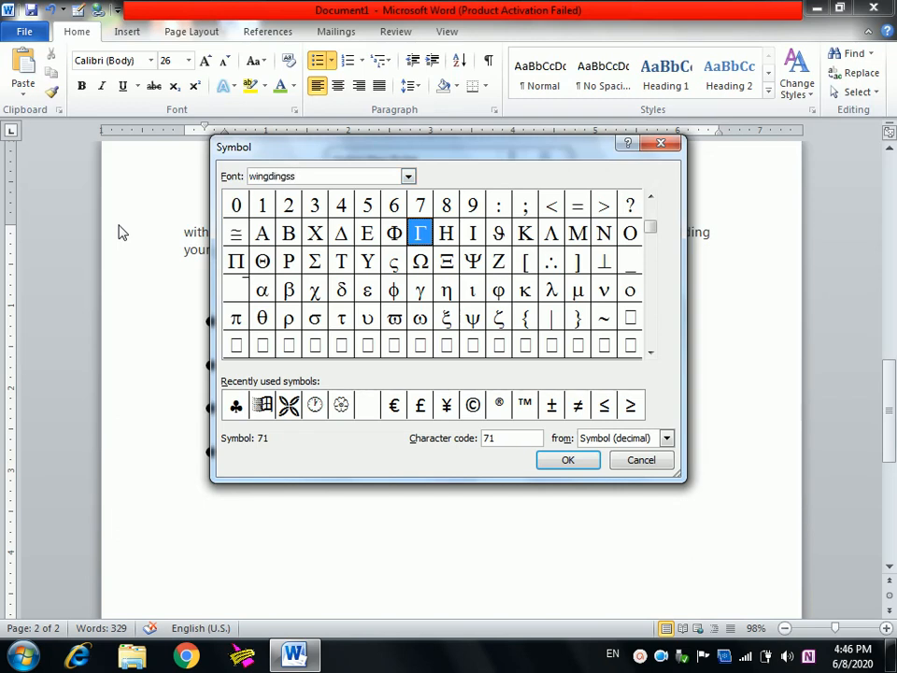
key(Return)
key(Return)
click(358, 205)
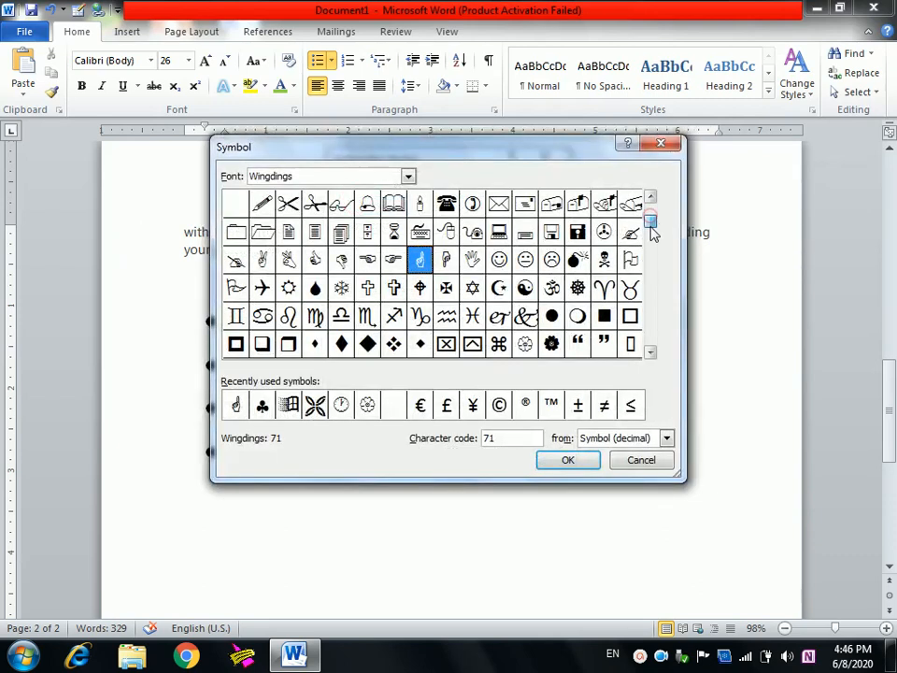
Step: Choose the outlined star, Wingdings character 182, as the new bullet and apply it to the list
drag(650, 230, 651, 236)
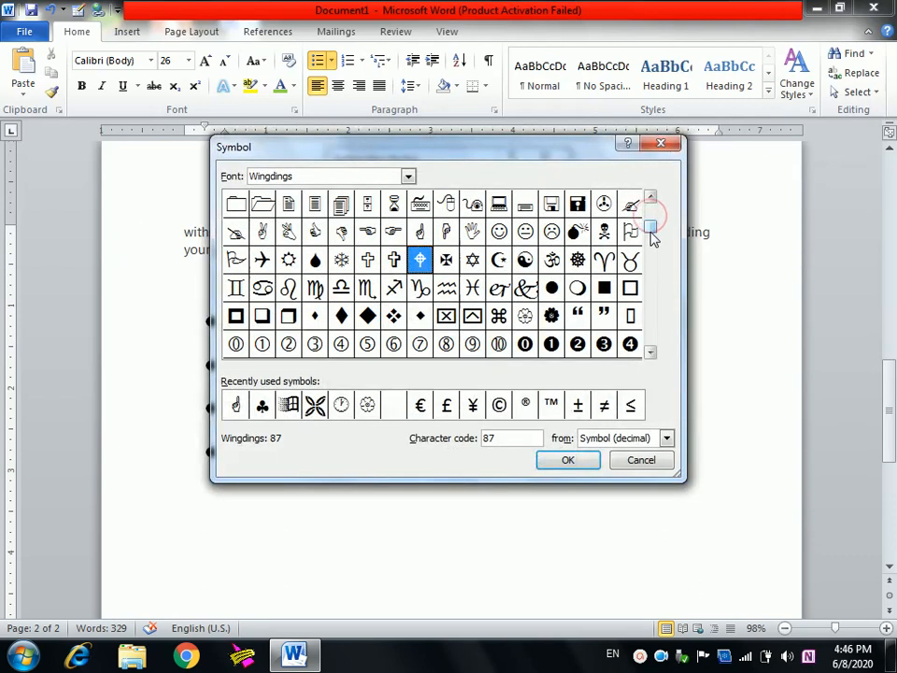
click(651, 352)
click(651, 351)
click(651, 351)
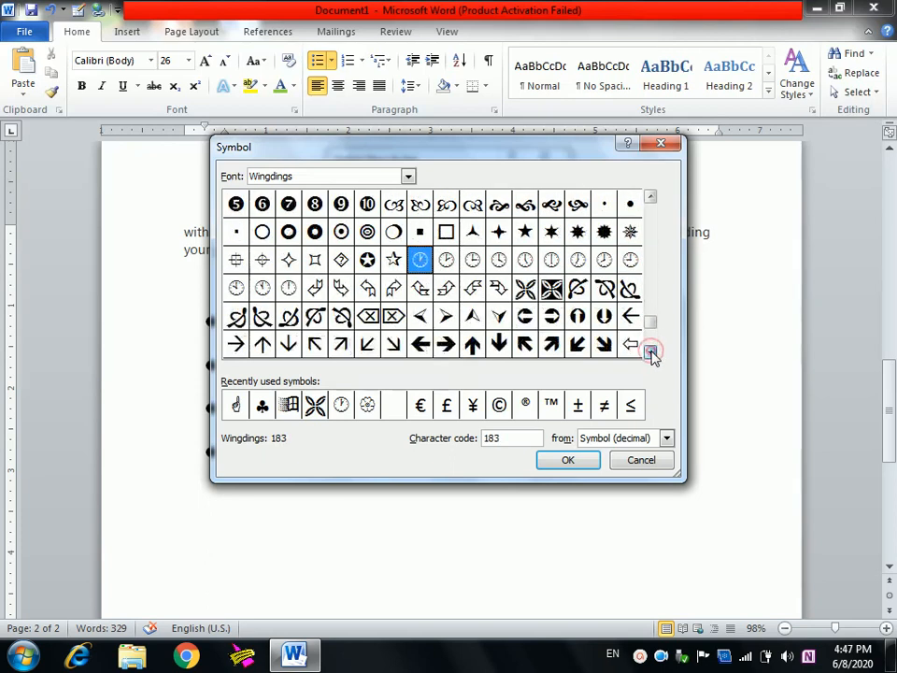
click(650, 352)
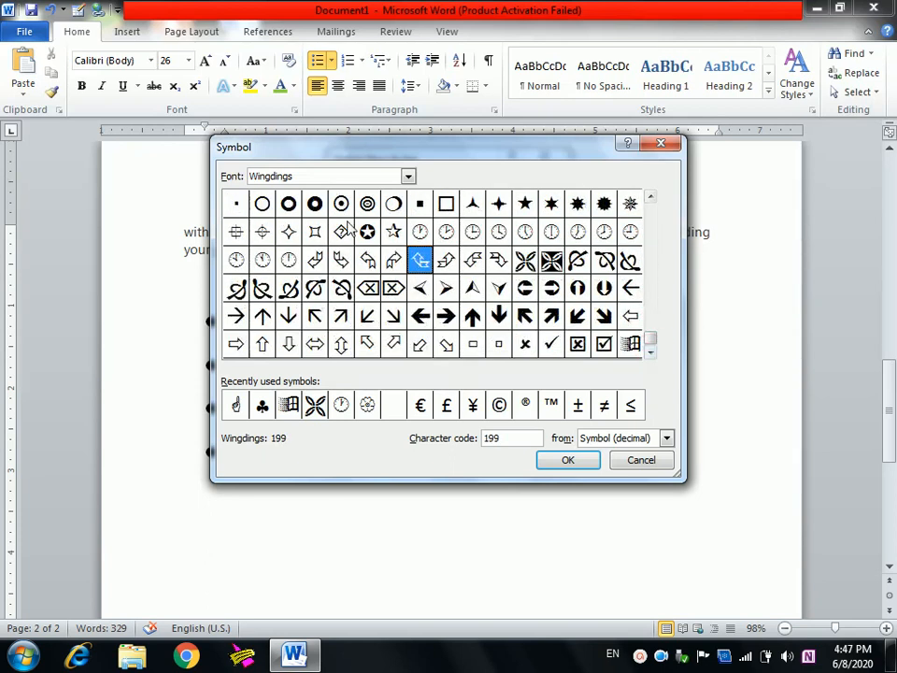
click(394, 231)
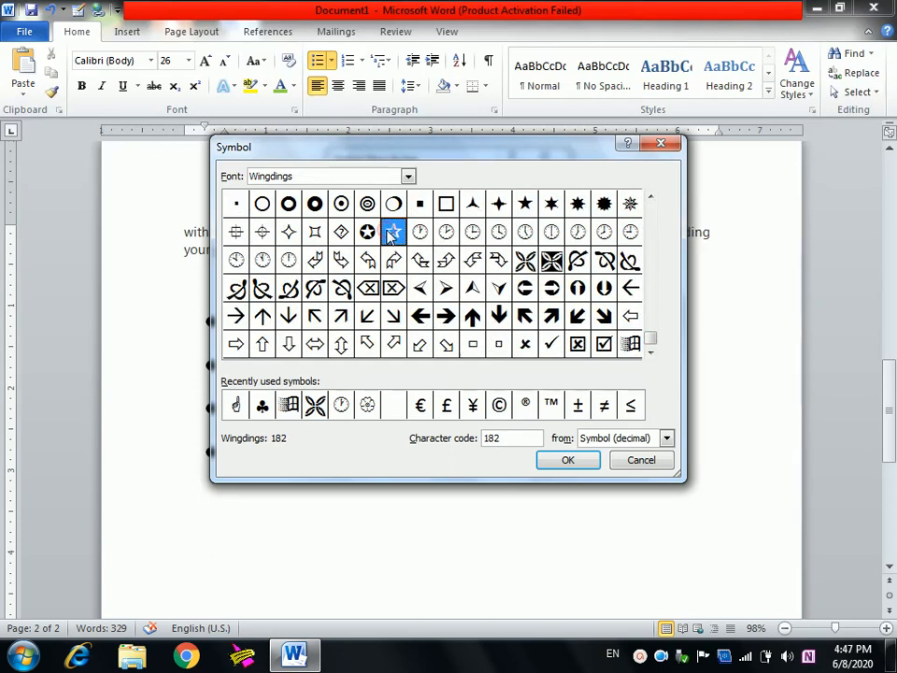
click(564, 463)
click(468, 449)
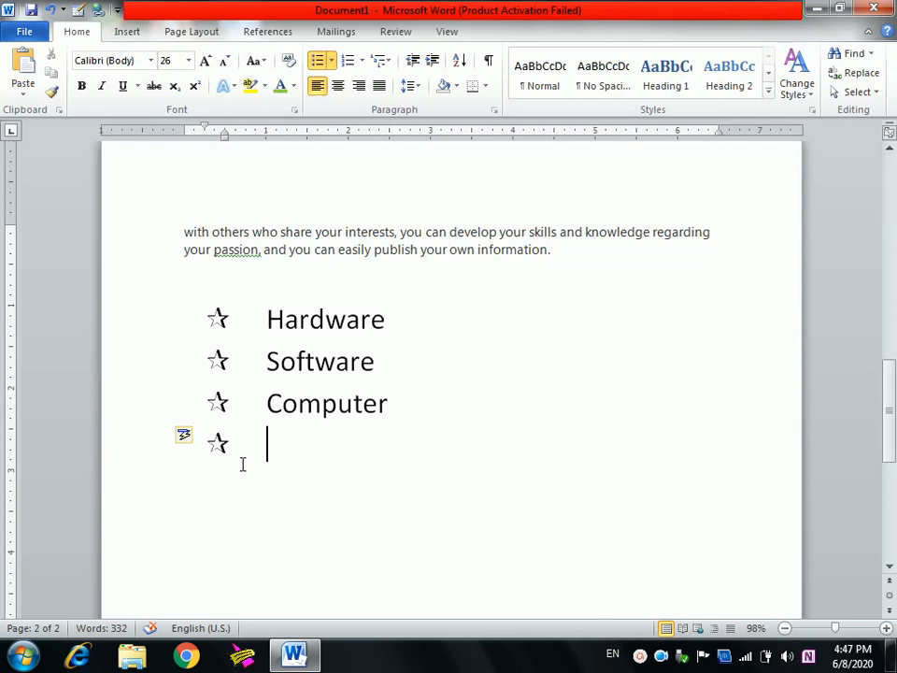
Step: End the star-bulleted list after Computer and start a numbered list in the A., B., C. format
key(Return)
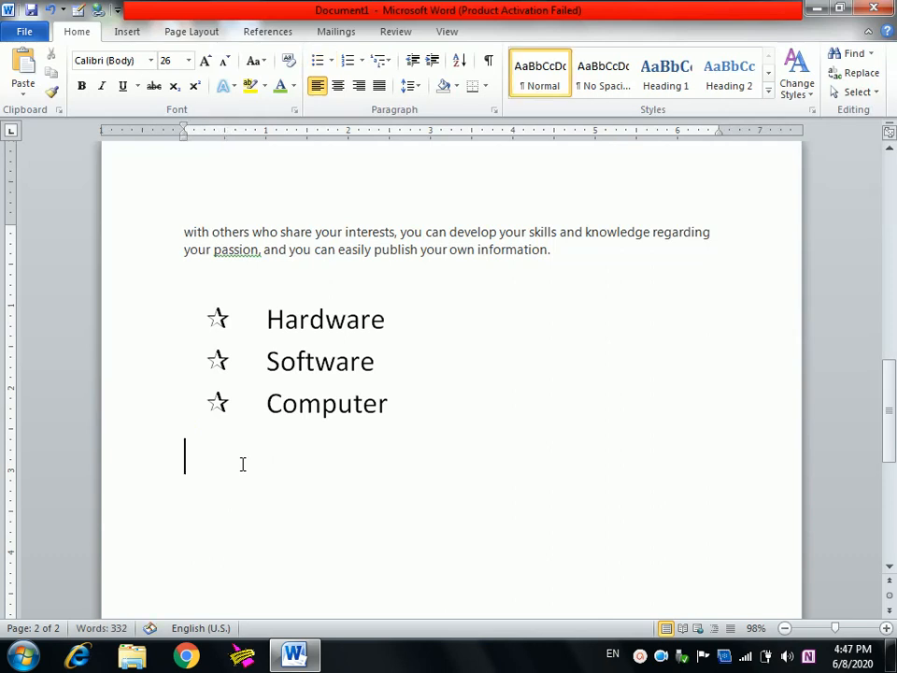
click(361, 61)
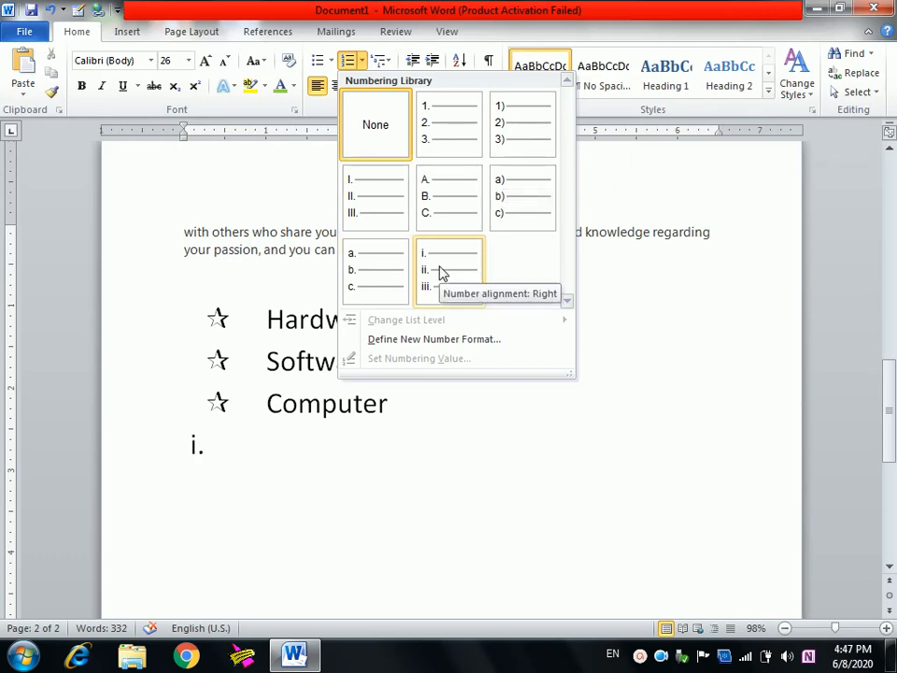
click(426, 206)
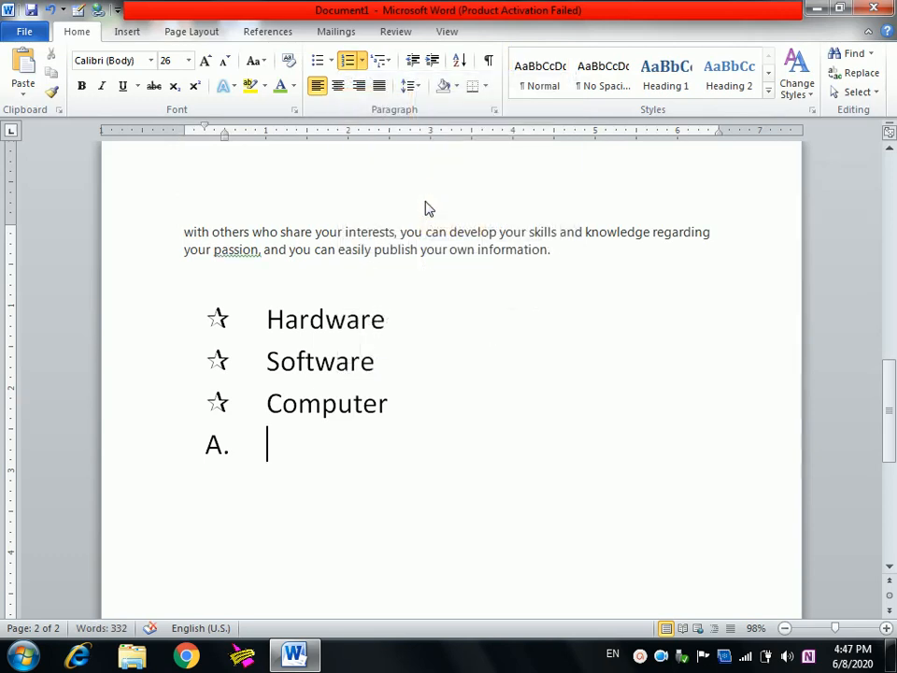
Step: Enter the lettered list items Notepad, Wordpad and Ms word, and end the list on a plain line
text(notepad)
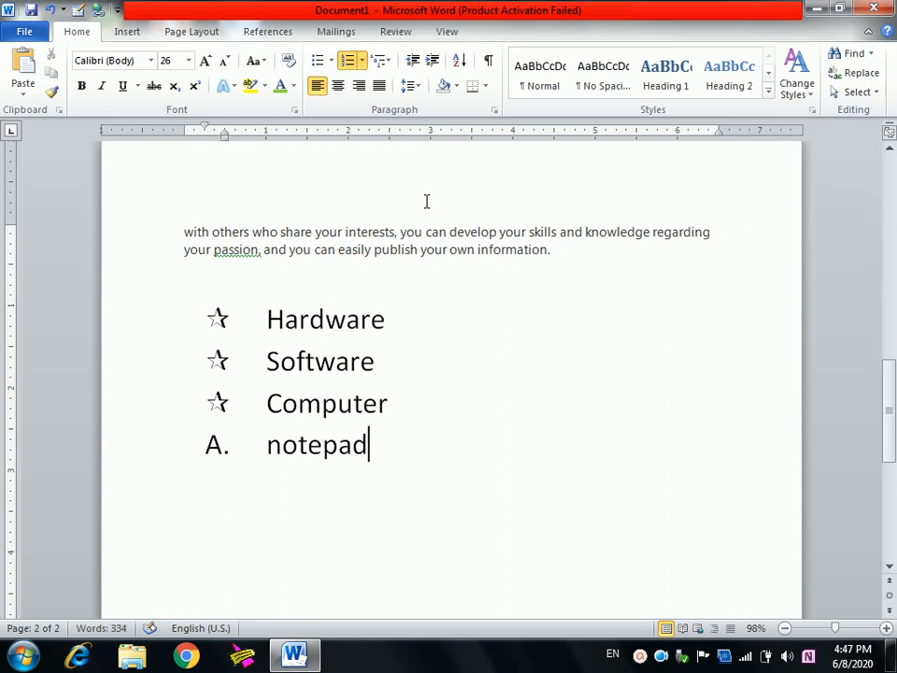
key(Return)
text(wordpad)
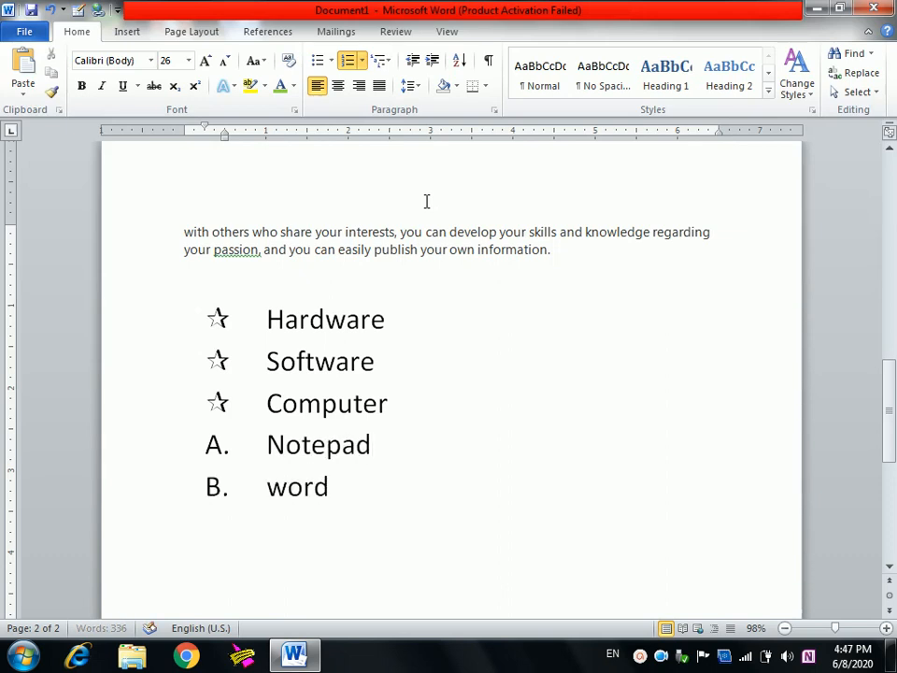
key(Return)
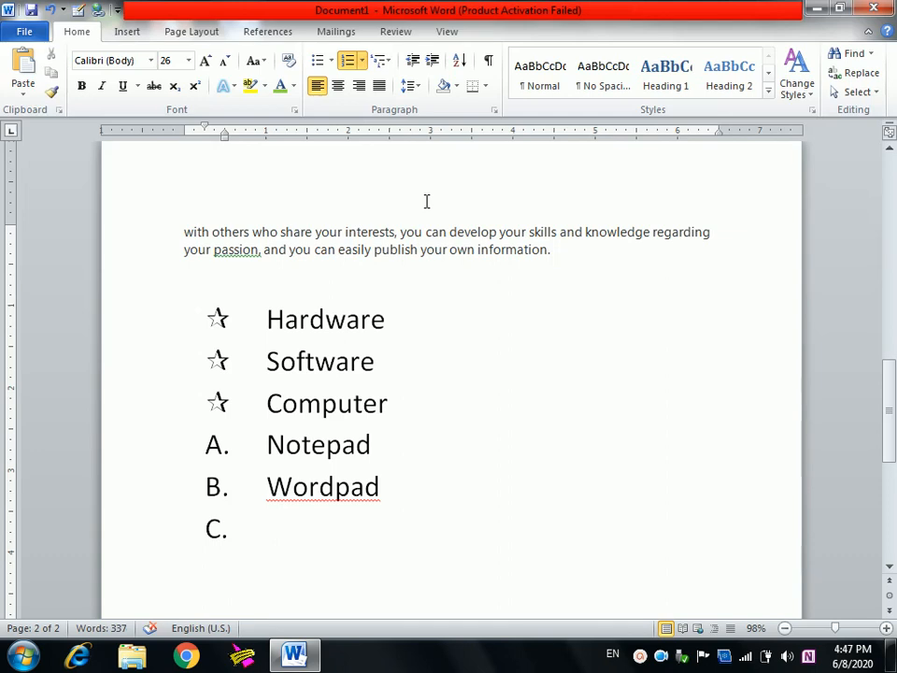
text(Ms word)
key(Return)
key(Return)
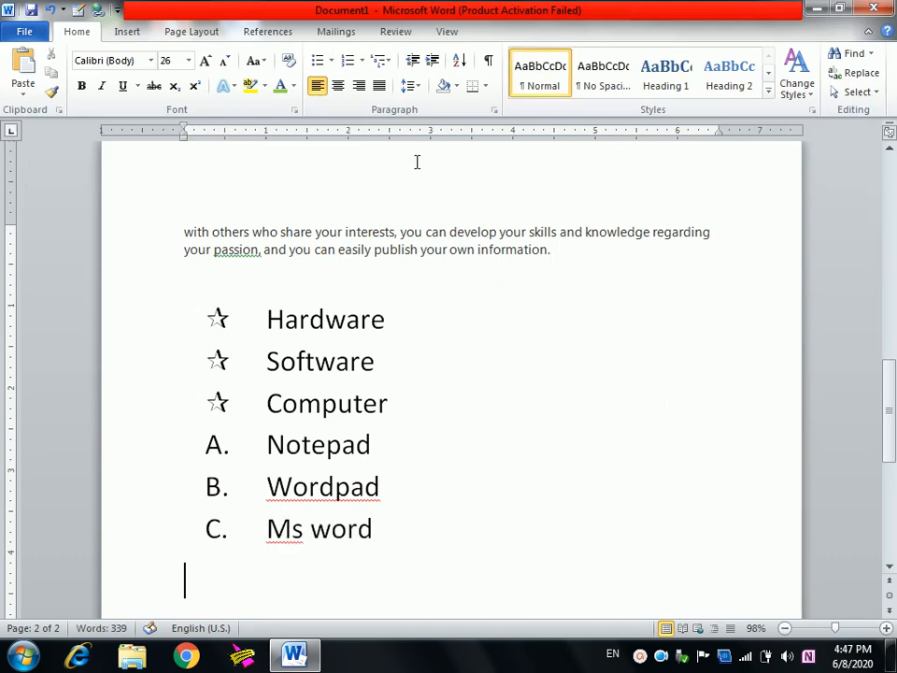
Step: Start a multilevel list in the 1), a), i) style and enter Computer Hardware as its first item
click(372, 67)
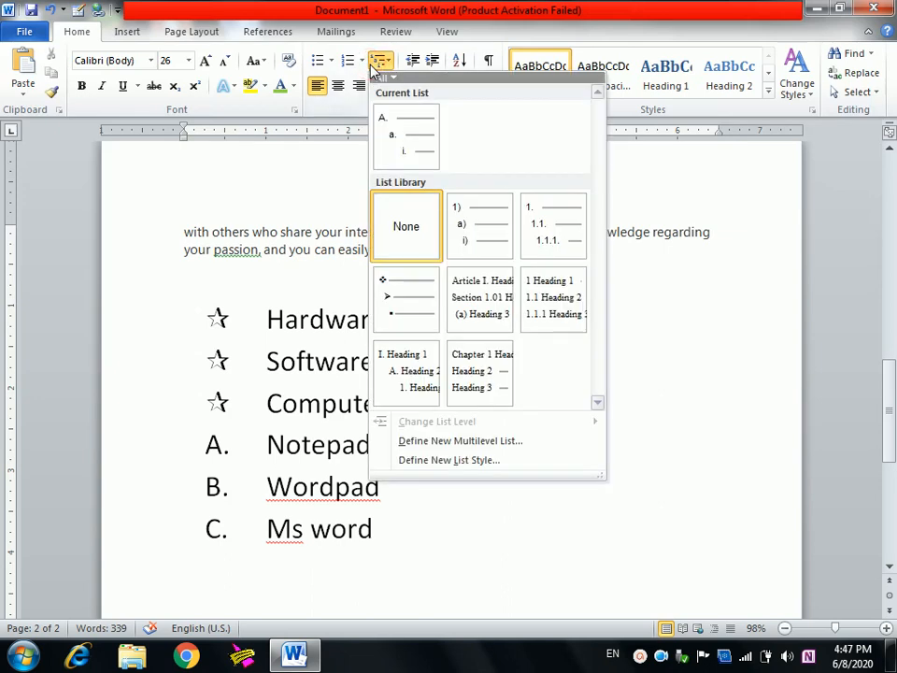
mouse_move(470, 203)
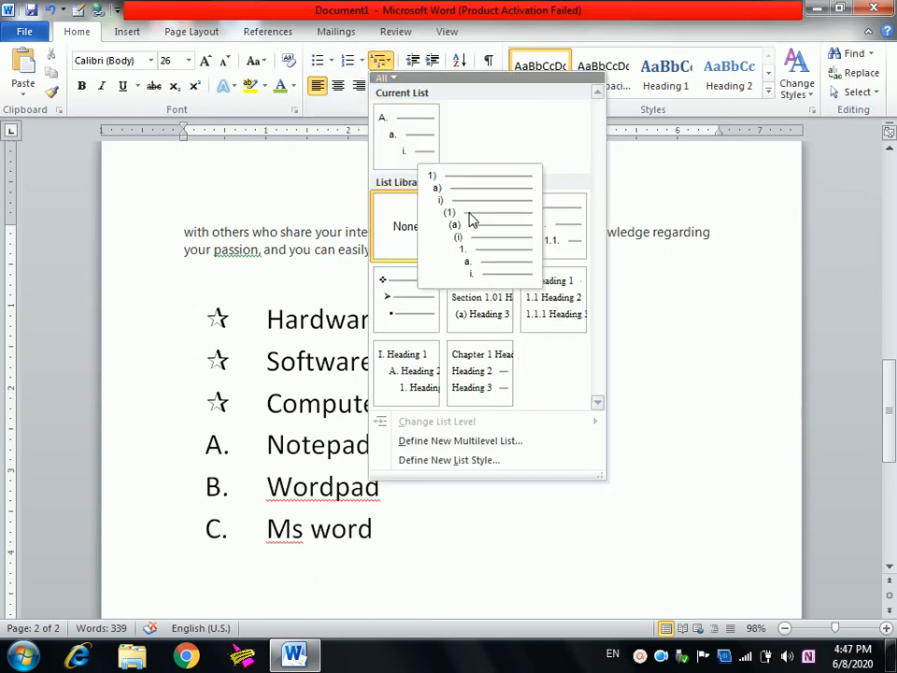
click(470, 218)
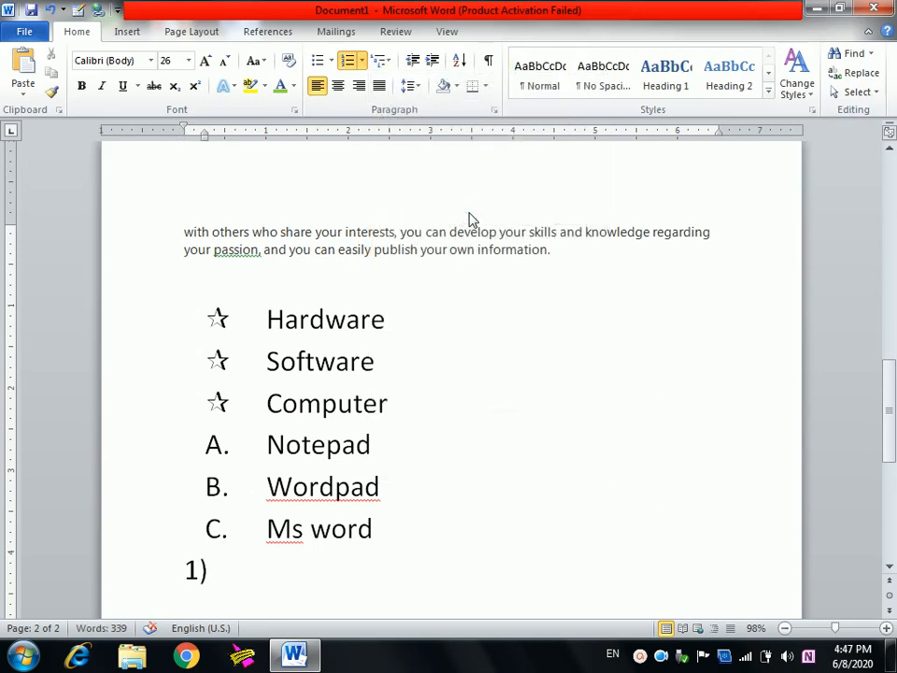
text(Comput)
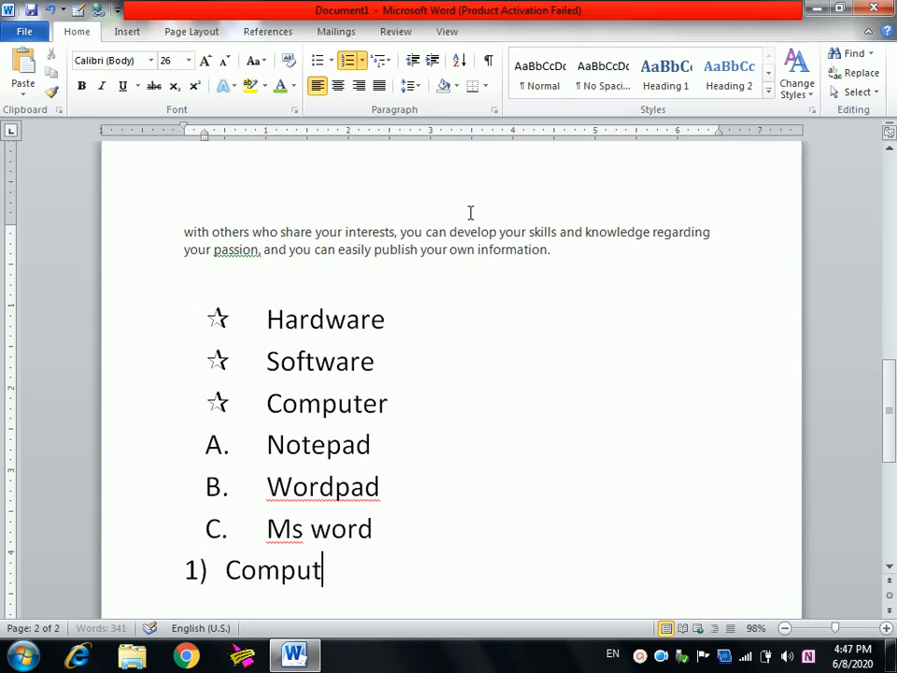
text(er Har)
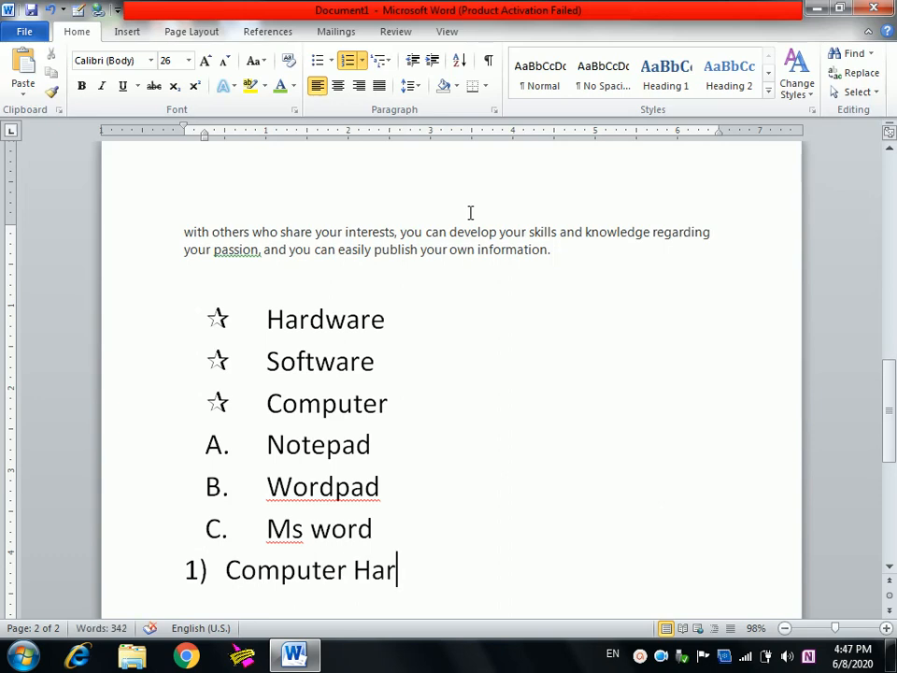
text(dware)
key(Return)
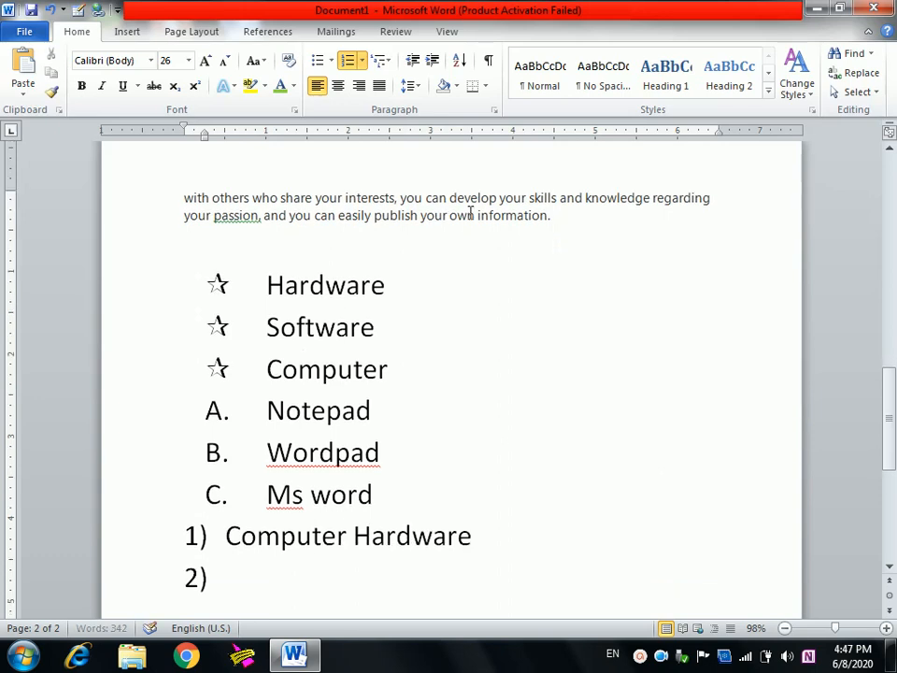
Step: Add Input Device as a second-level item beneath Computer Hardware
key(Tab)
text(Input D)
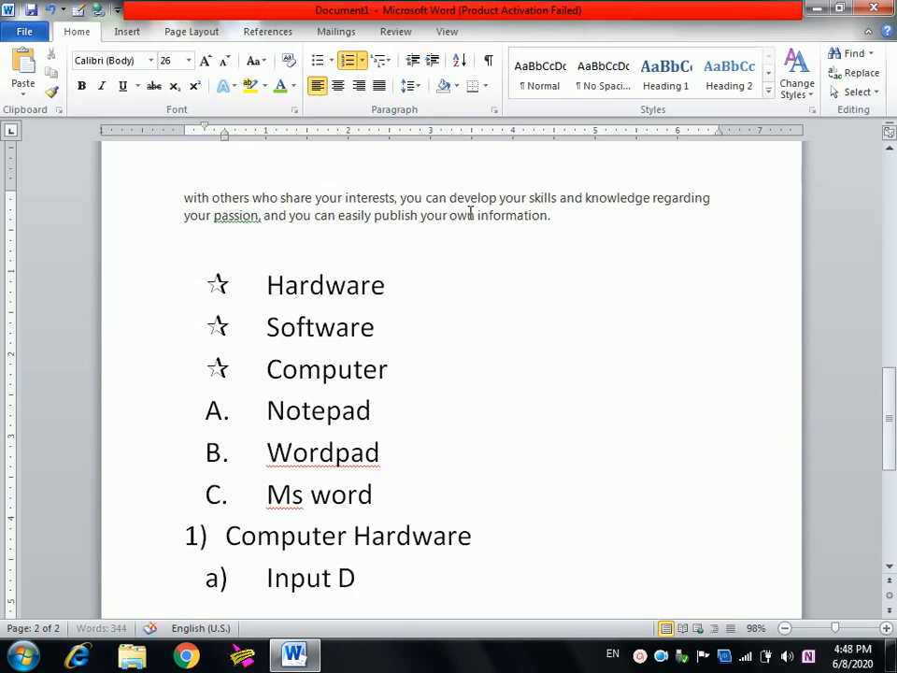
text(evice)
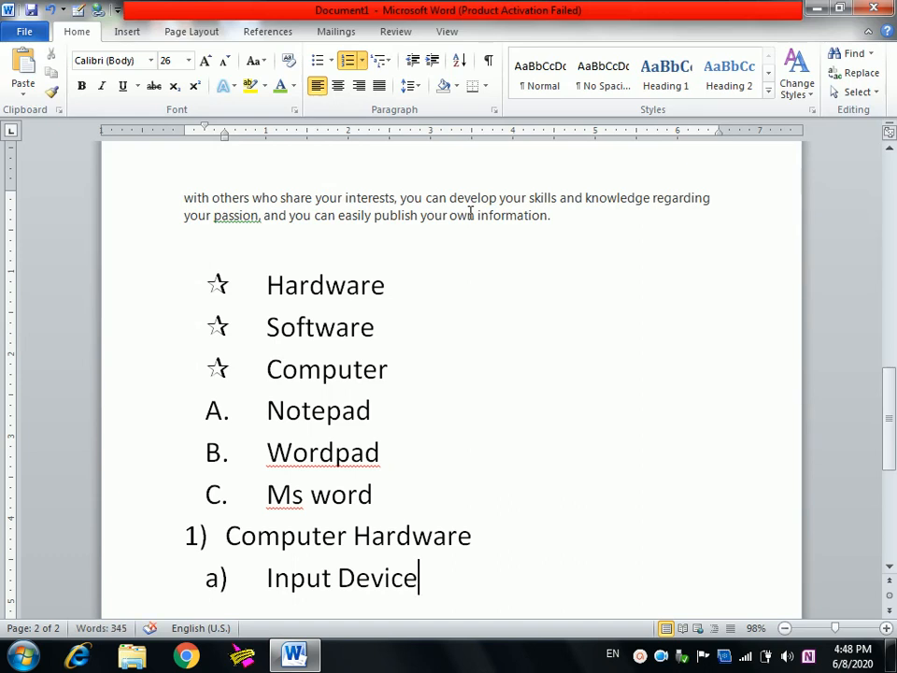
key(Return)
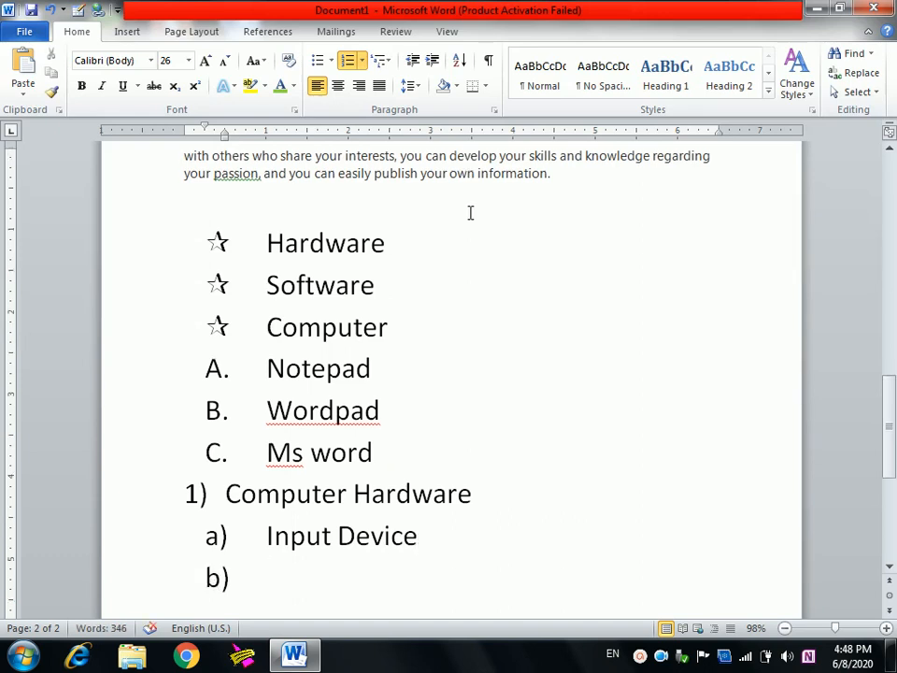
Step: Add Keyborad, Mouse and Joystick as third-level items beneath Input Device
key(Tab)
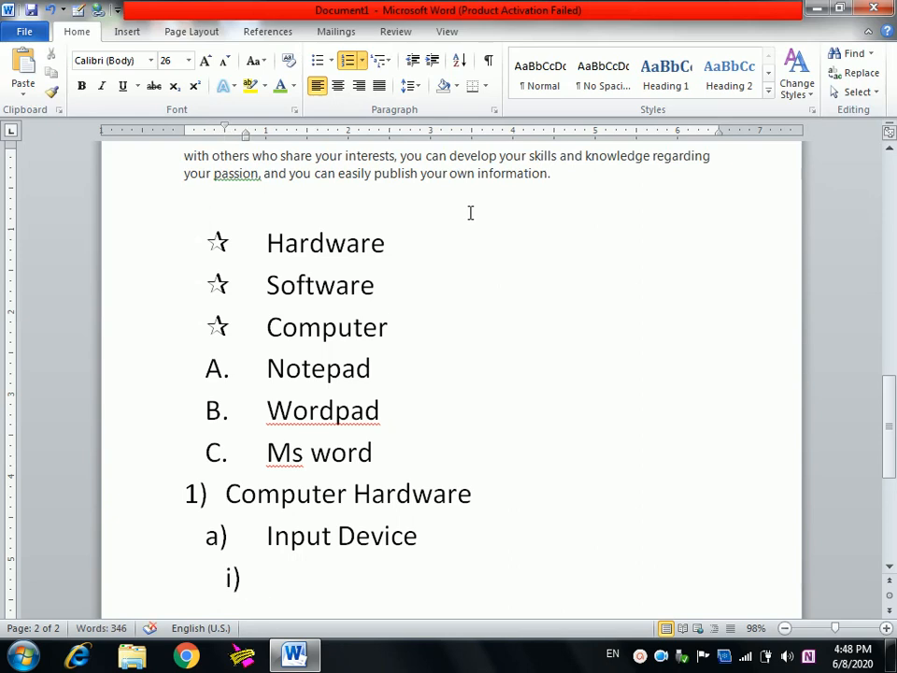
text(Keyborad)
key(Return)
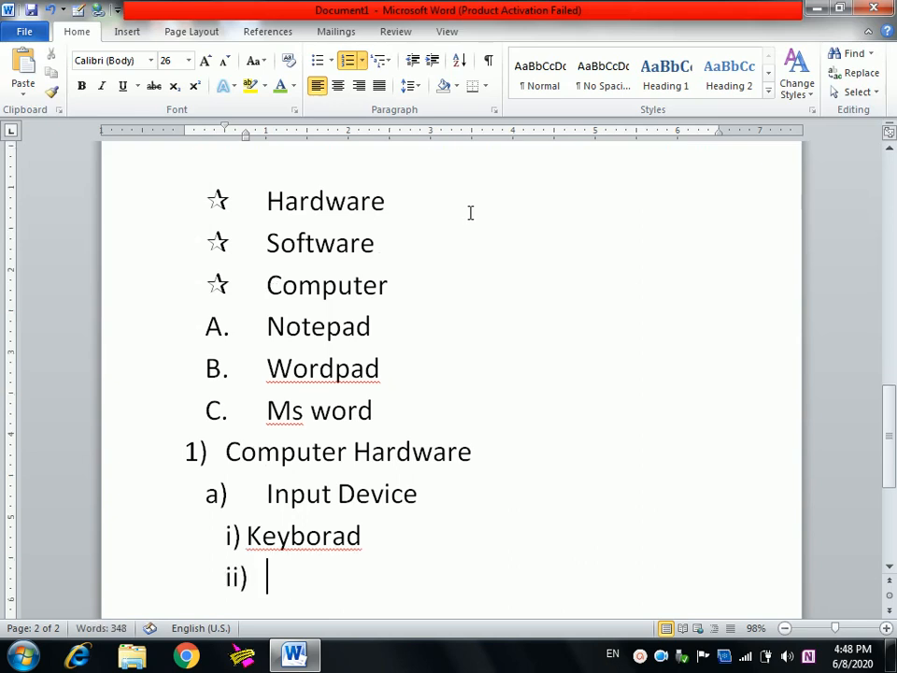
text(Mouse)
key(Return)
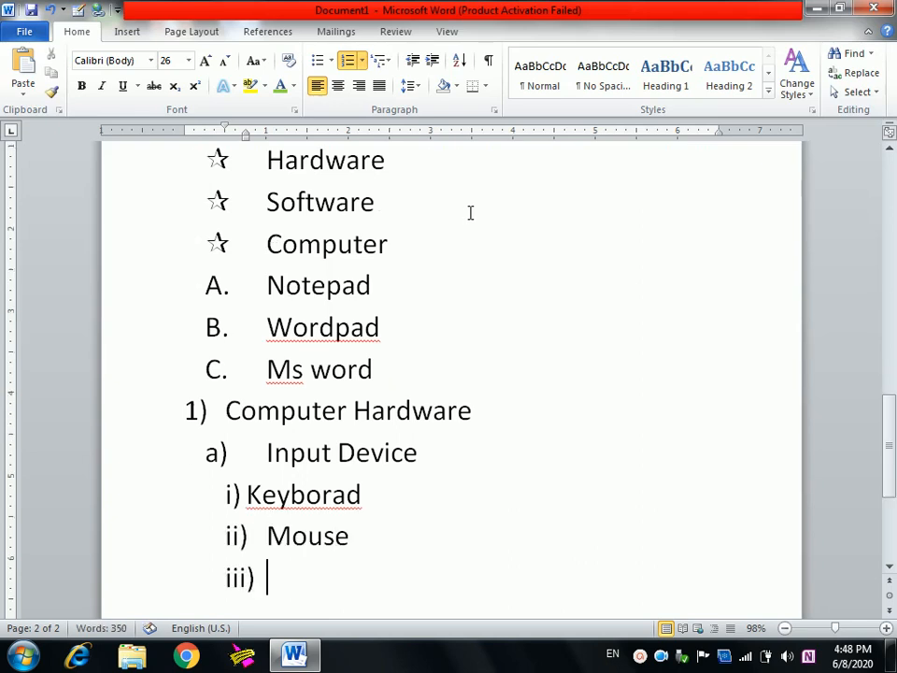
text(Joystick)
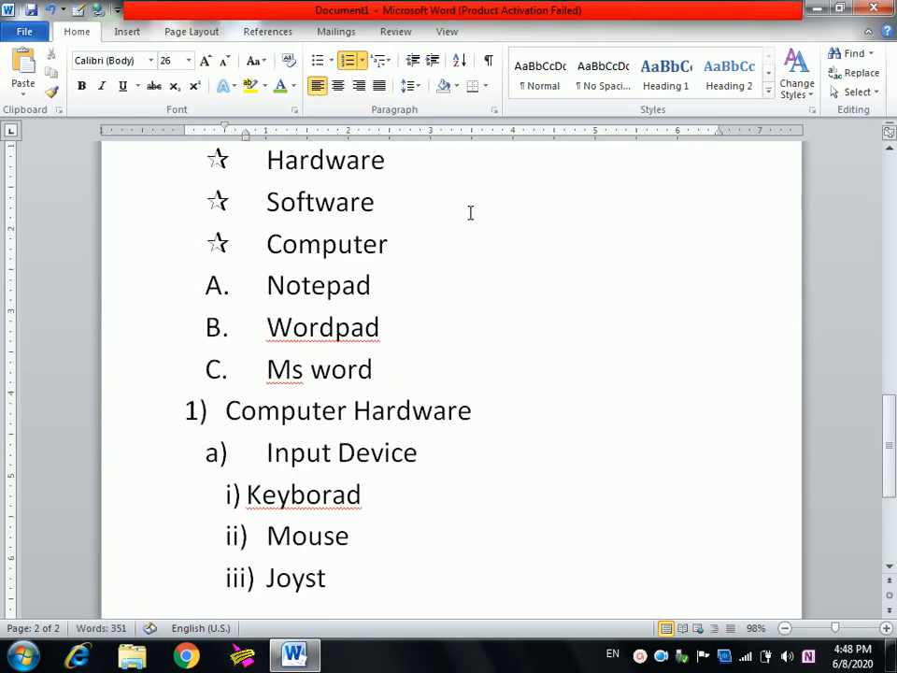
key(Return)
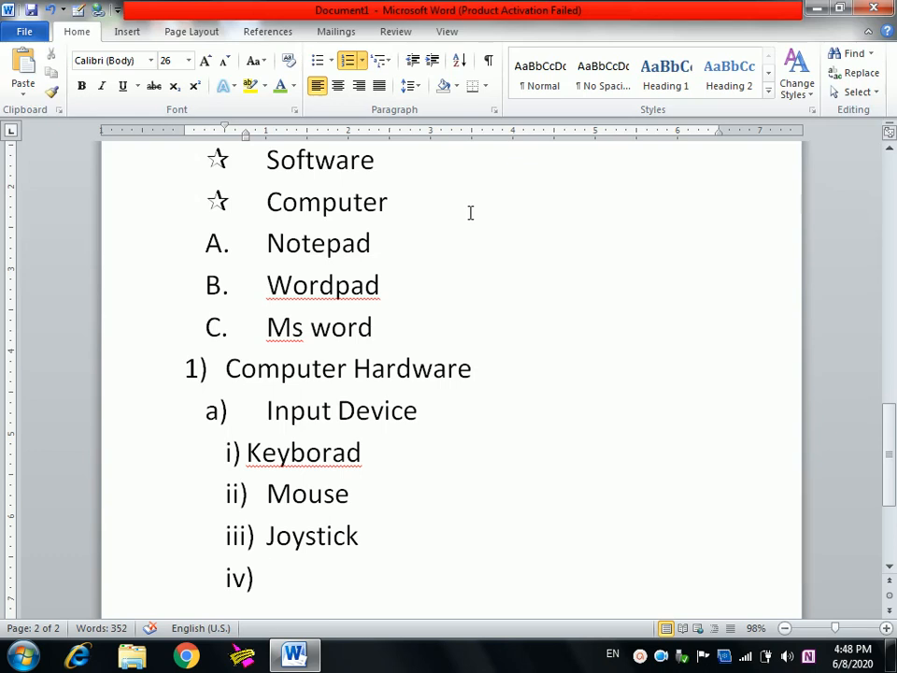
Step: Return to the second list level and enter Output Device as item b)
key(shift+Tab)
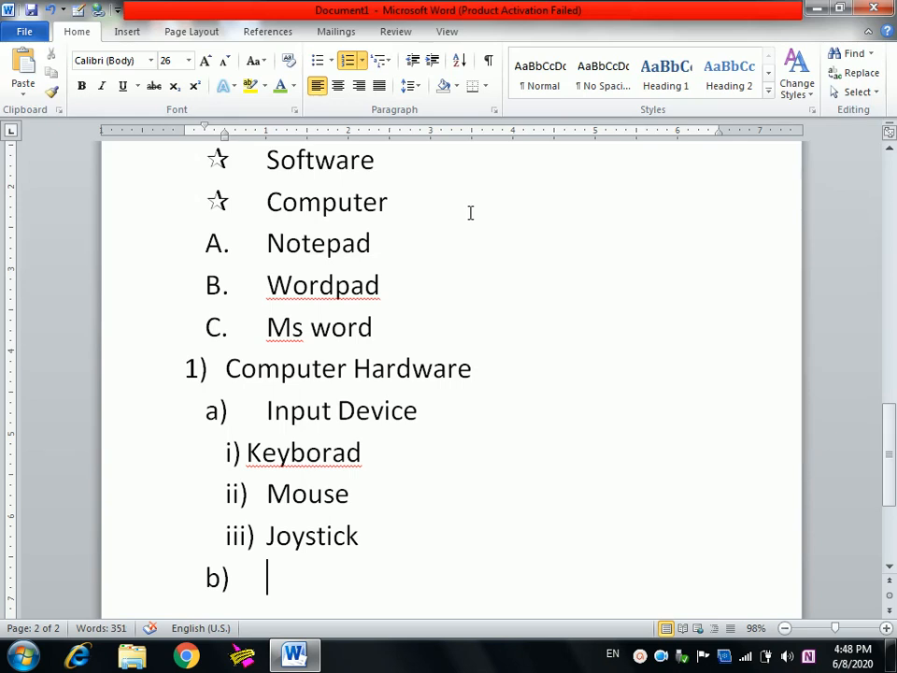
text(Ou)
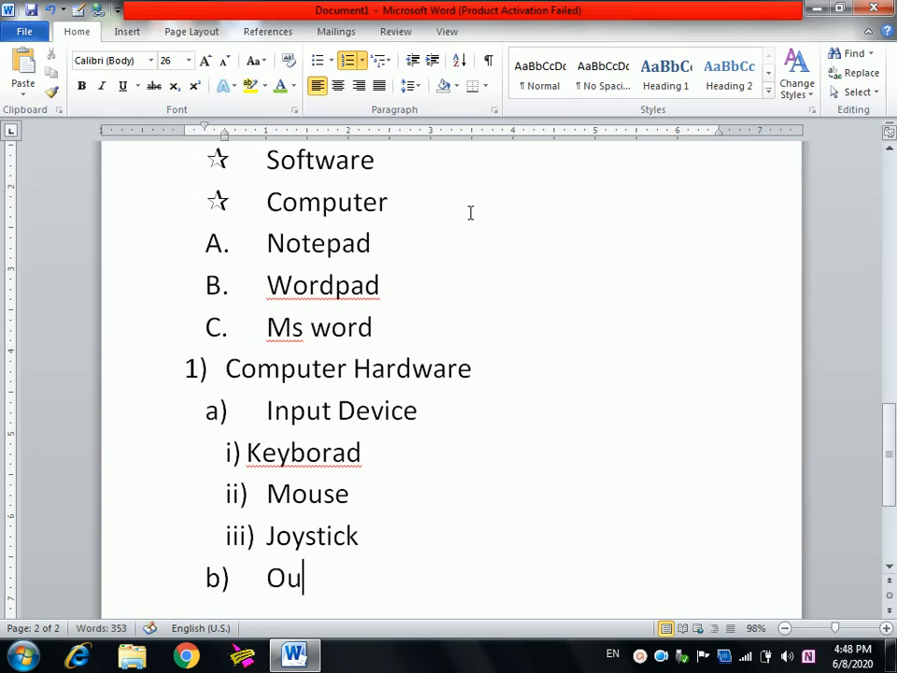
text(tput)
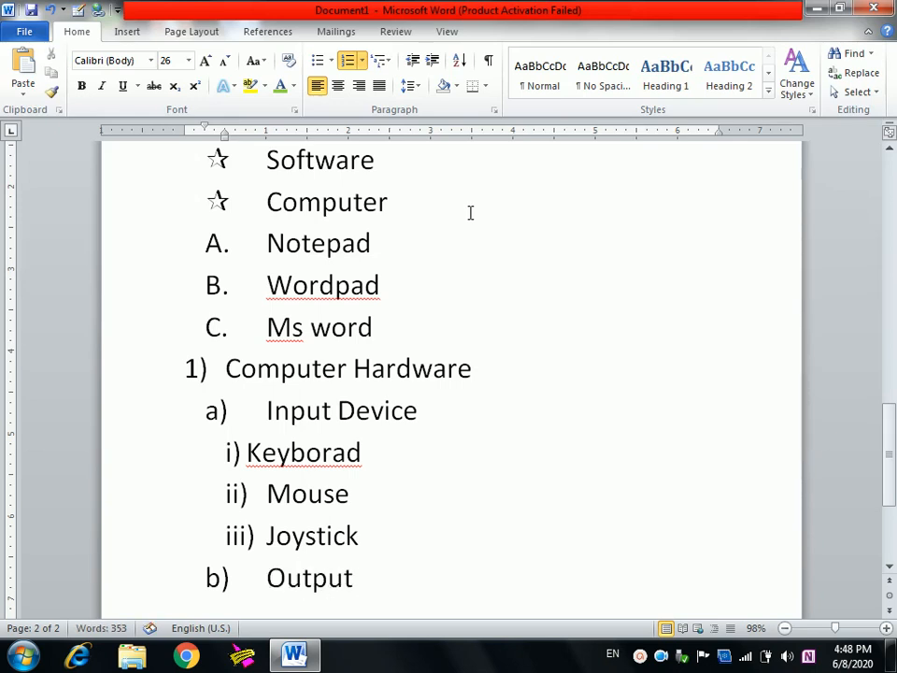
text( Device)
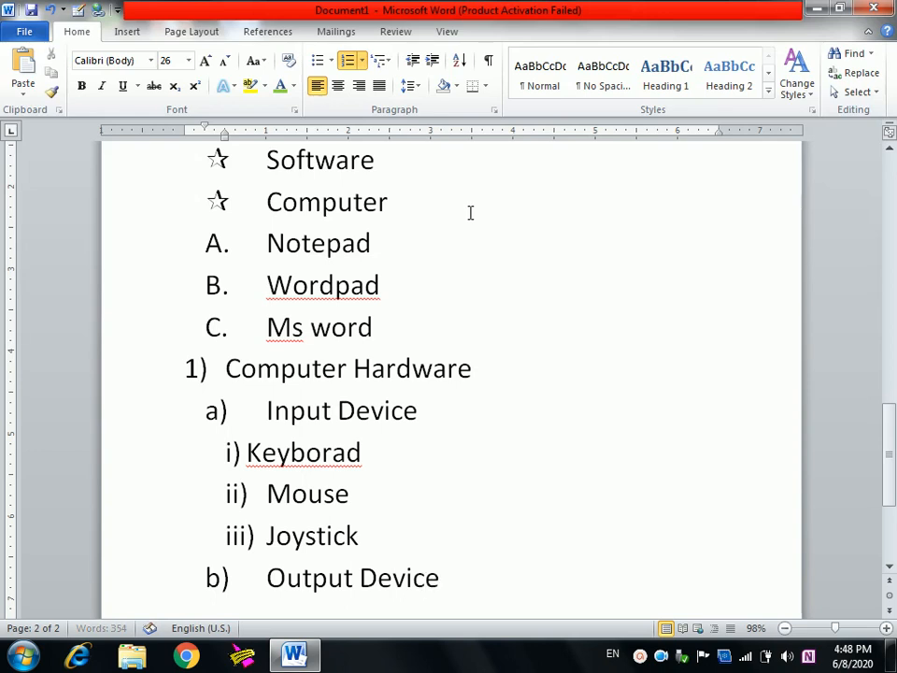
Step: Demote a new empty item below Output Device to the third level, promote it to the first level, and end the list
key(Return)
key(Tab)
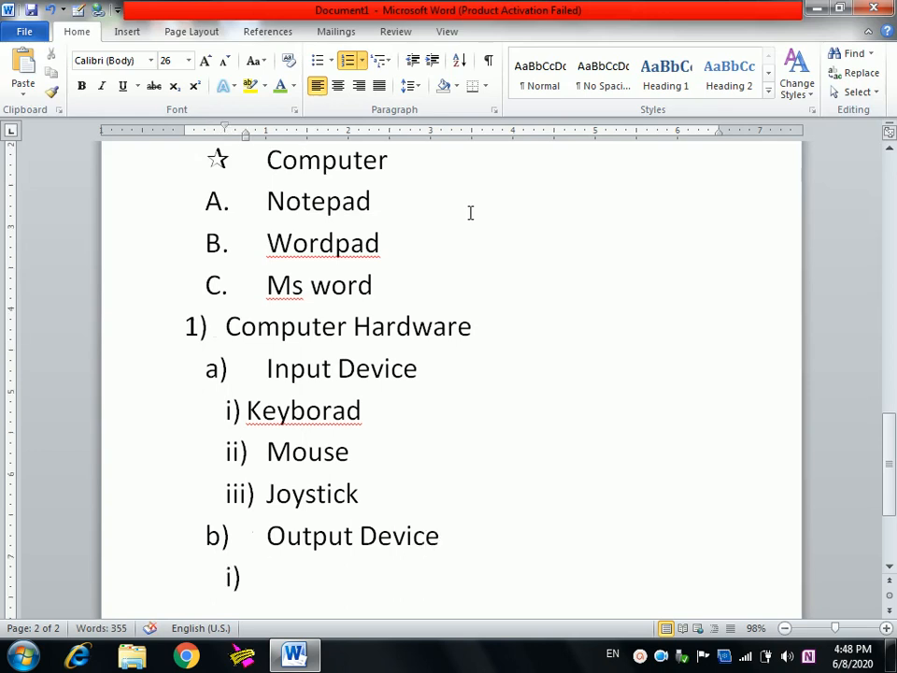
key(shift+Tab)
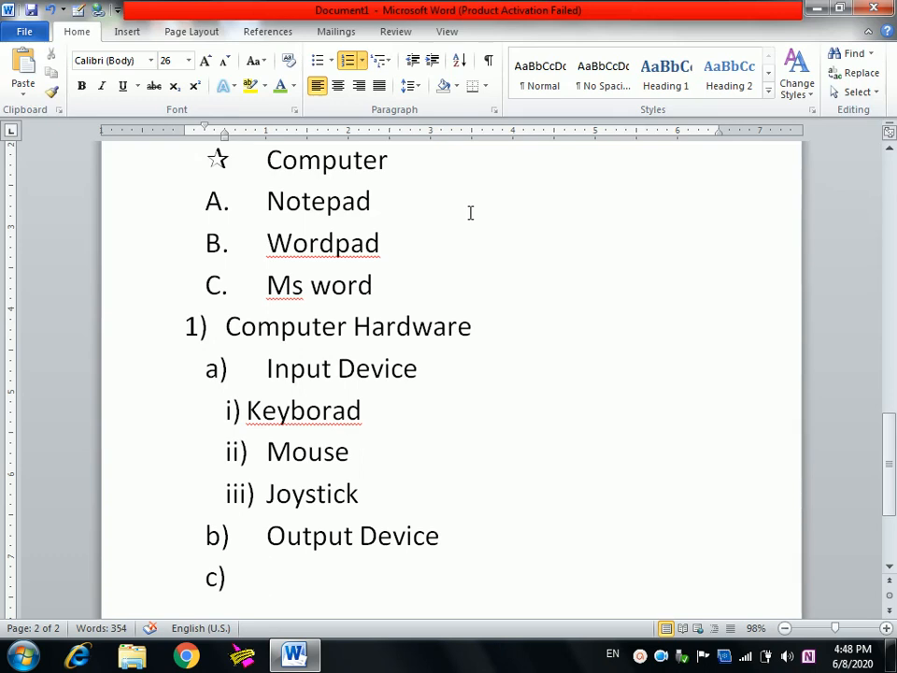
key(shift+Tab)
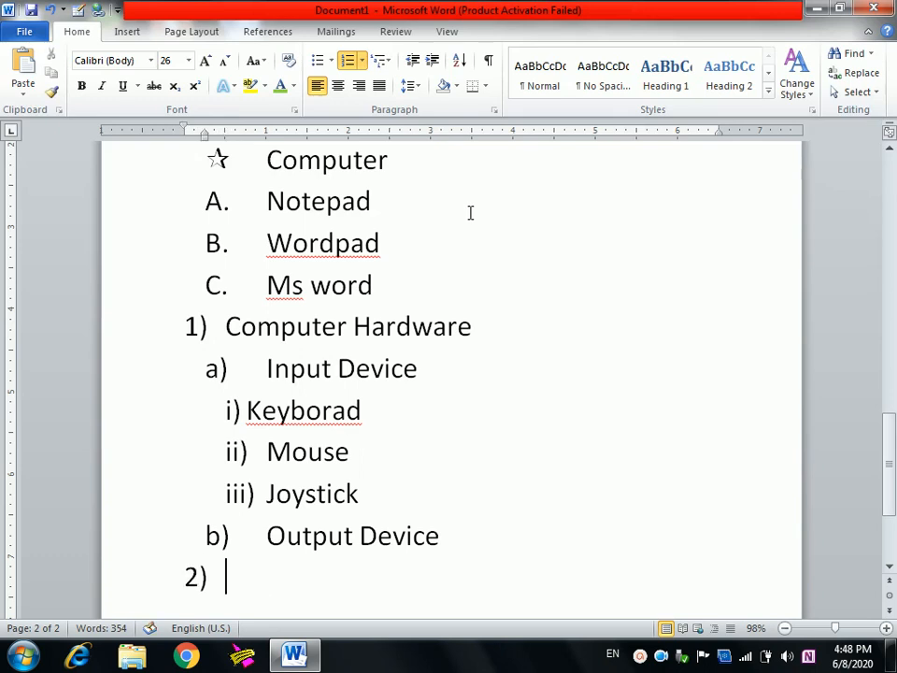
key(Return)
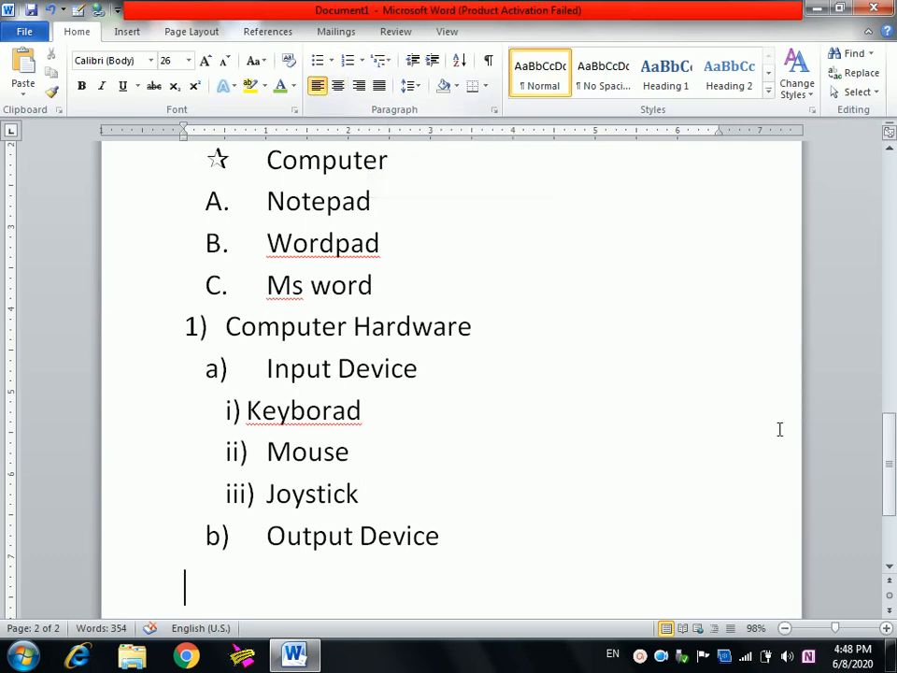
Step: Enter the title Computer Literacy on the blank line above the green heading on page 1
drag(890, 465, 875, 254)
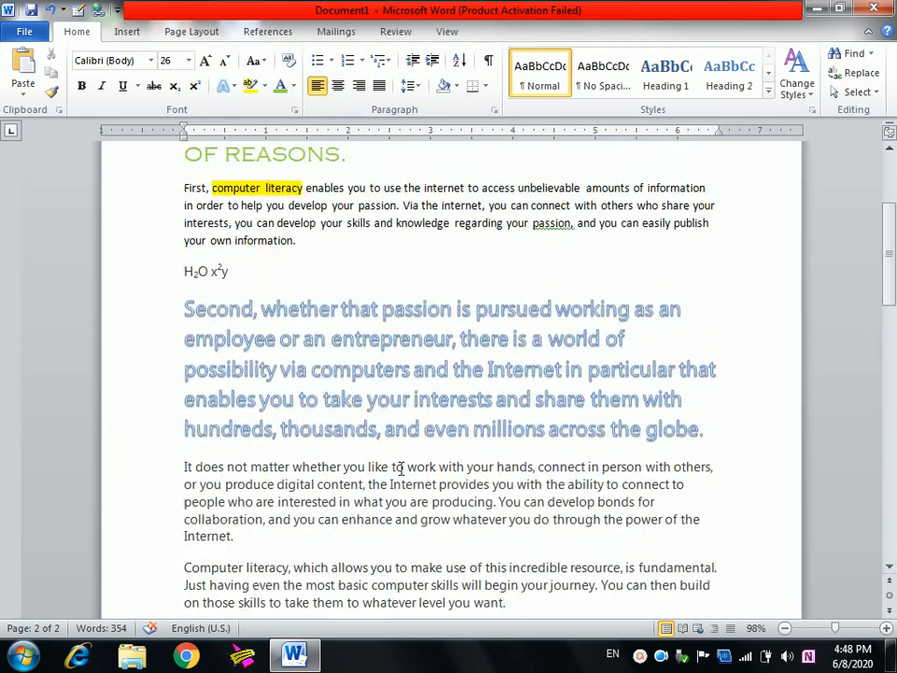
click(252, 482)
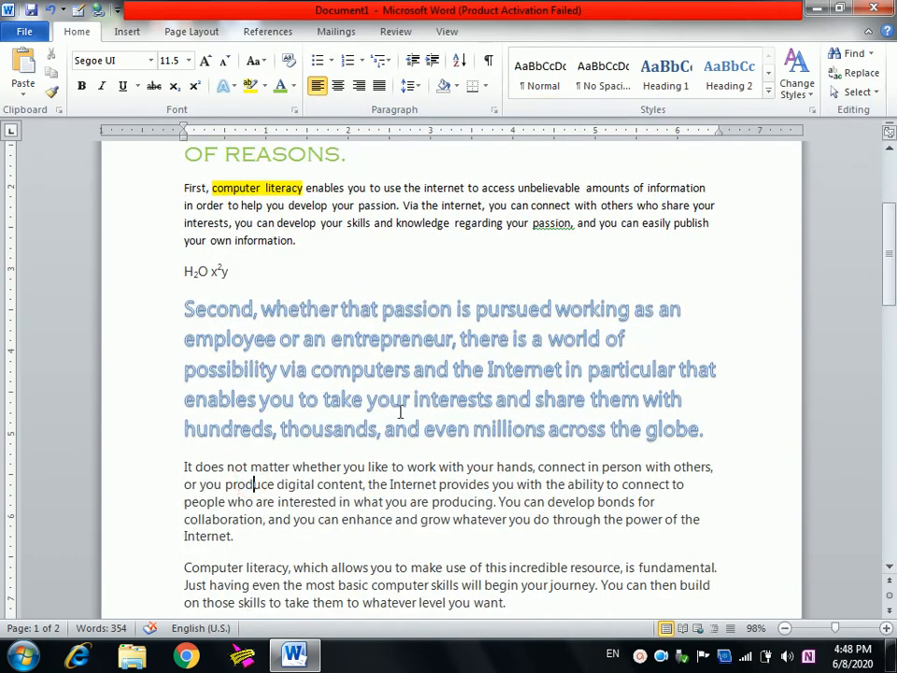
scroll(252, 484, up, 5)
click(374, 246)
text(Co)
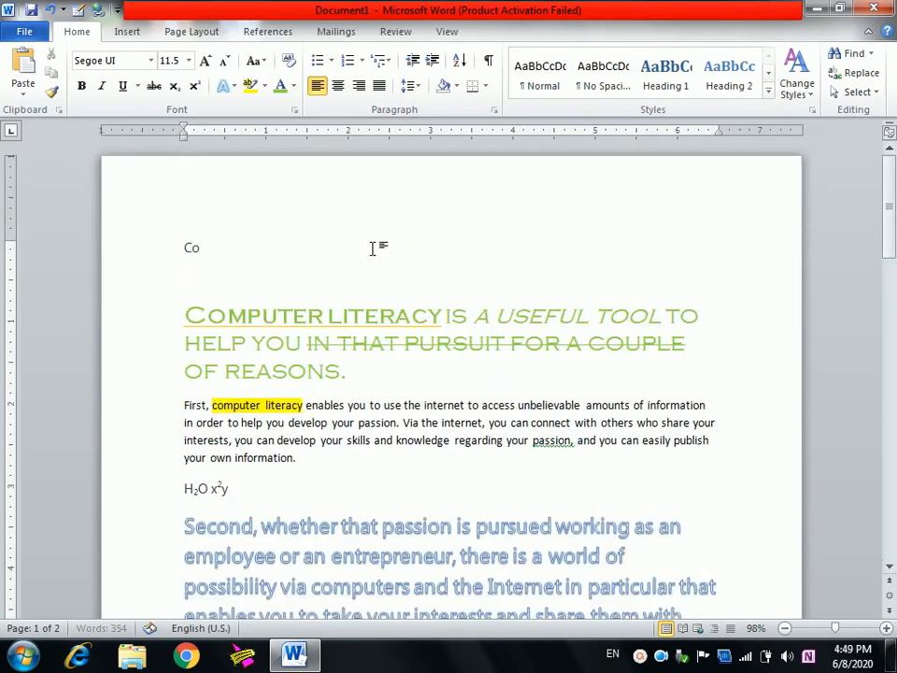
text(mputer Literacy)
Step: Try center alignment on the Computer Literacy title line and change it to right alignment
drag(312, 252, 176, 244)
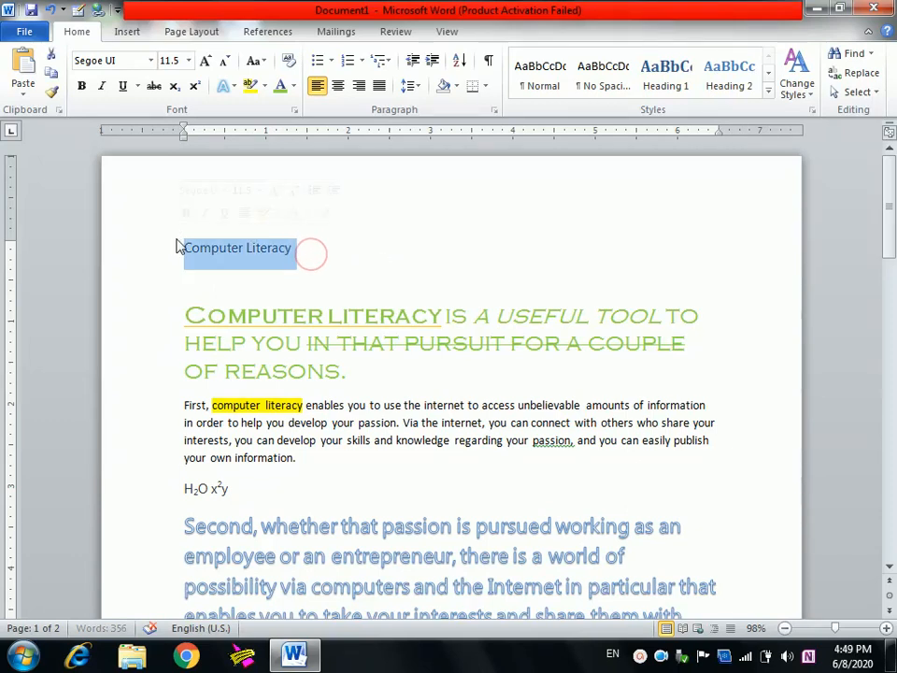
click(337, 86)
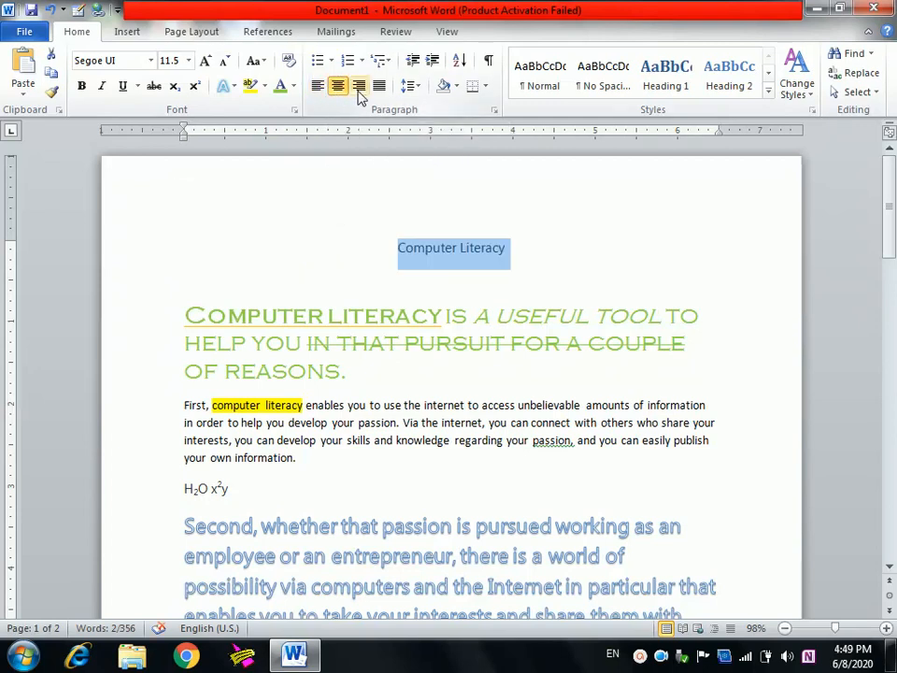
click(360, 94)
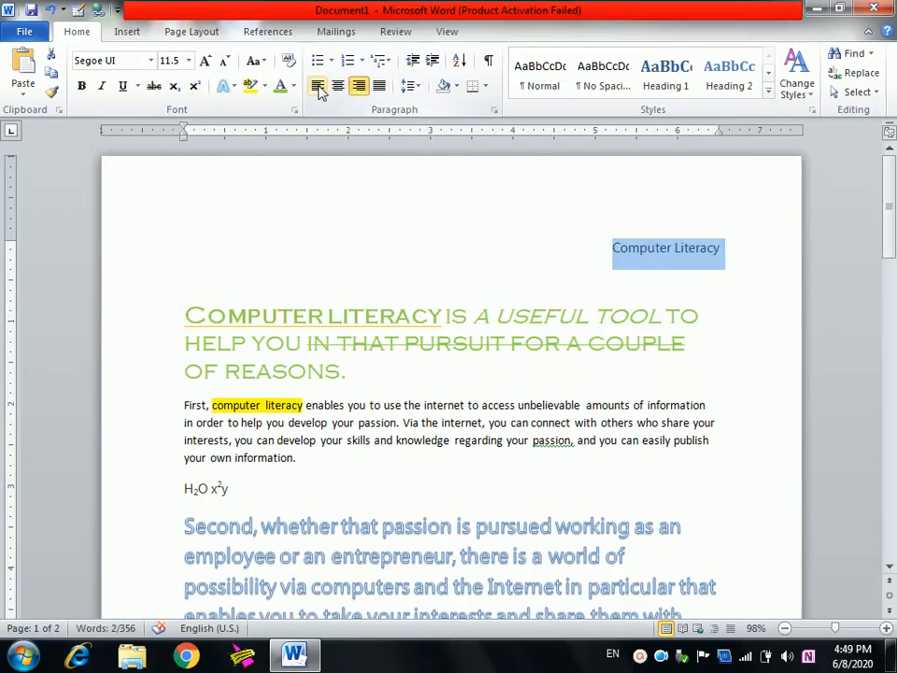
Step: Try left, center and right alignment on the Computer Literacy title line and set it back to left alignment
click(318, 88)
click(337, 88)
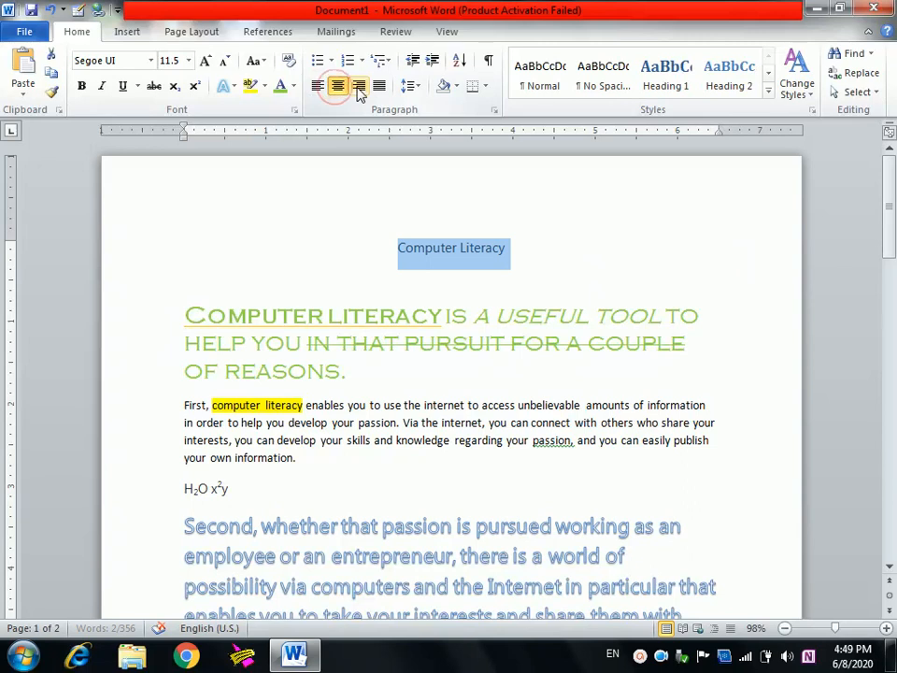
click(359, 89)
click(317, 87)
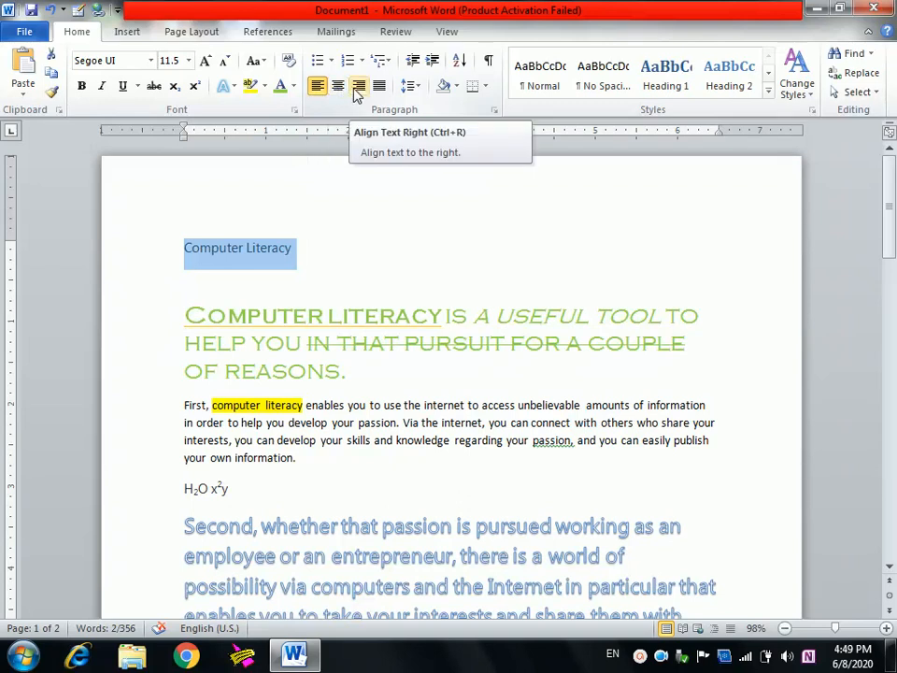
Step: Examine where the lines end along the right margin in the paragraphs beginning First and Second
click(333, 422)
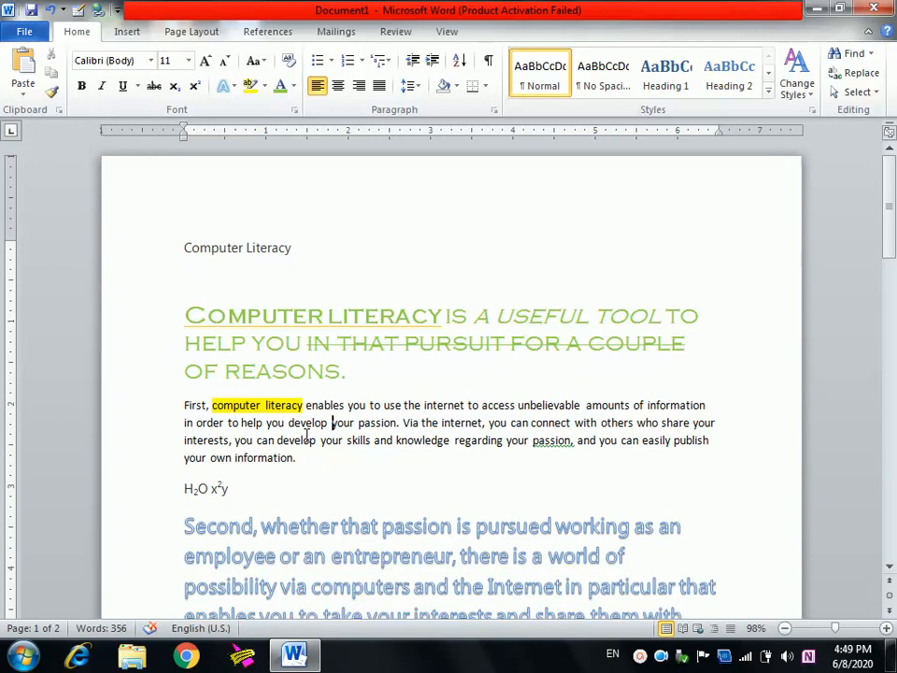
click(708, 405)
click(714, 423)
click(709, 440)
drag(893, 232, 892, 250)
click(683, 372)
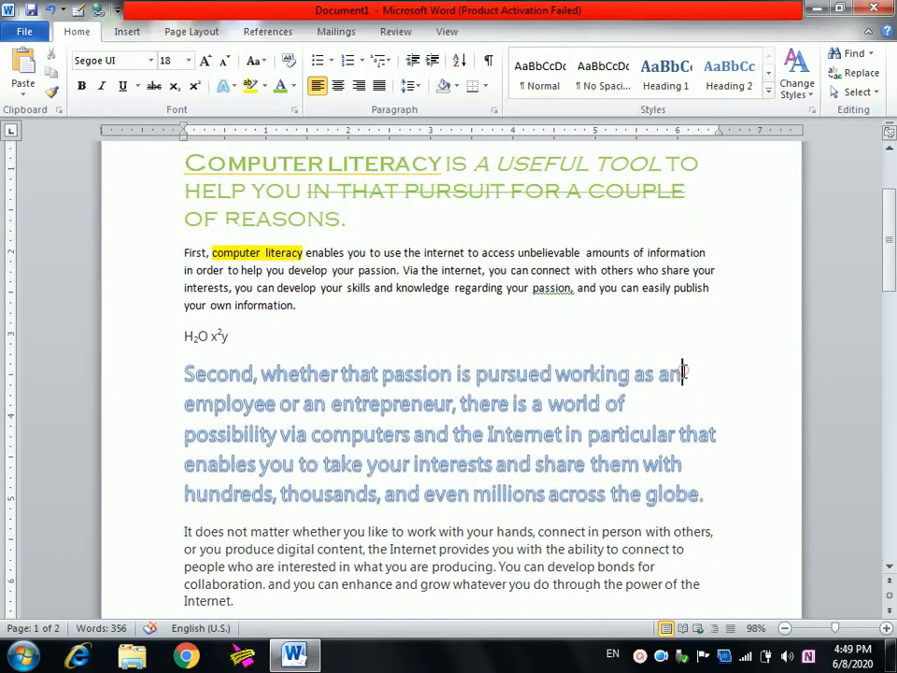
click(622, 401)
click(718, 434)
click(685, 464)
Step: Justify the large blue paragraph beginning Second
drag(187, 373, 361, 417)
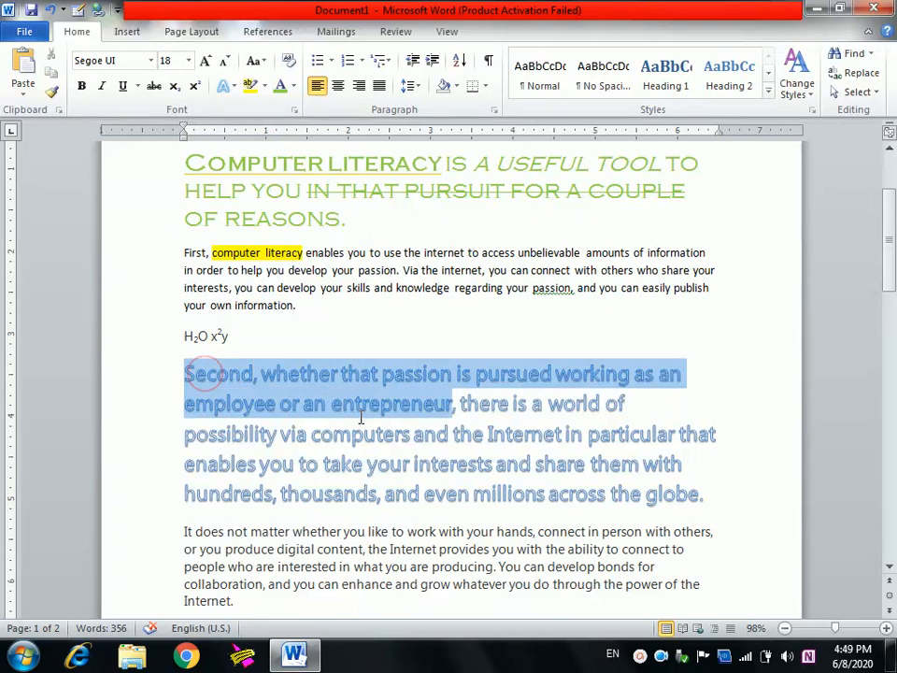
click(361, 418)
click(190, 372)
drag(194, 372, 739, 509)
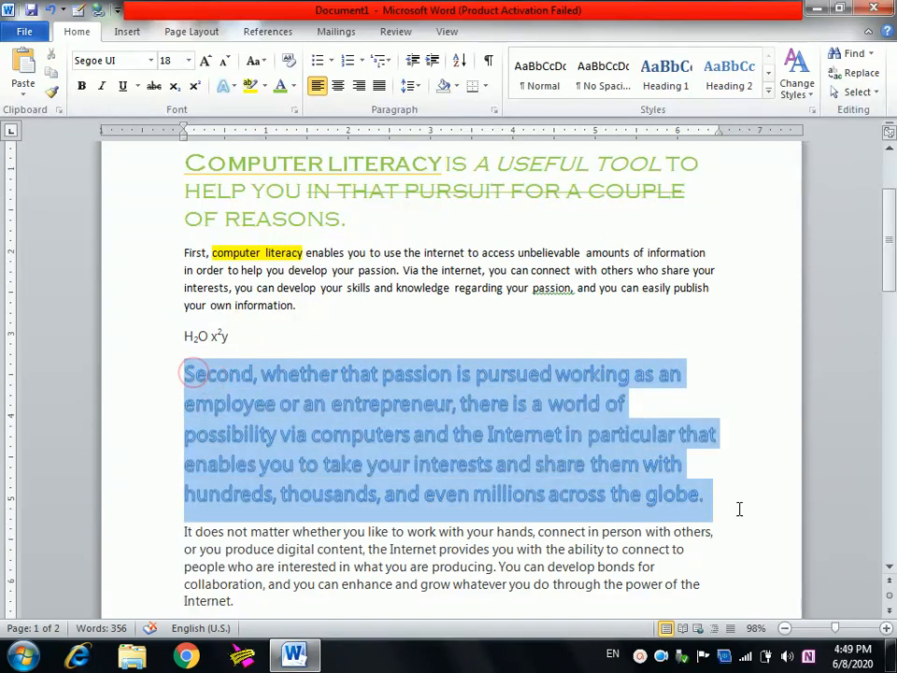
click(379, 85)
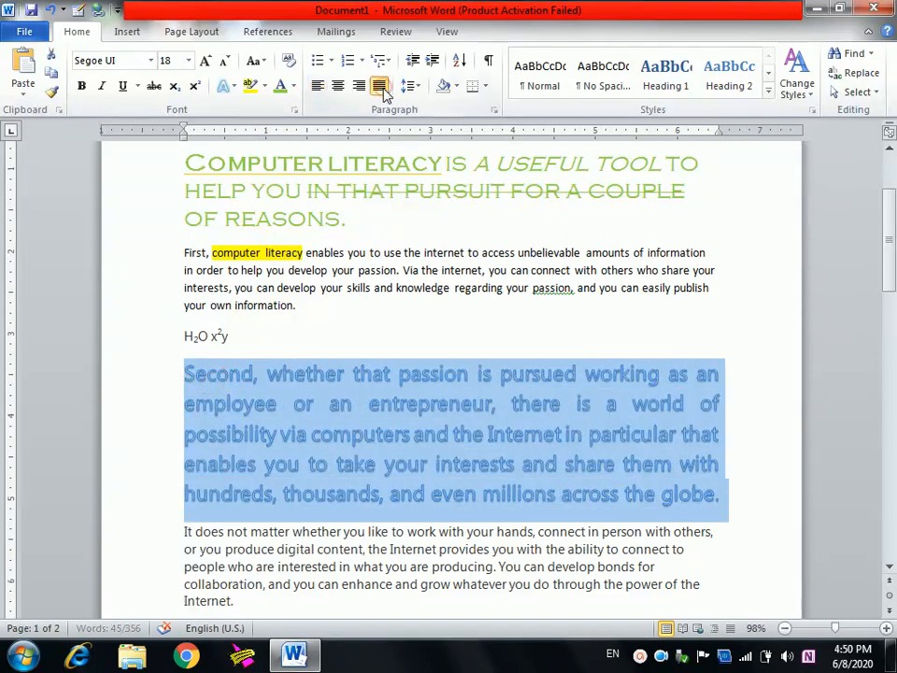
click(689, 434)
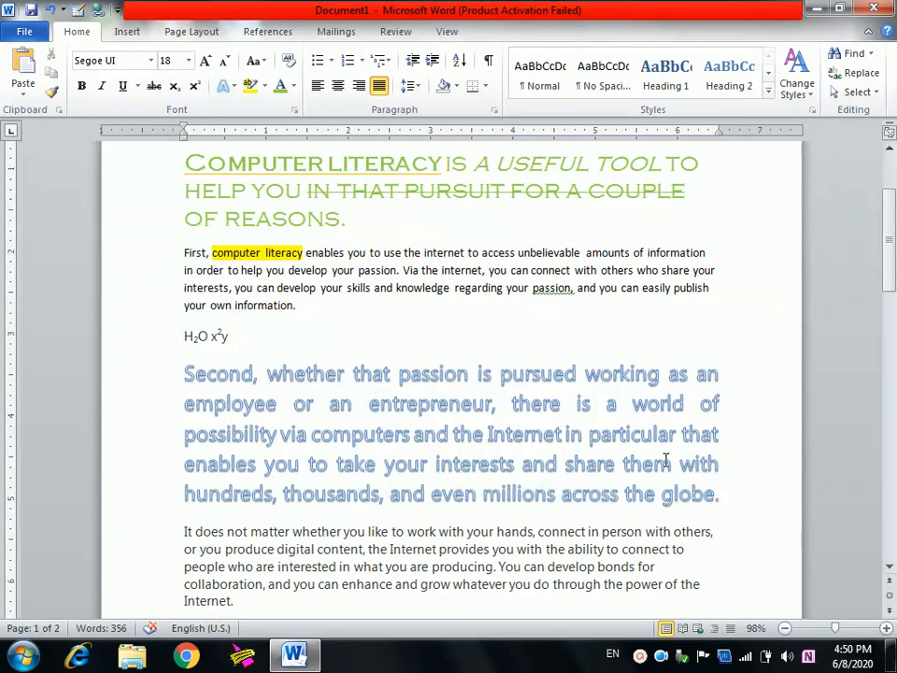
Step: Try 2.5 line spacing on the formula line and the paragraph beginning Second, and change it to 1.15
drag(163, 400, 193, 506)
click(423, 85)
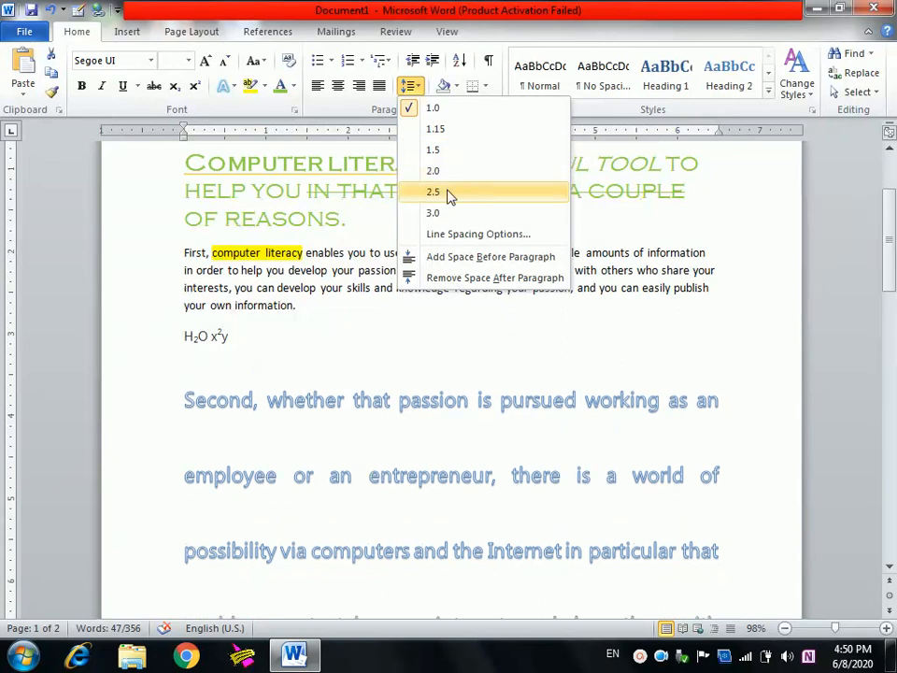
click(447, 193)
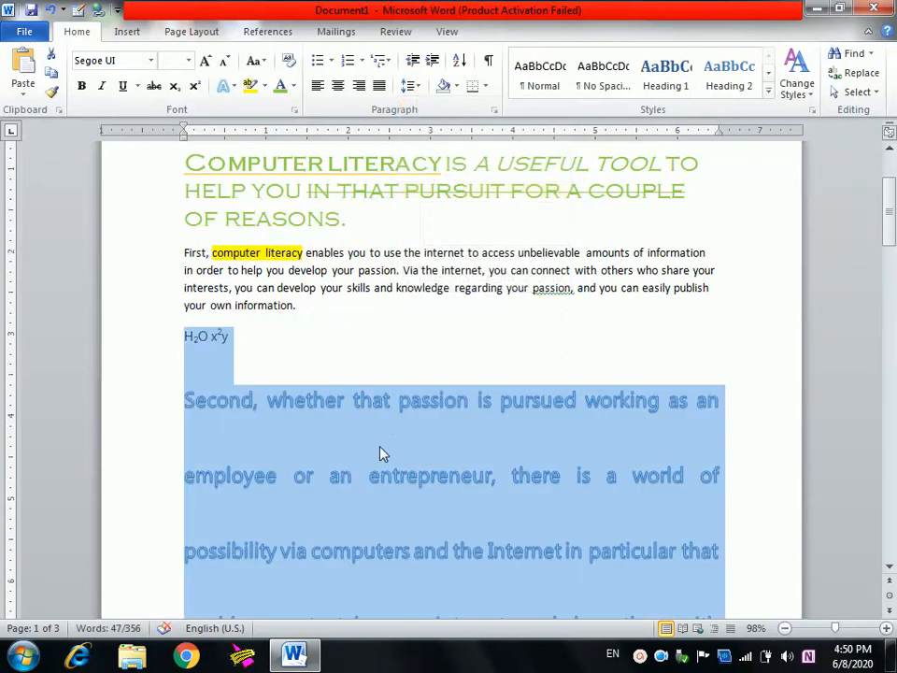
click(409, 86)
click(431, 129)
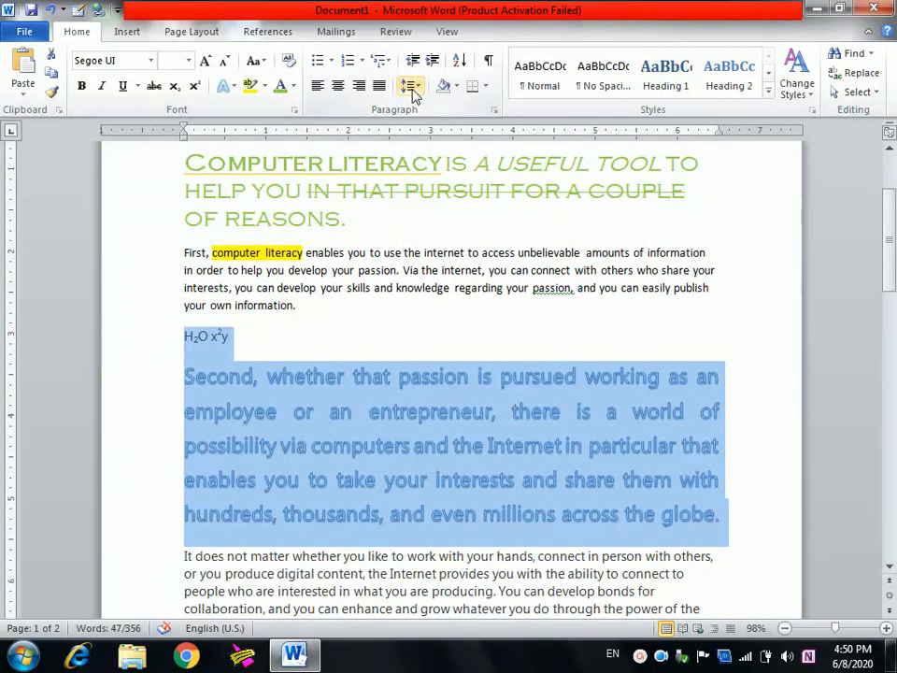
click(396, 411)
Step: Try increasing the left indent of the paragraph beginning First and decrease it back to the margin
click(363, 270)
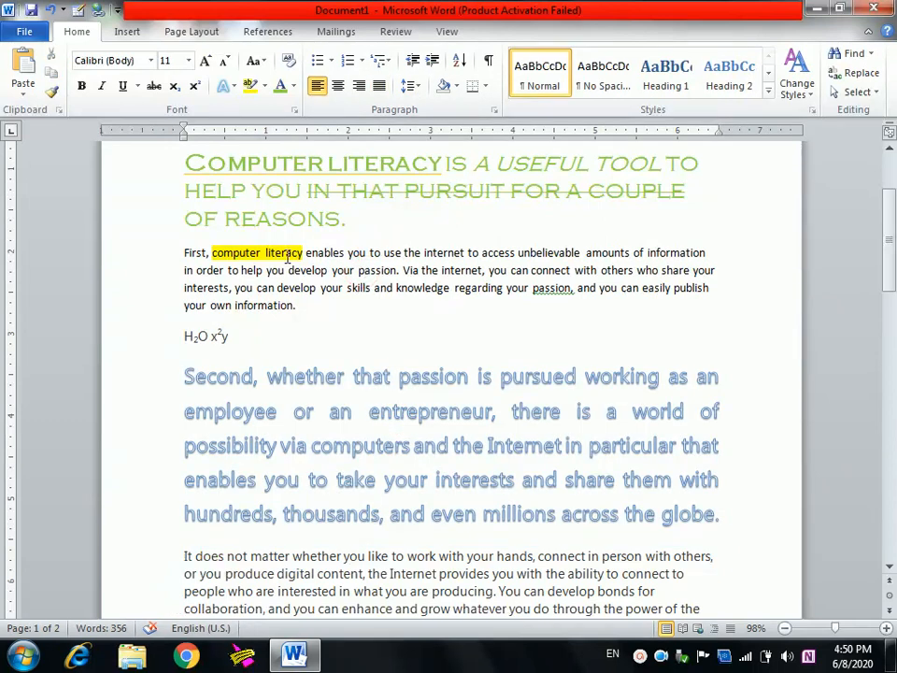
click(432, 64)
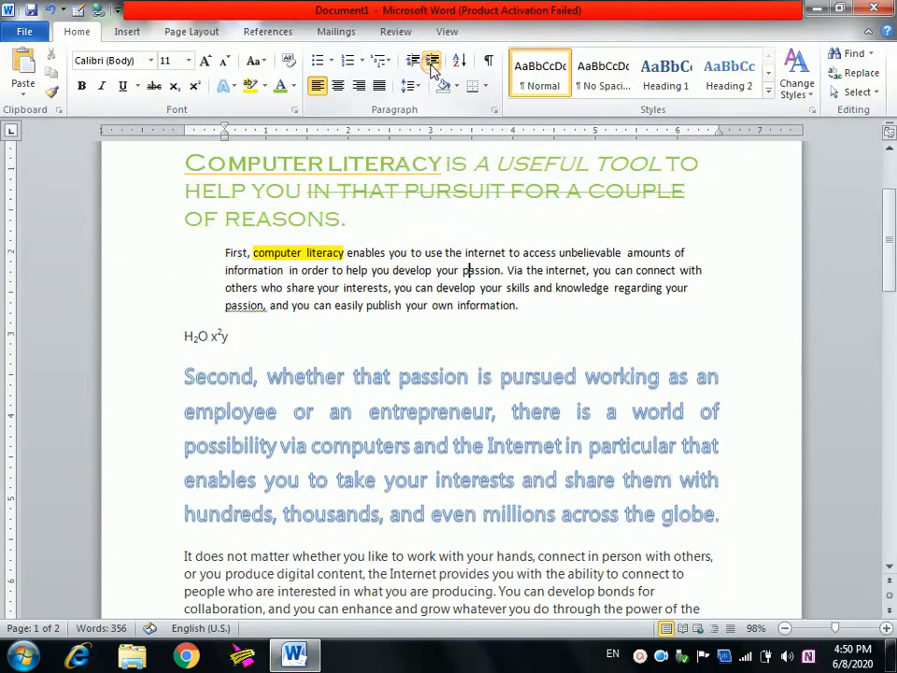
click(431, 65)
click(432, 65)
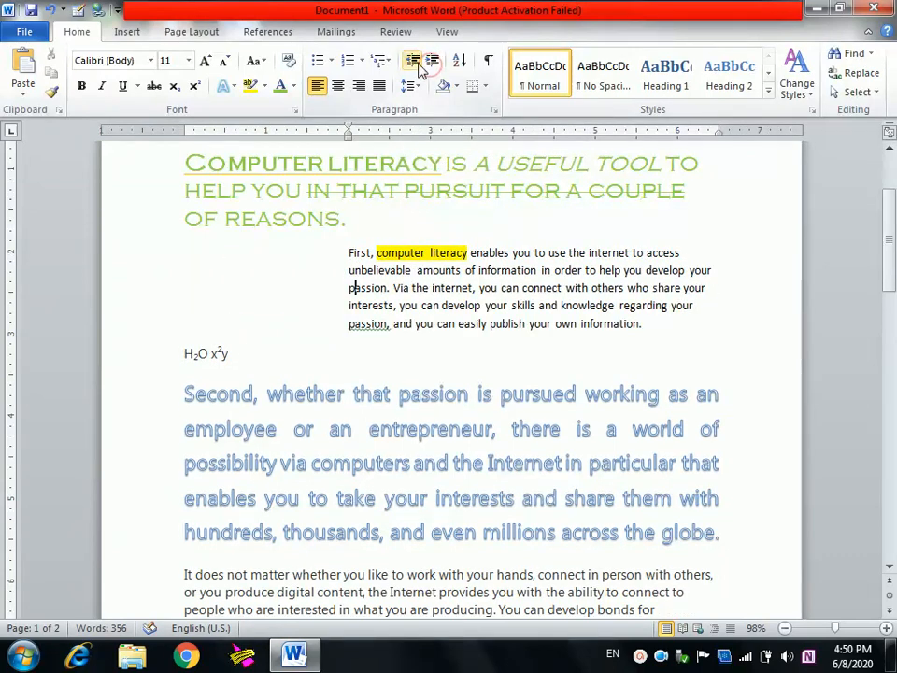
click(413, 64)
click(413, 65)
click(414, 64)
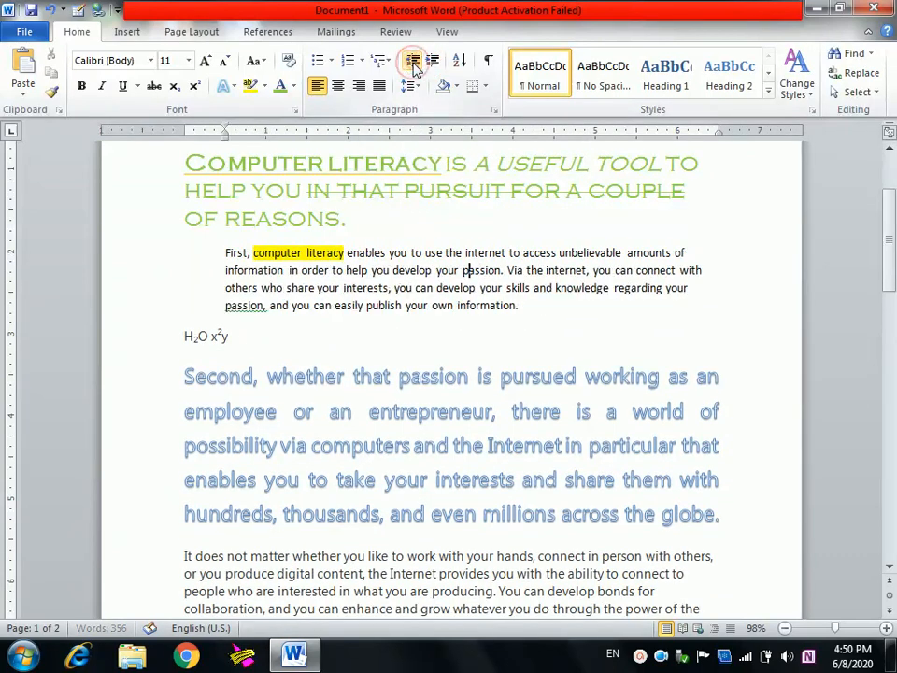
click(413, 65)
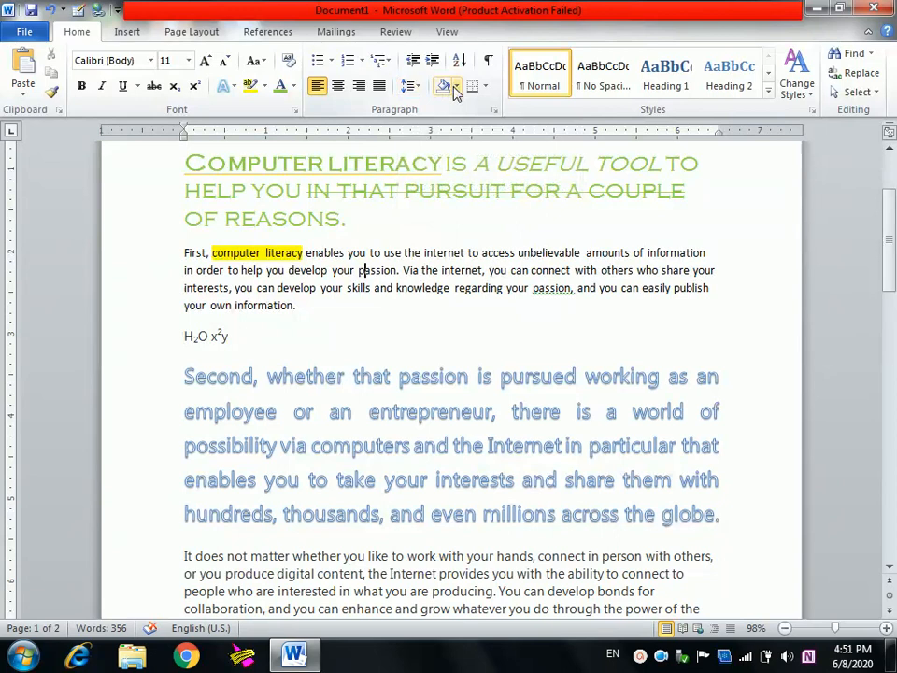
Step: Shade the paragraph beginning First light purple and the paragraph beginning Second light olive green
click(456, 89)
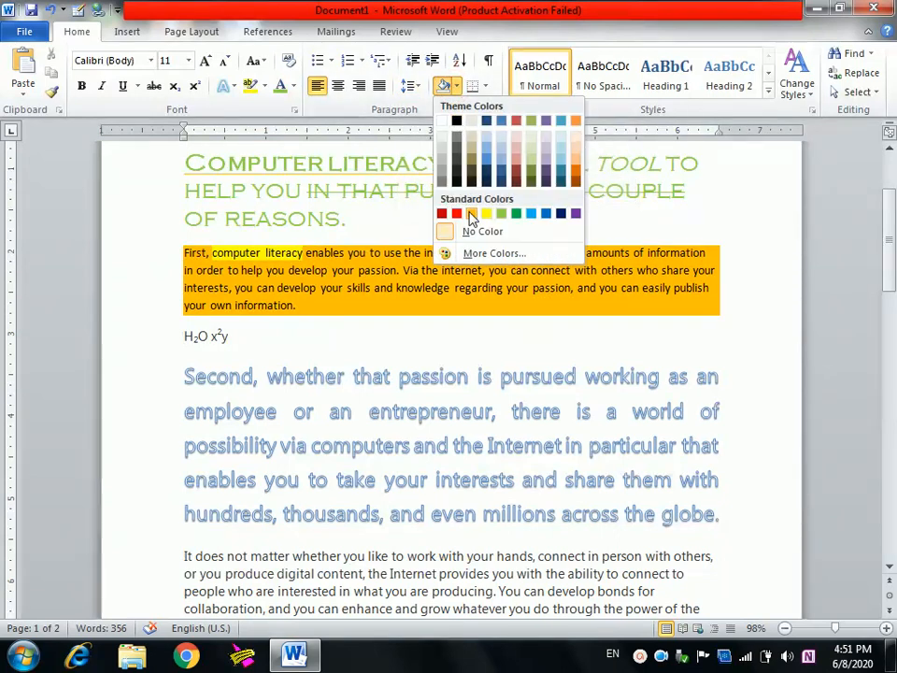
click(542, 145)
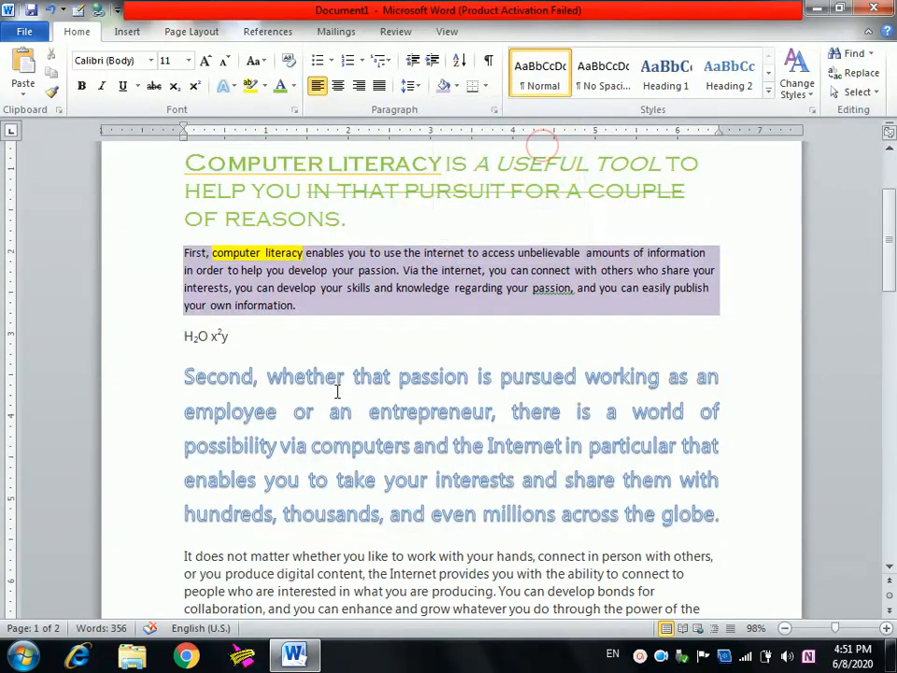
click(332, 376)
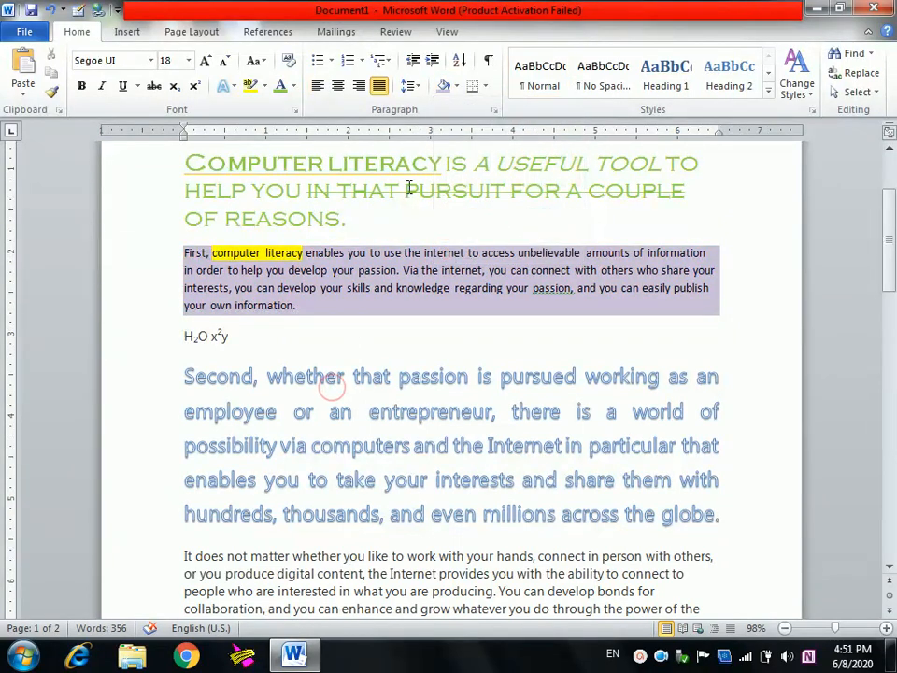
click(455, 86)
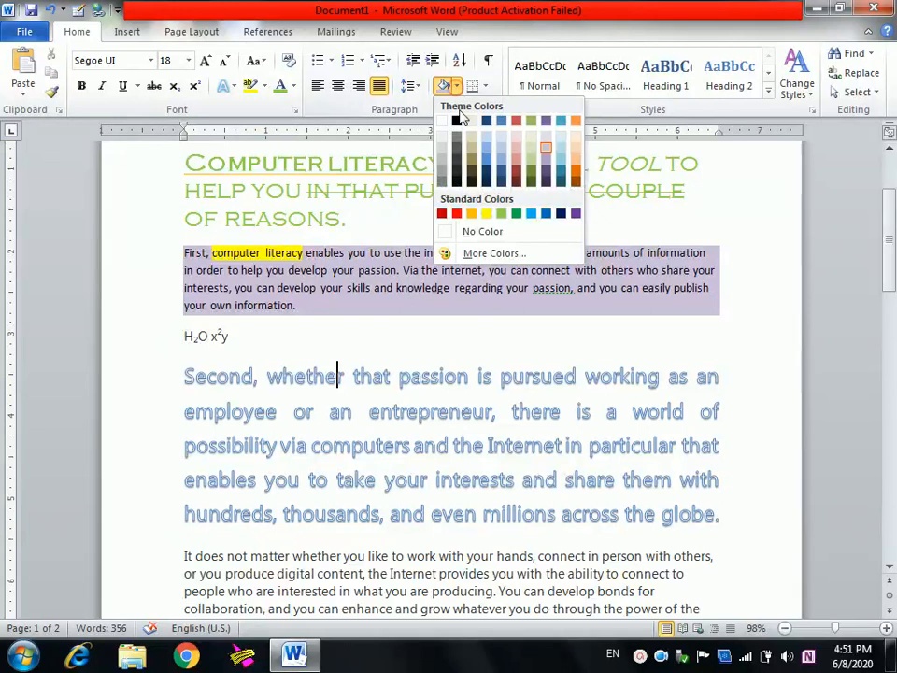
click(531, 141)
click(358, 573)
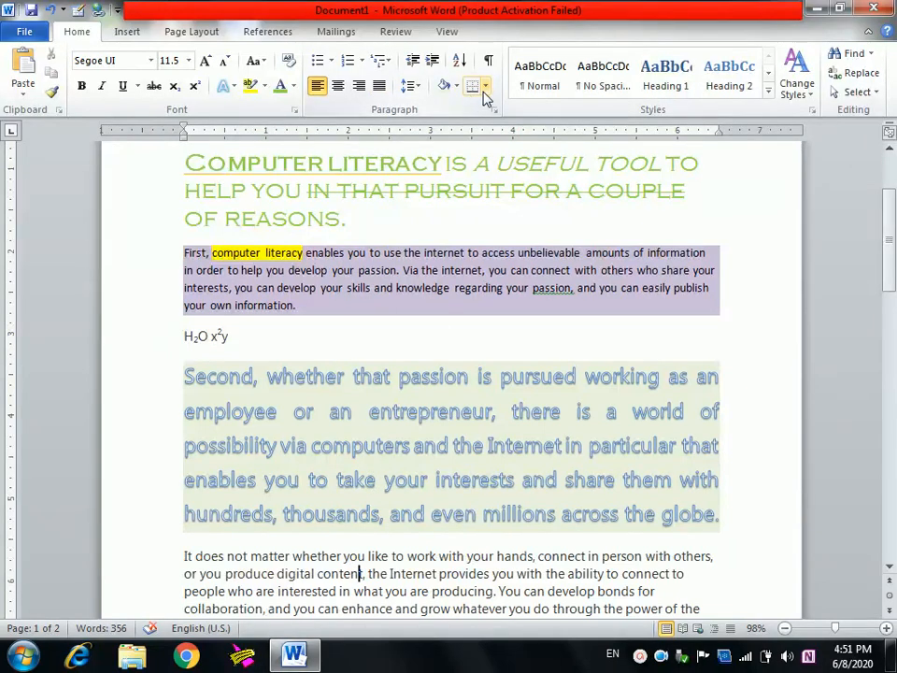
click(120, 34)
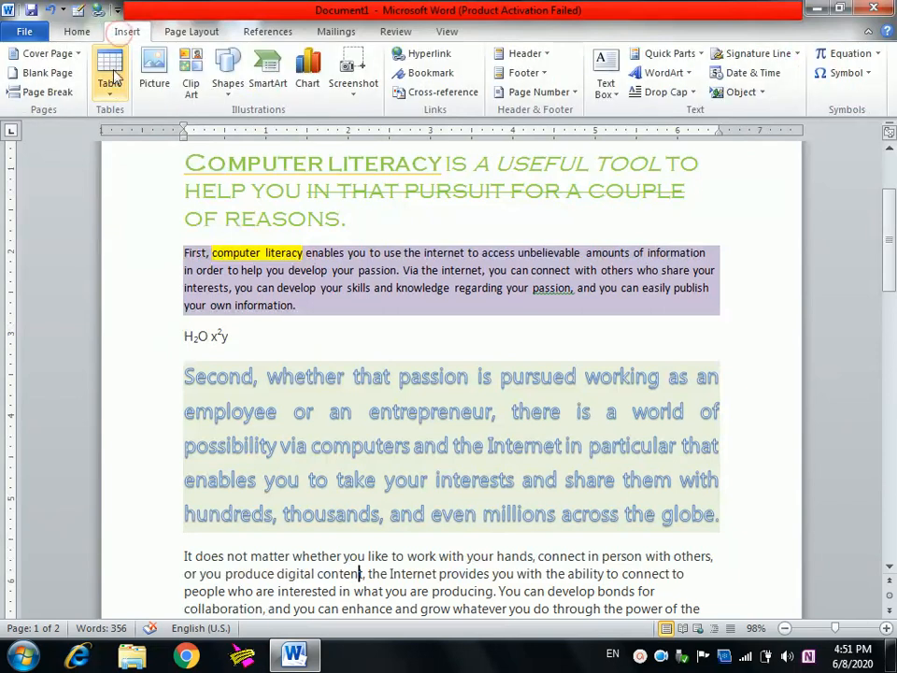
click(79, 38)
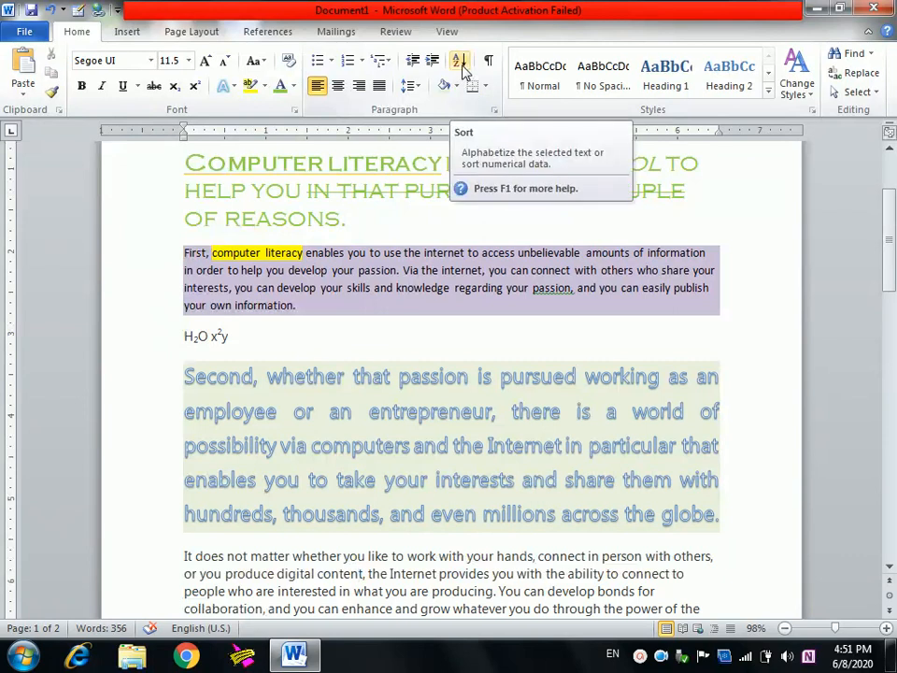
Step: Start a new page after the multilevel list at the end of the document
drag(893, 230, 894, 486)
click(368, 474)
key(Return)
key(ctrl+Return)
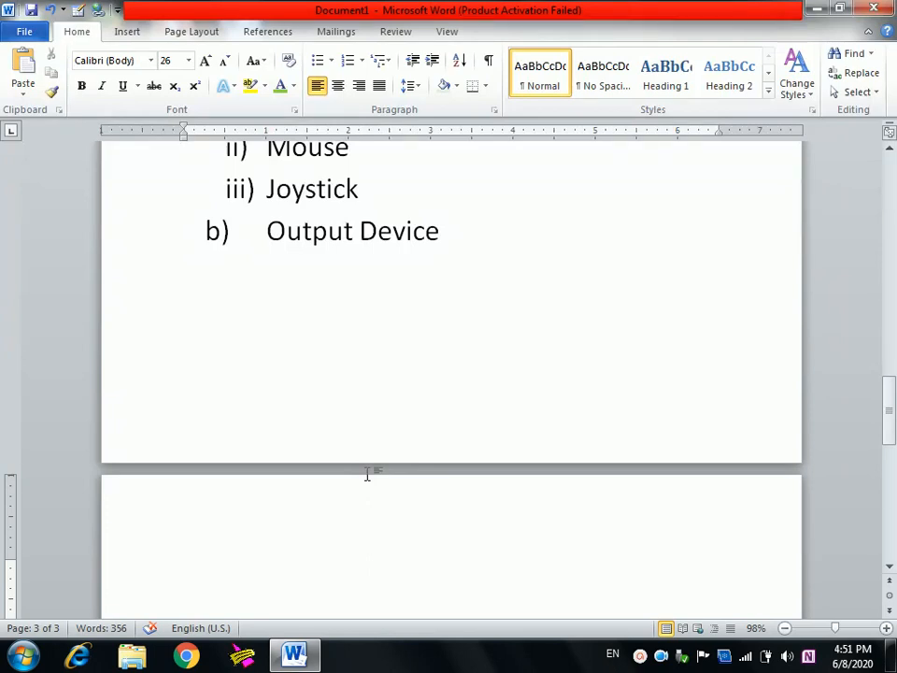
Step: Enter four sample first names in non-alphabetical order on separate lines of the new page
text(naman)
key(Return)
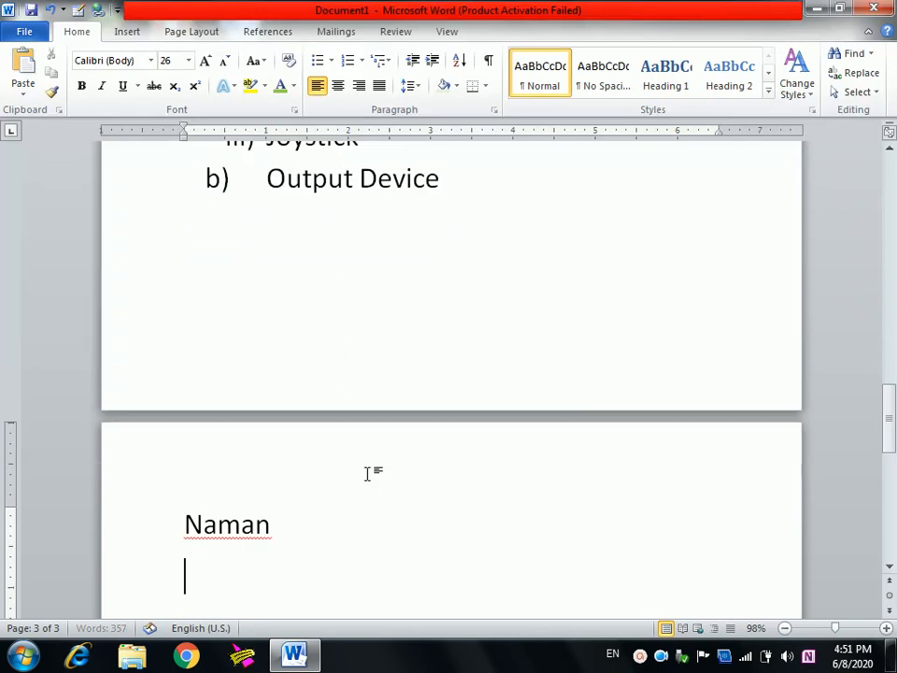
text(kiran)
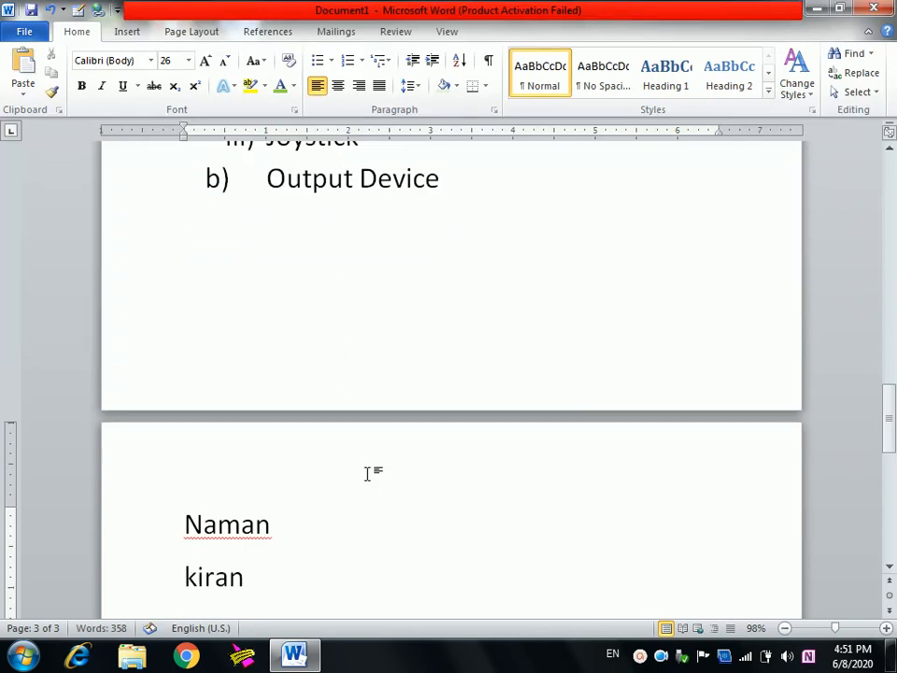
key(Return)
text(prakash)
key(Return)
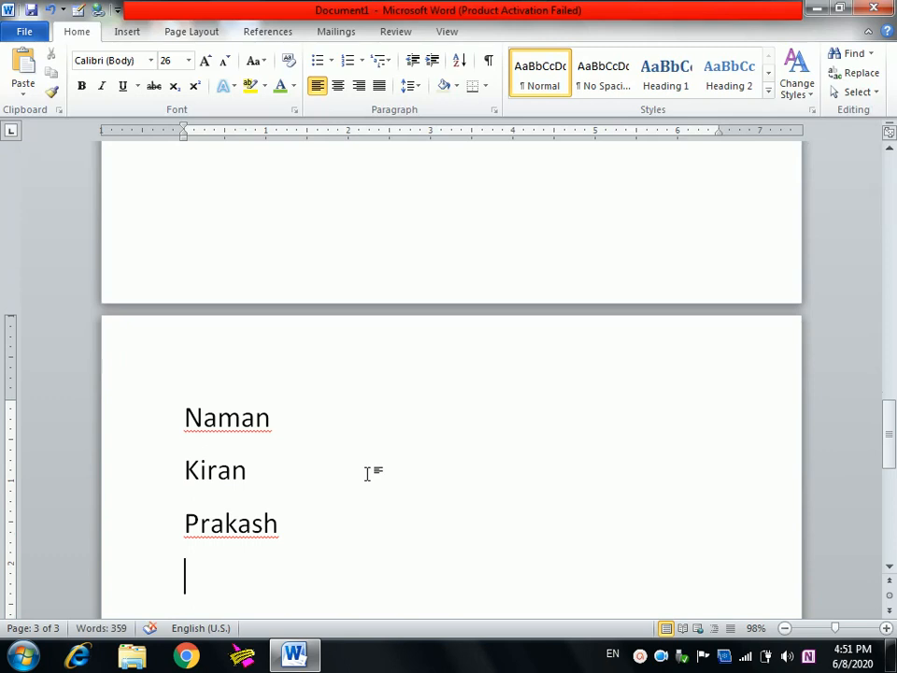
text(namita)
key(Return)
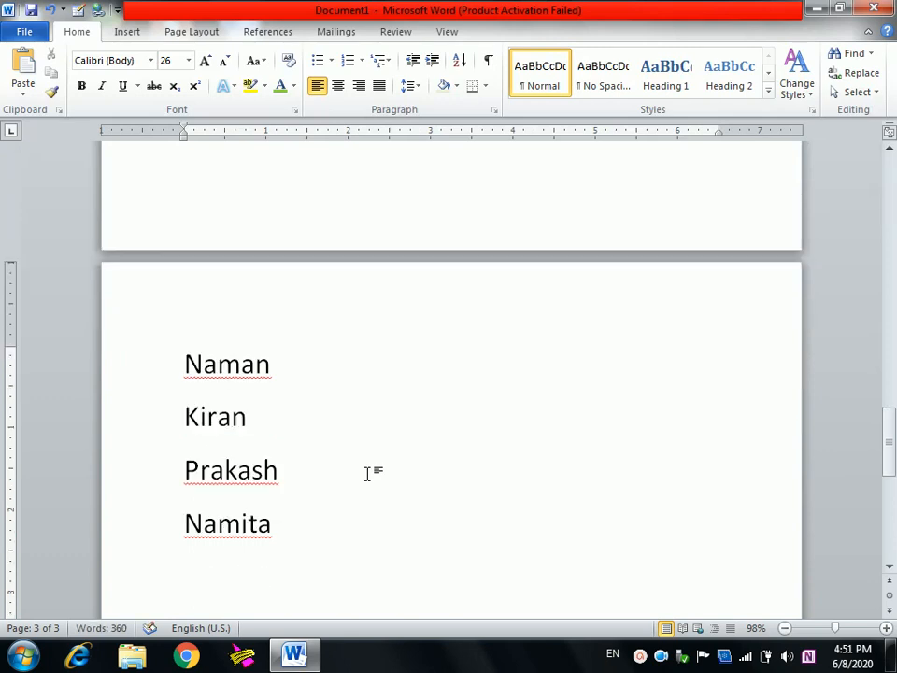
Step: Add two more first names below the four existing ones, each on its own line
text(arik)
key(Return)
text(nay)
key(BackSpace)
key(BackSpace)
key(BackSpace)
text(navya)
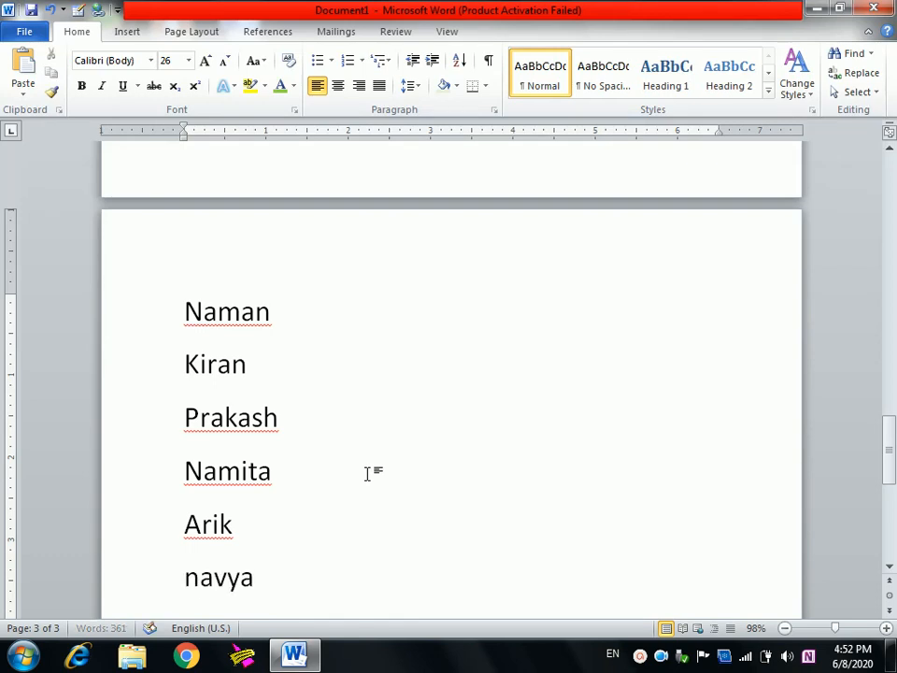
key(Return)
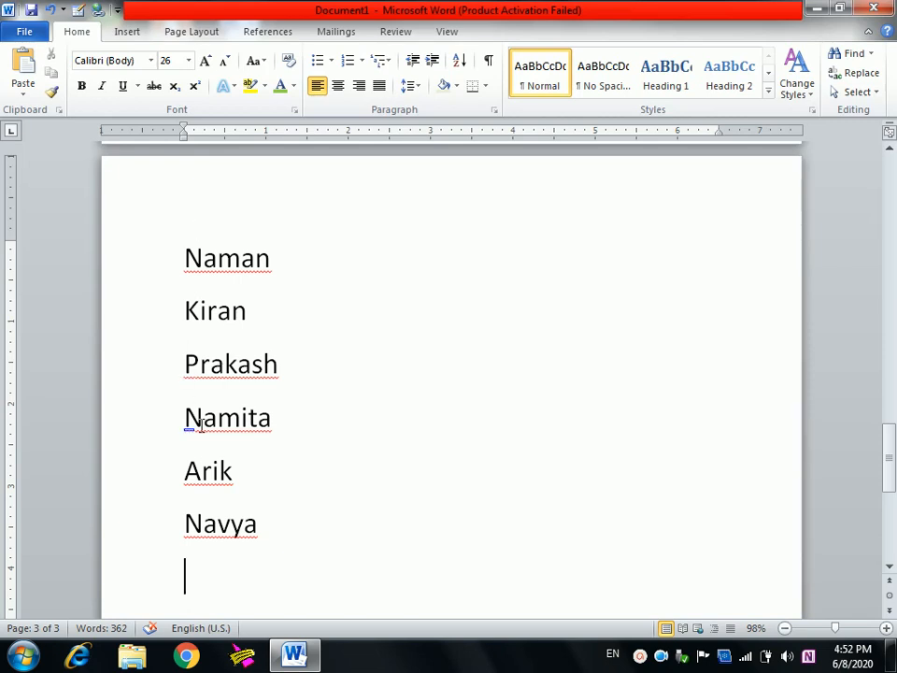
Step: Sort the six first names by paragraph text in ascending order
drag(170, 256, 186, 530)
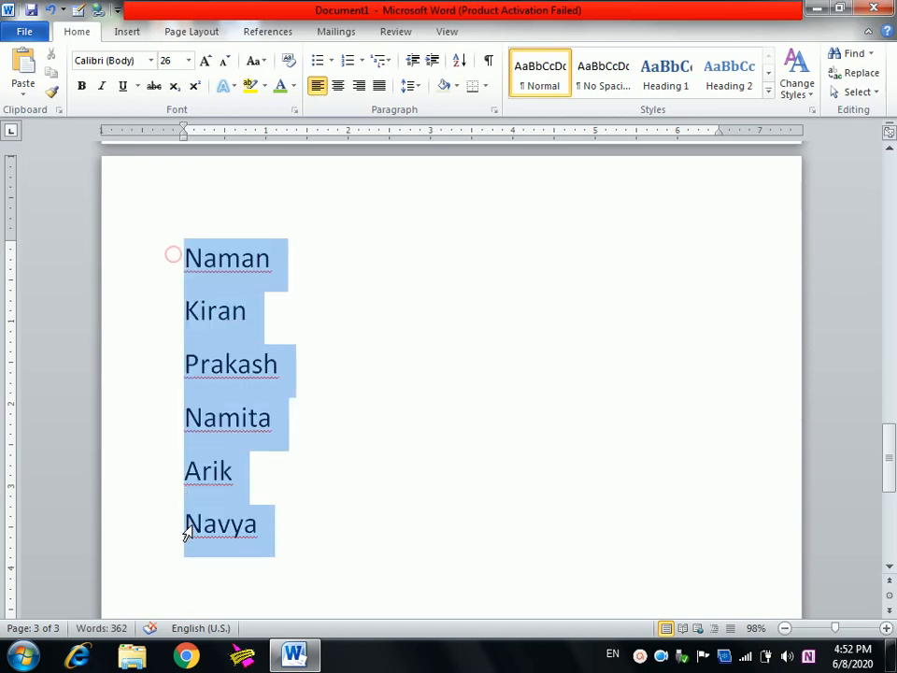
click(459, 60)
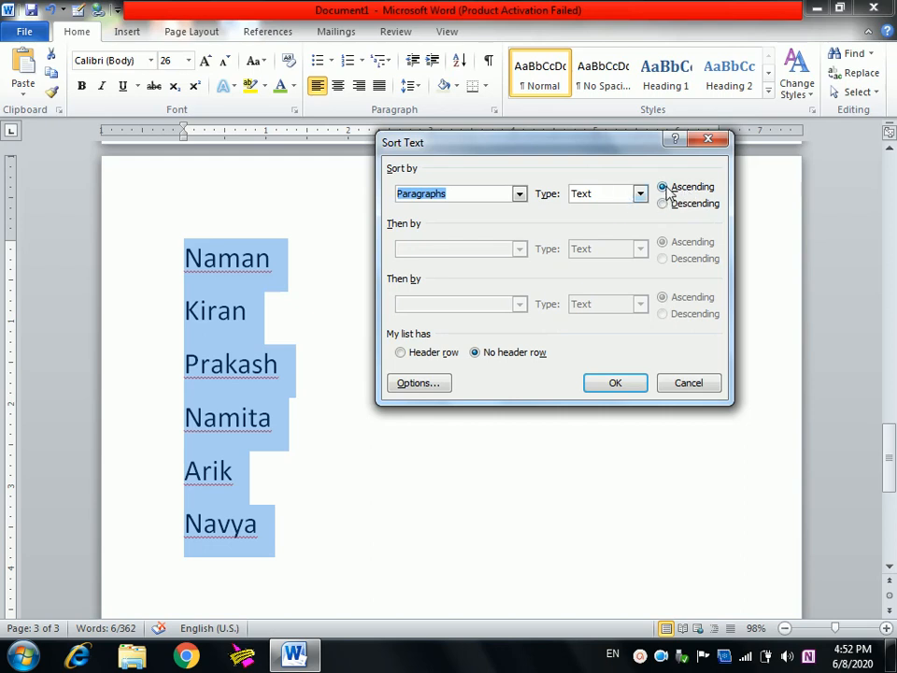
click(666, 204)
click(666, 191)
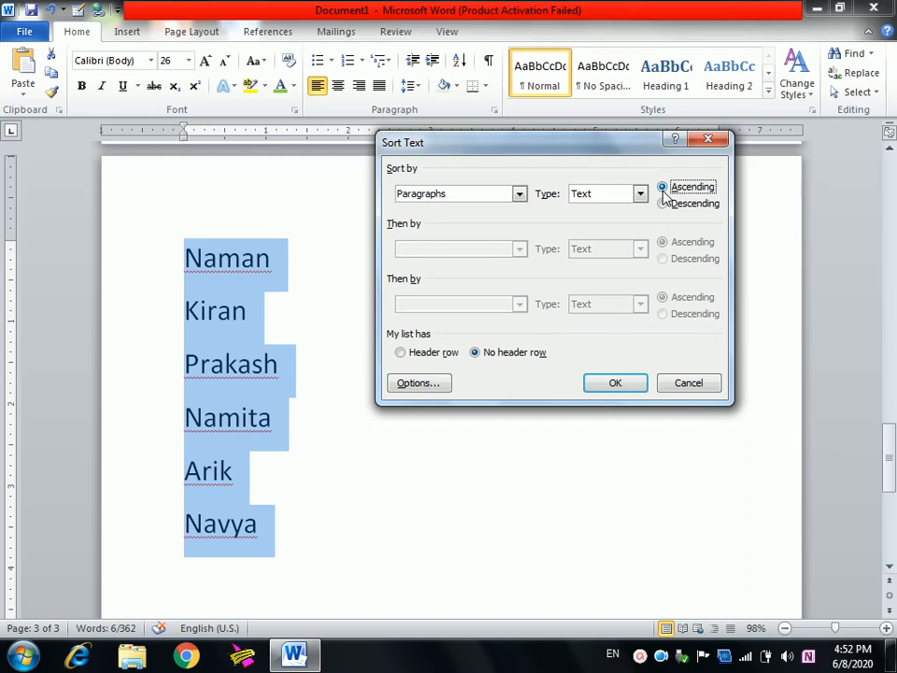
click(627, 388)
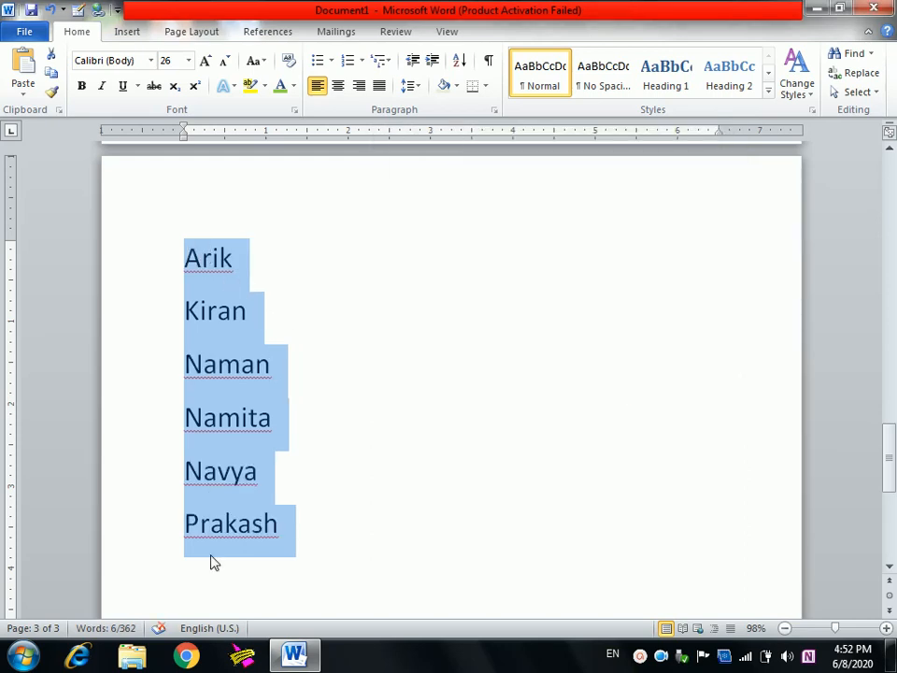
Step: Sort the six first names by paragraph text in descending order
click(459, 60)
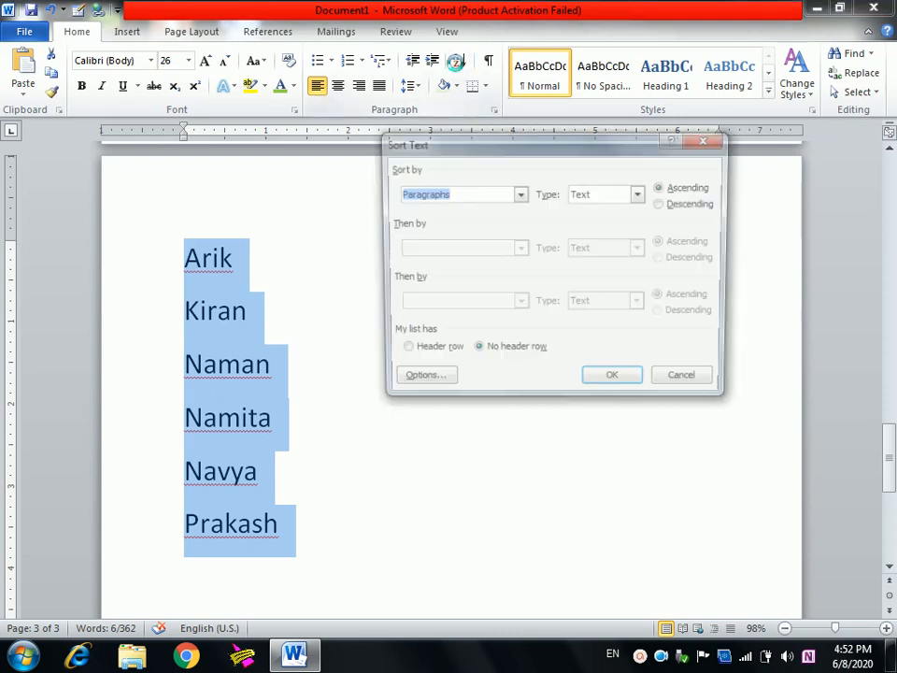
click(661, 204)
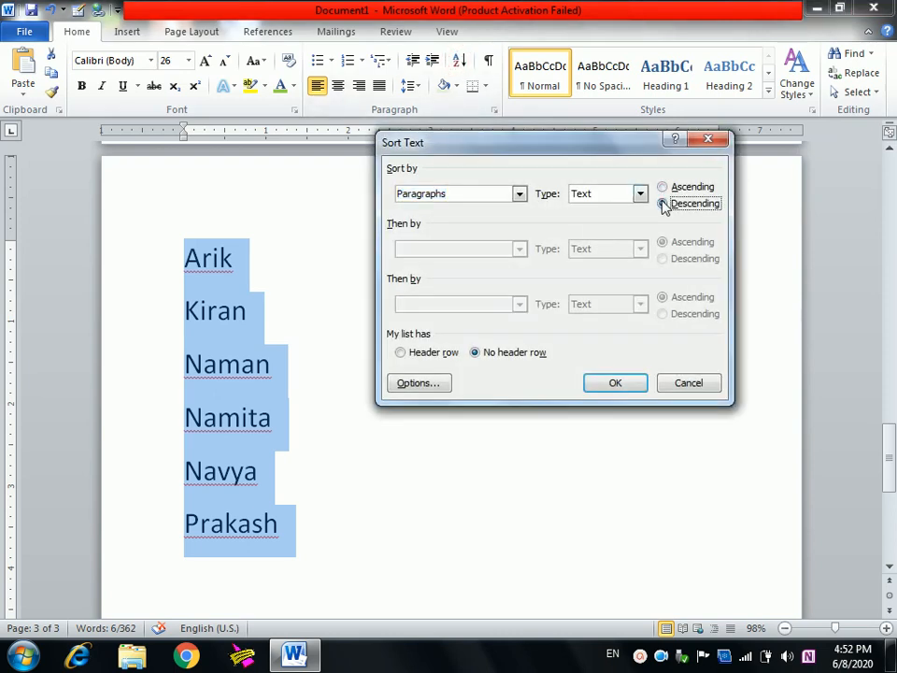
click(595, 387)
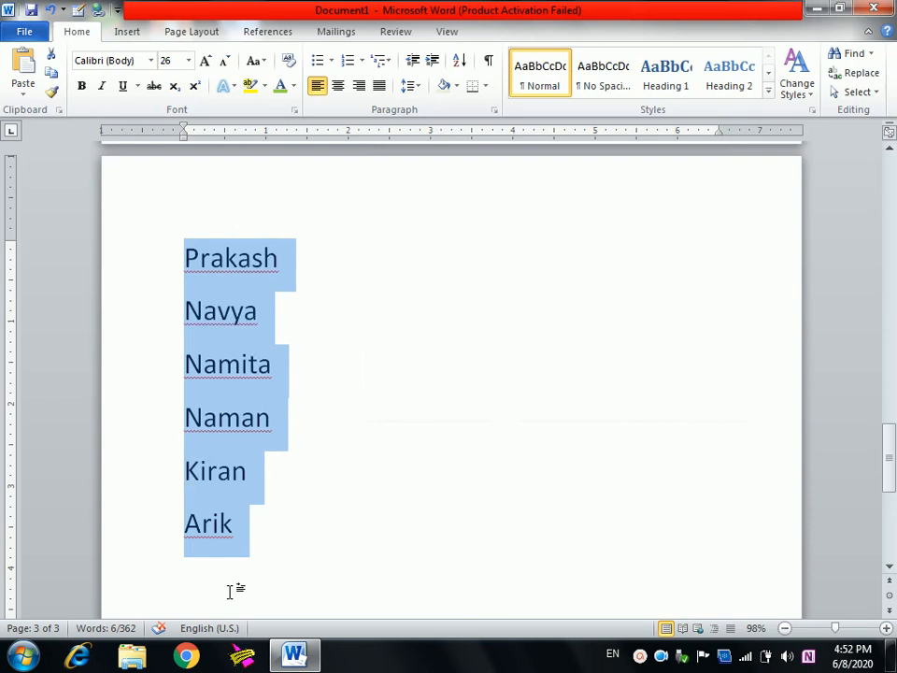
click(457, 59)
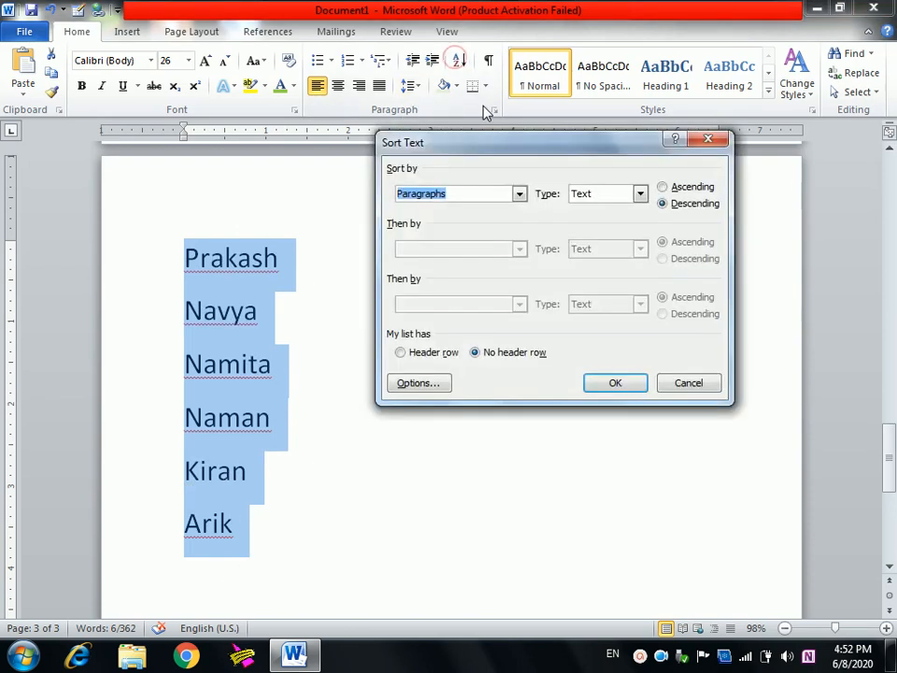
click(664, 188)
click(668, 205)
click(663, 188)
click(641, 194)
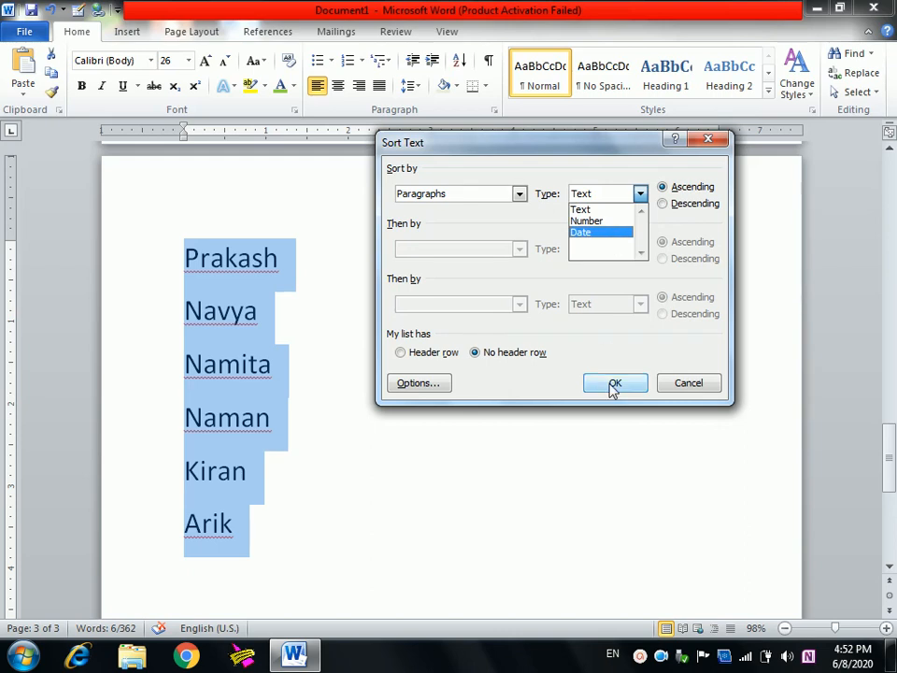
click(688, 381)
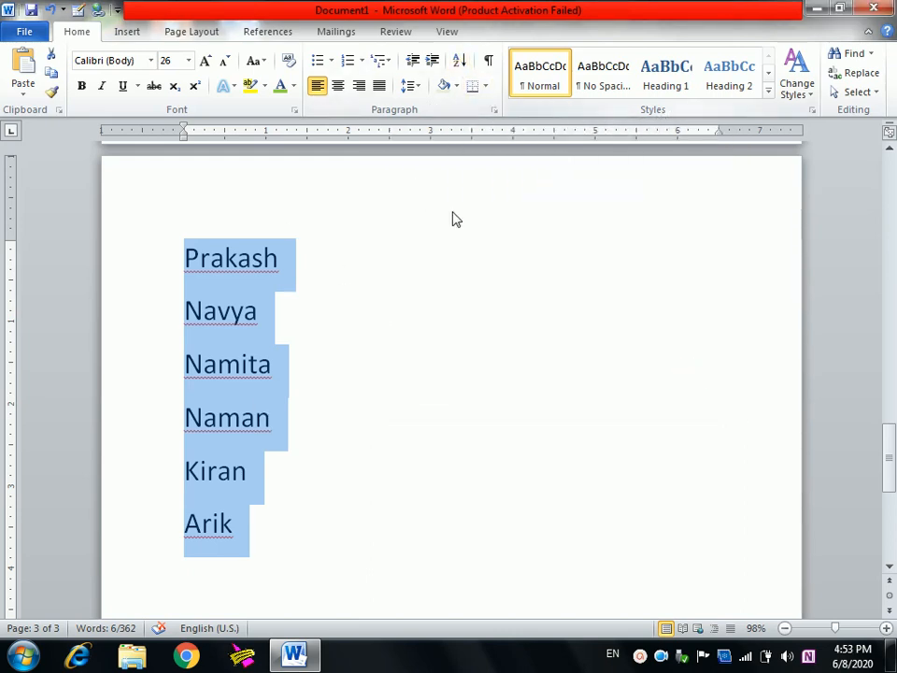
Step: Centre the plain "Computer Literacy" title at the start of the document and make it bold and underlined
drag(893, 475, 893, 204)
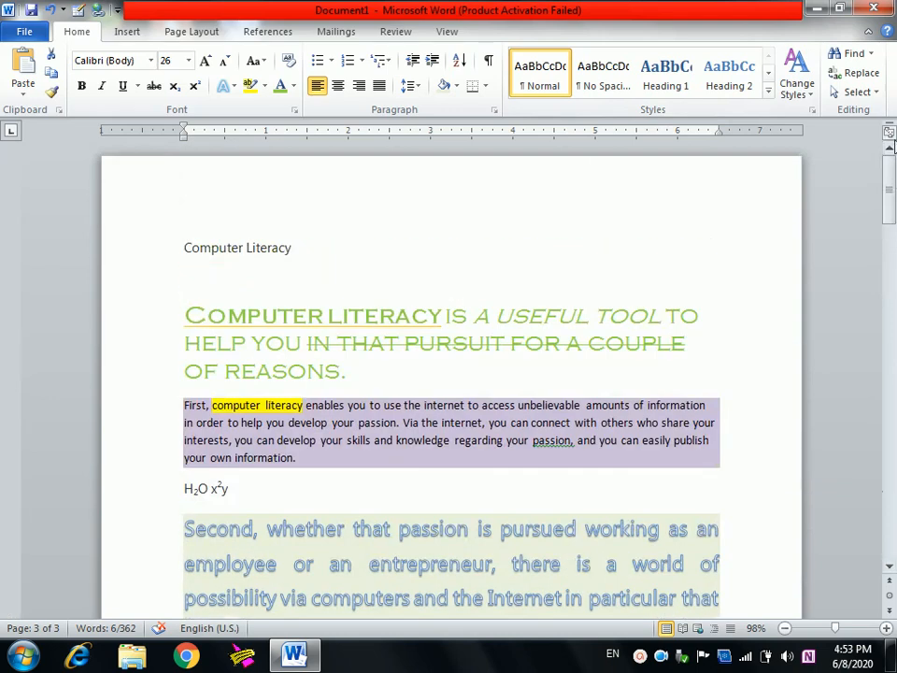
click(316, 246)
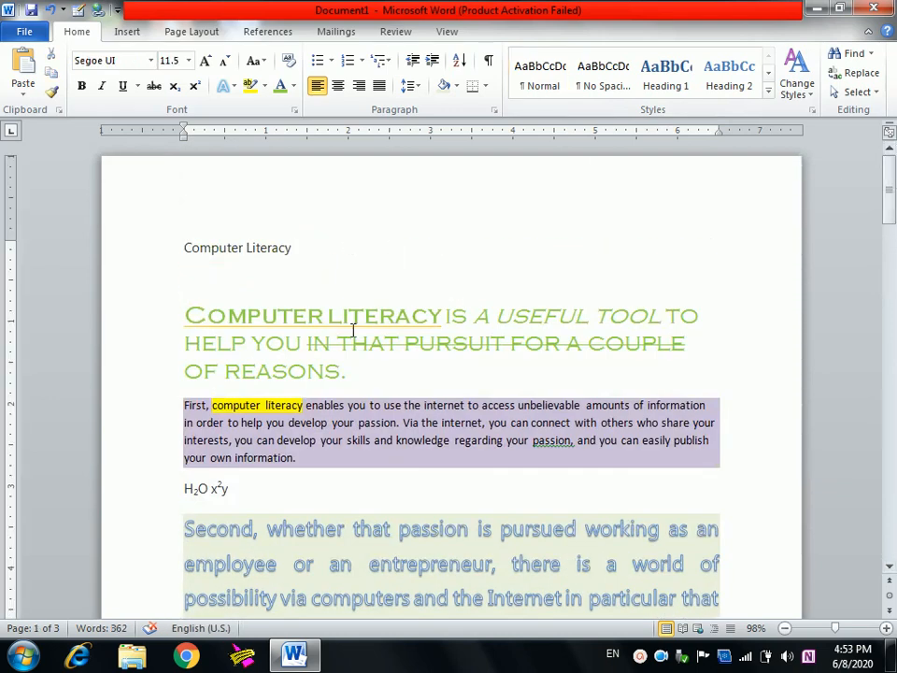
drag(295, 241, 177, 228)
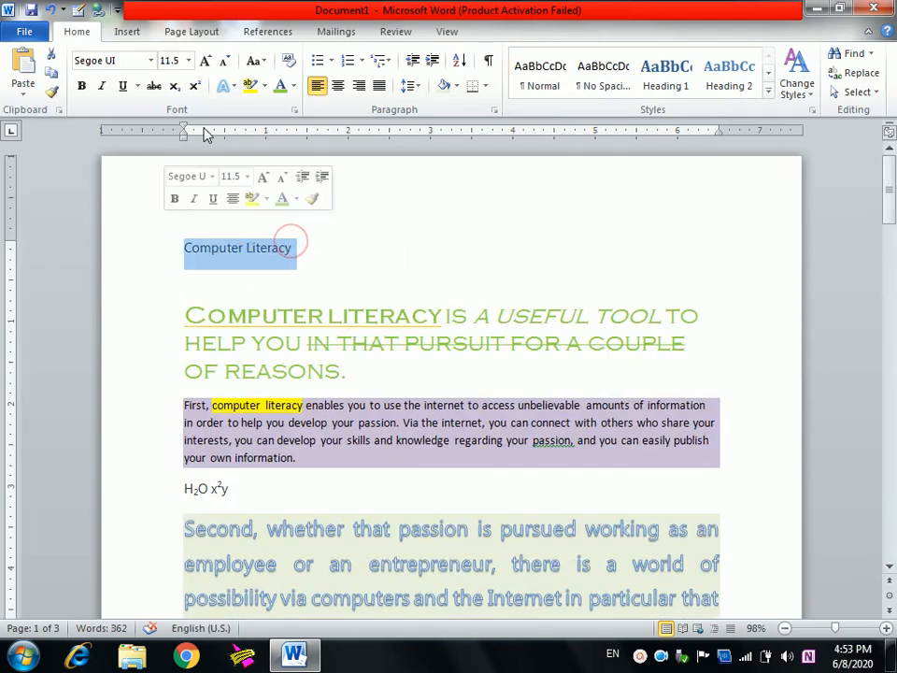
click(339, 89)
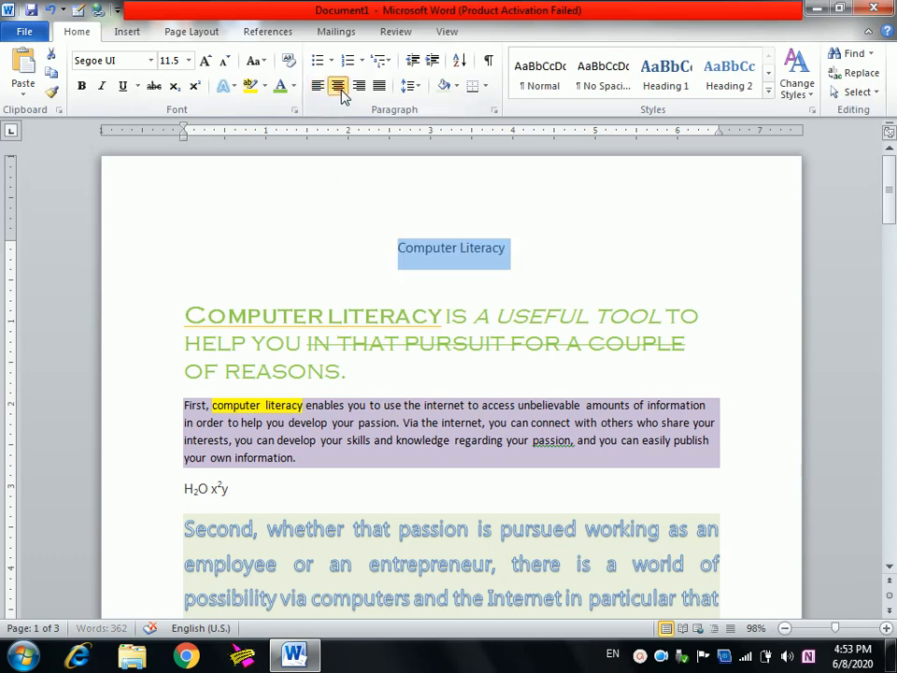
click(81, 85)
click(123, 85)
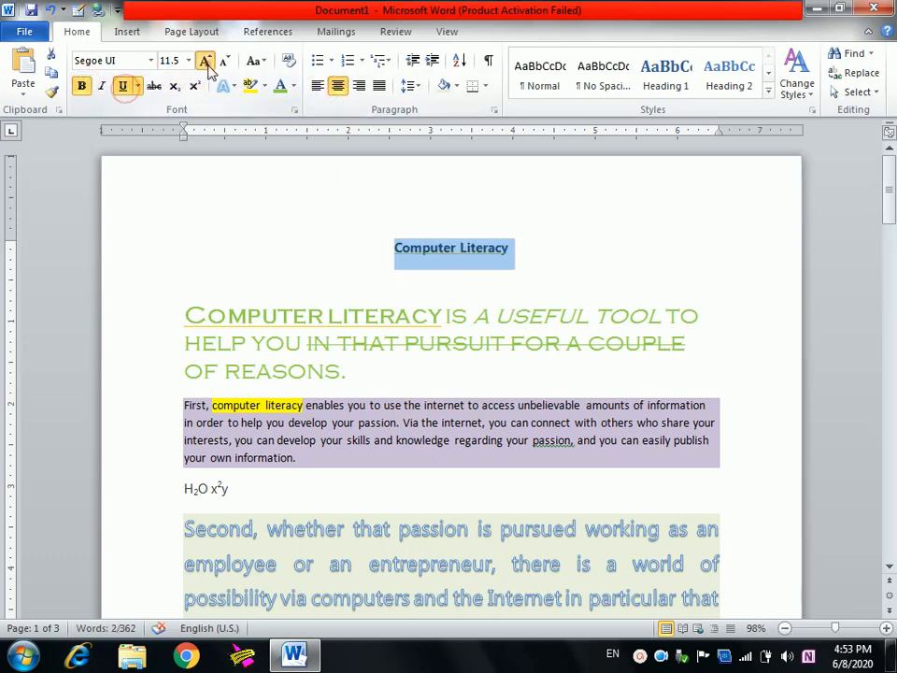
Step: Enlarge the "Computer Literacy" title in steps to a font size of 20 and deselect it
click(206, 61)
click(206, 61)
click(206, 61)
click(206, 60)
click(205, 61)
click(274, 255)
click(312, 357)
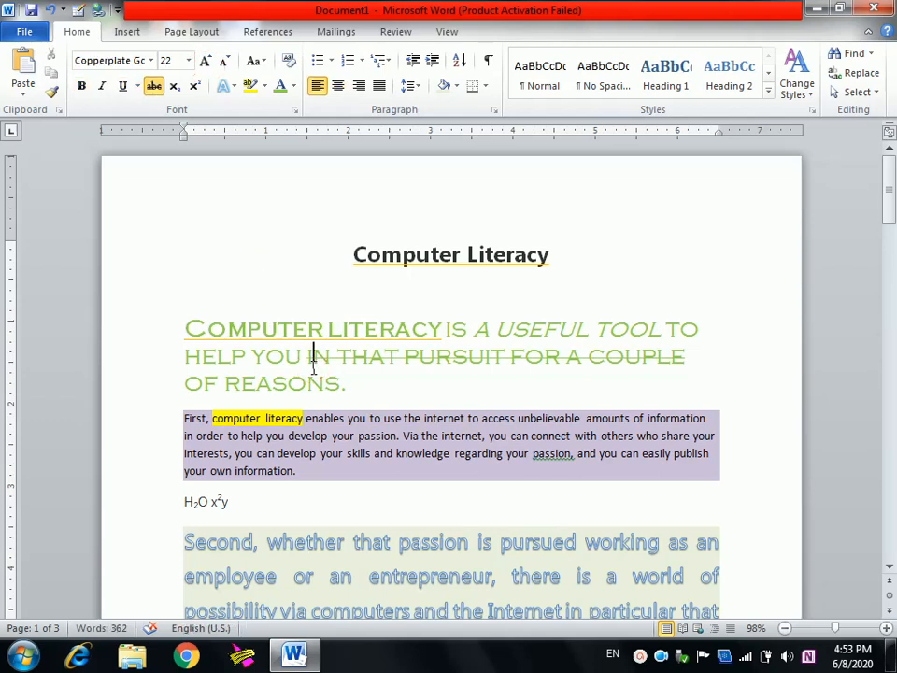
click(412, 265)
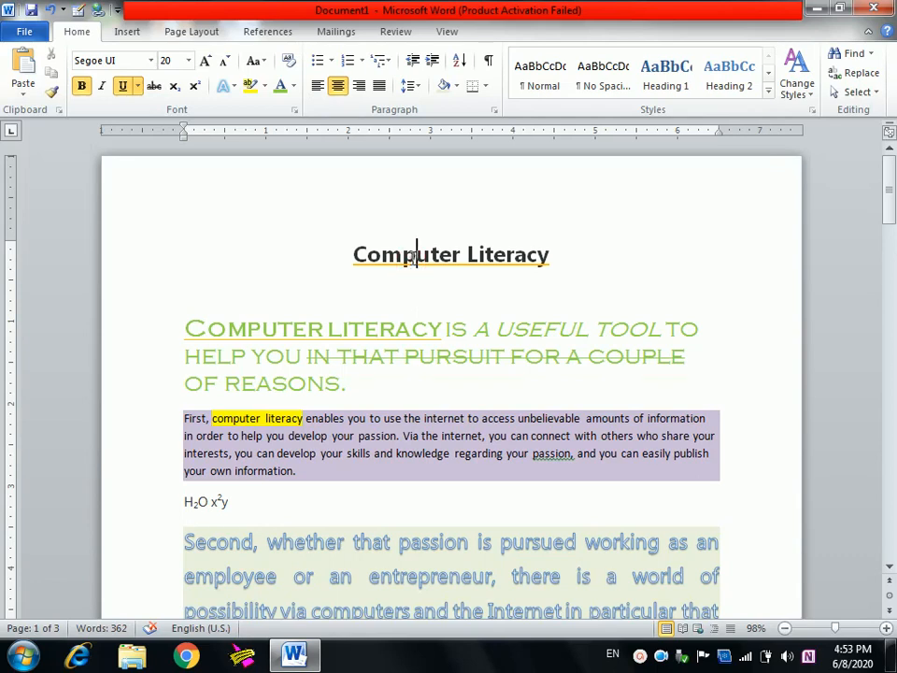